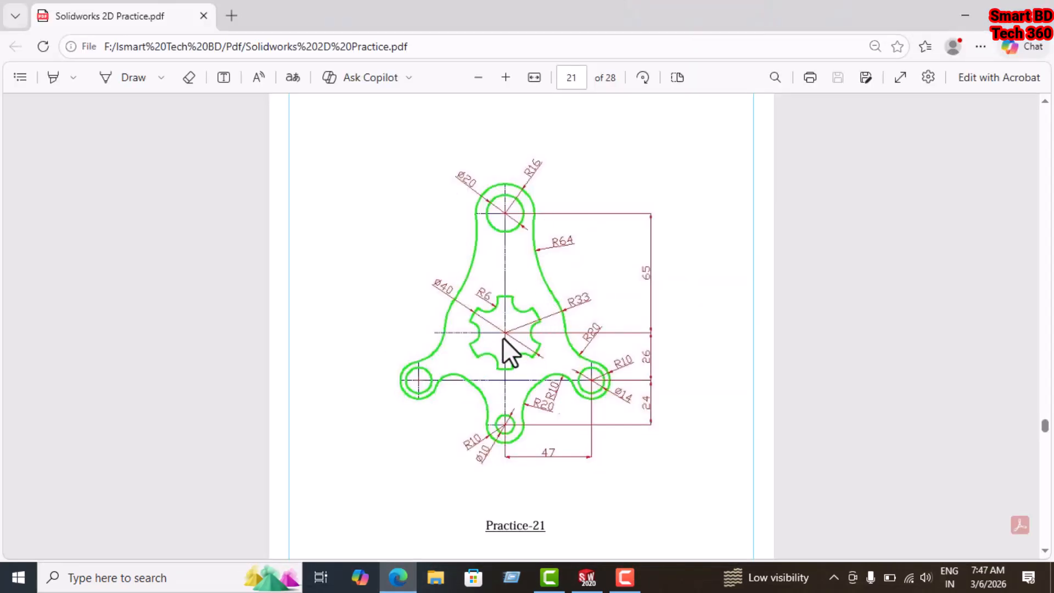
- Check the Practice-21 drawing, switch to SOLIDWORKS and sketch a circle about 80 mm in diameter centred on the origin
left_click(586, 578)
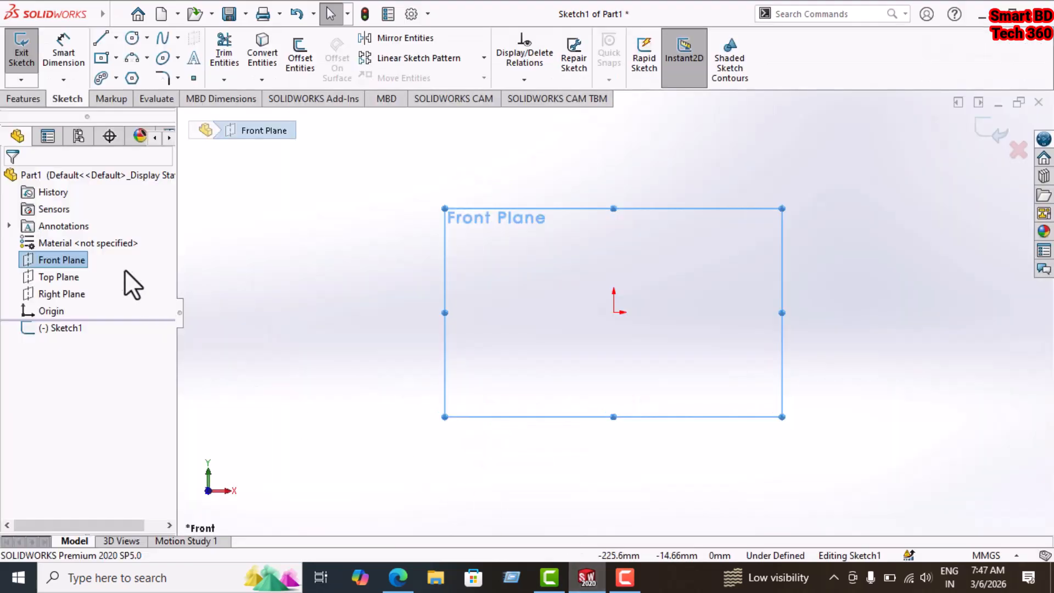
left_click(399, 576)
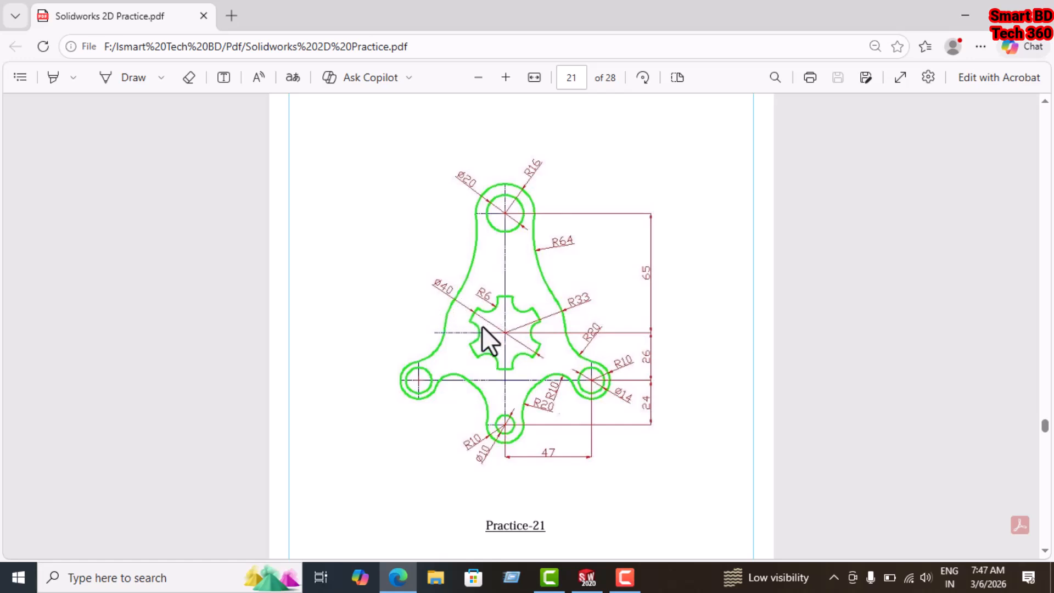
left_click(602, 583)
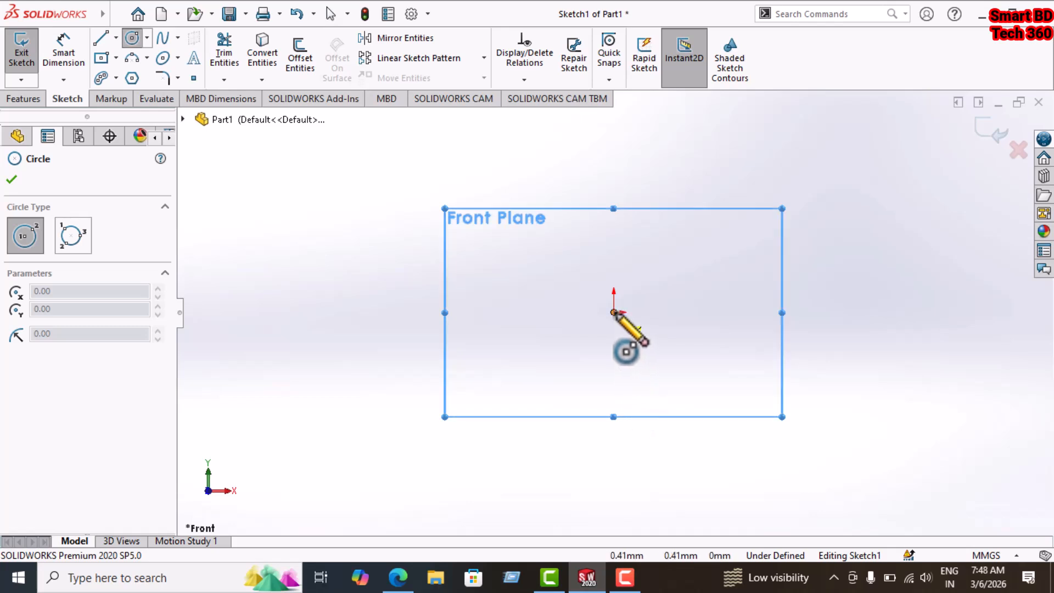
left_click(664, 365)
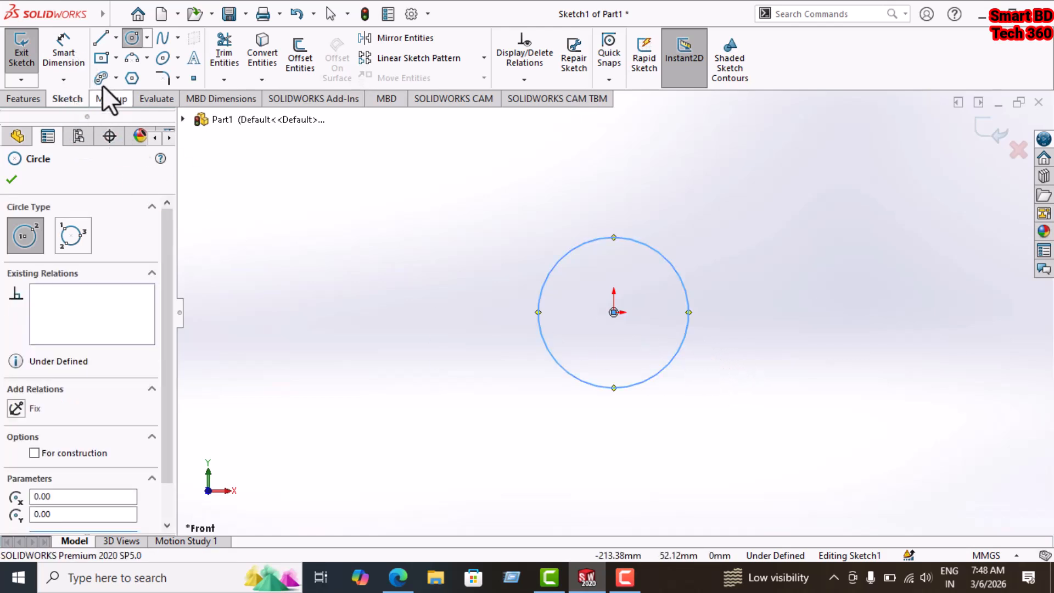
- Dimension the circle at the origin and set its diameter to 40 mm
left_click(64, 49)
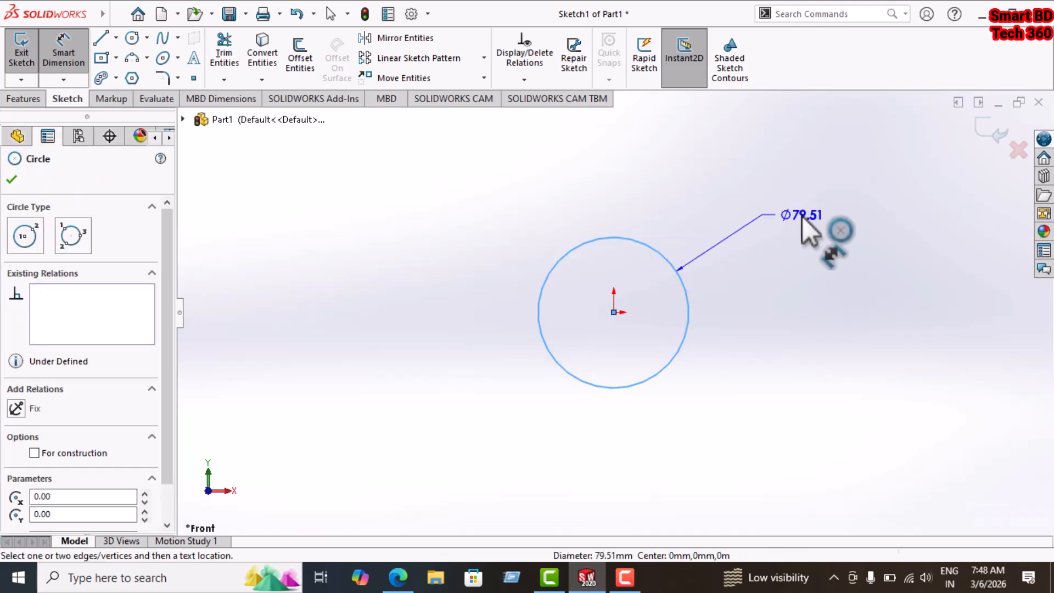
left_click(818, 213)
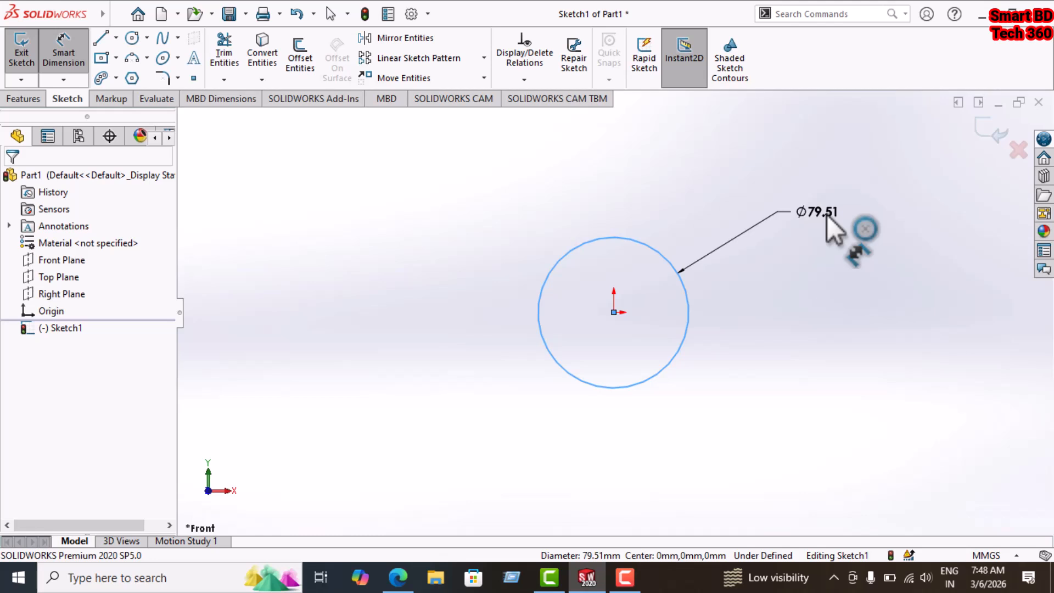
double_click(825, 213)
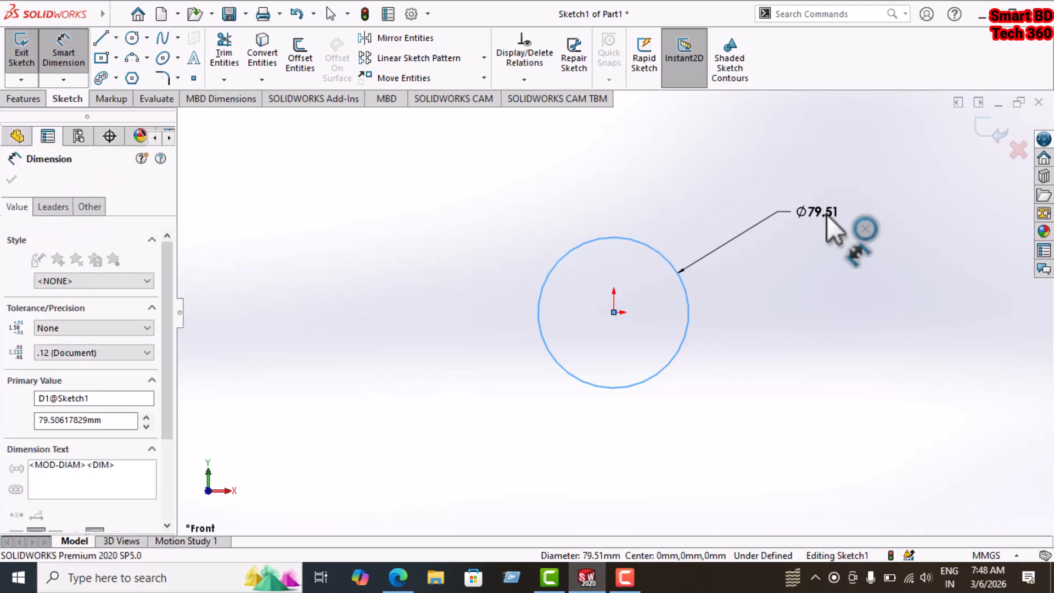
type("40")
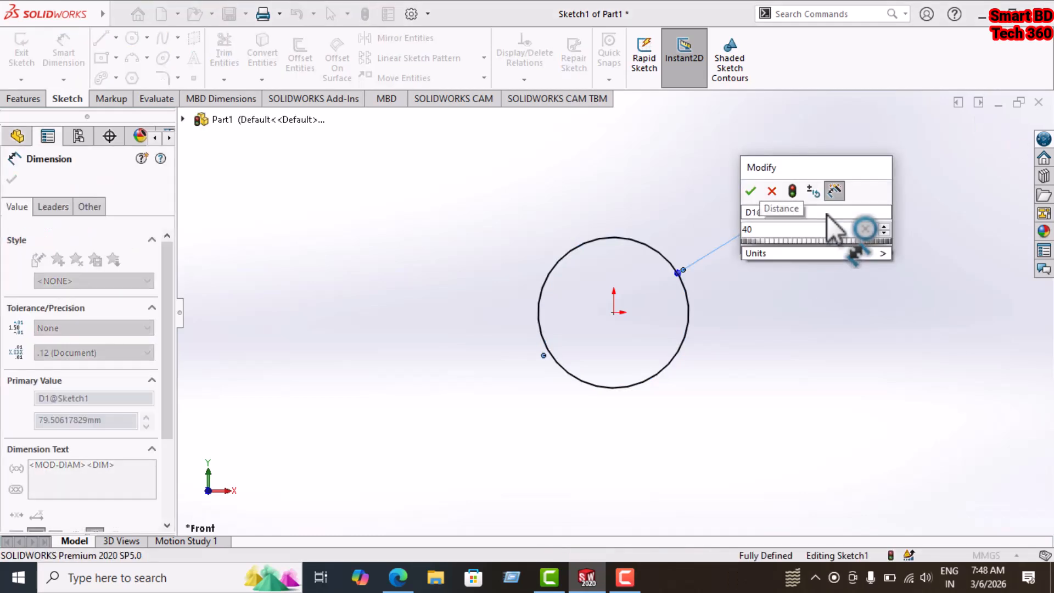
key("Return")
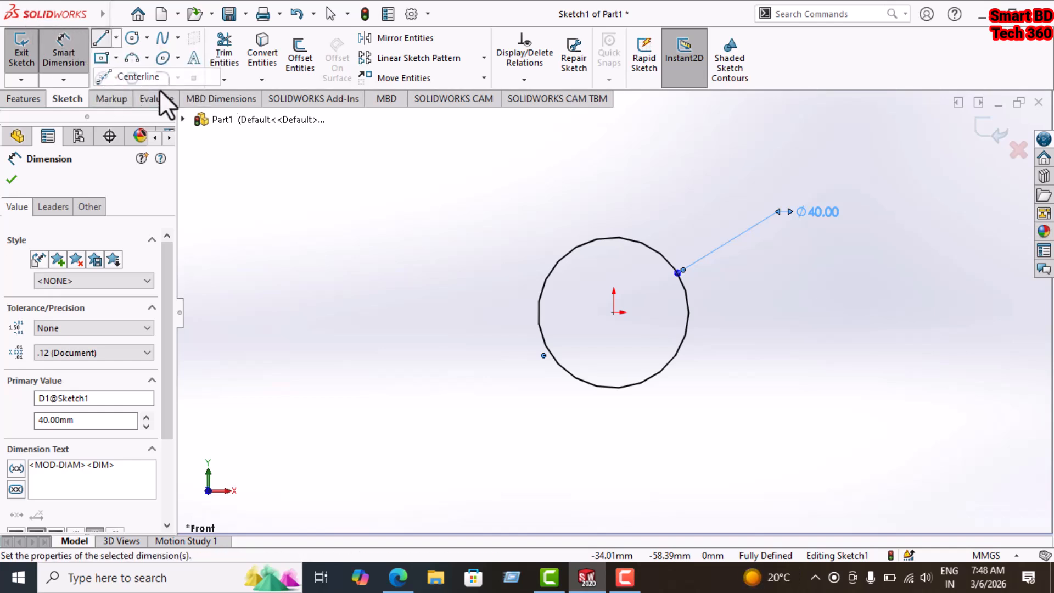
- Draw a horizontal and a vertical construction centreline through the origin, each extending beyond both sides of the 40 mm circle
key("l")
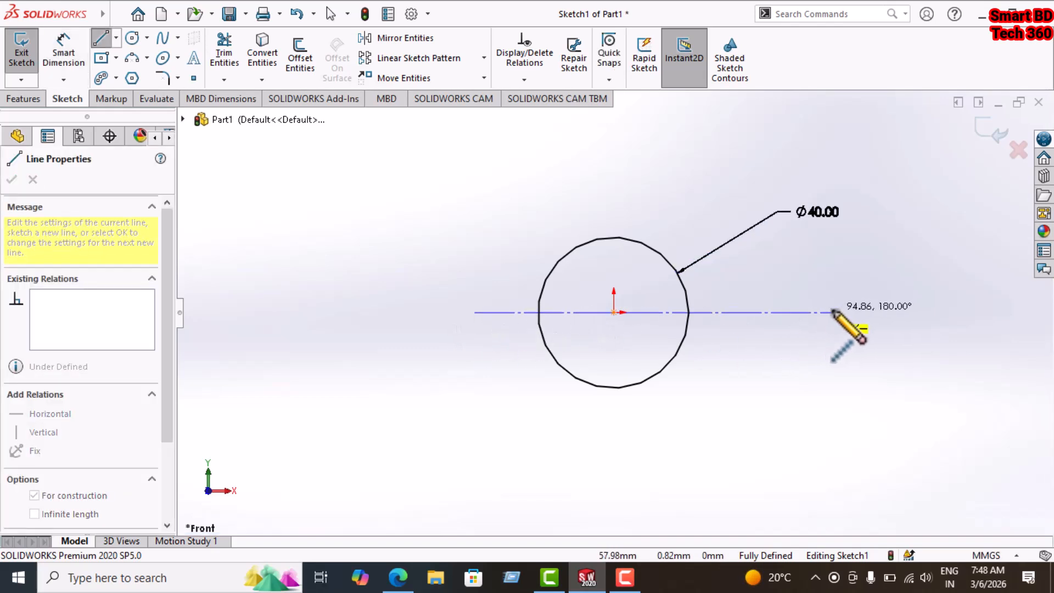
left_click(801, 312)
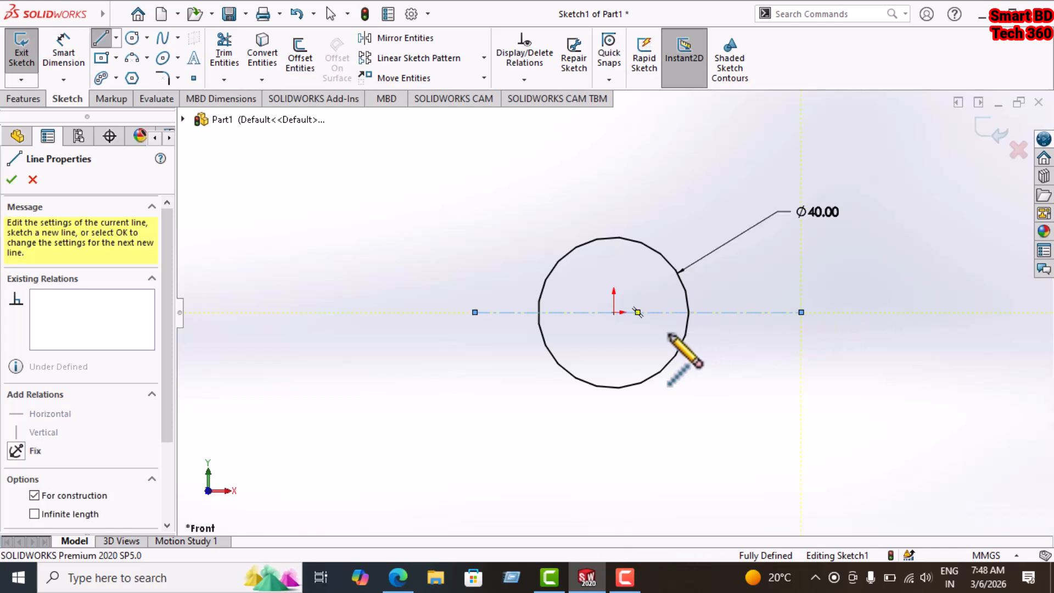
left_click(116, 38)
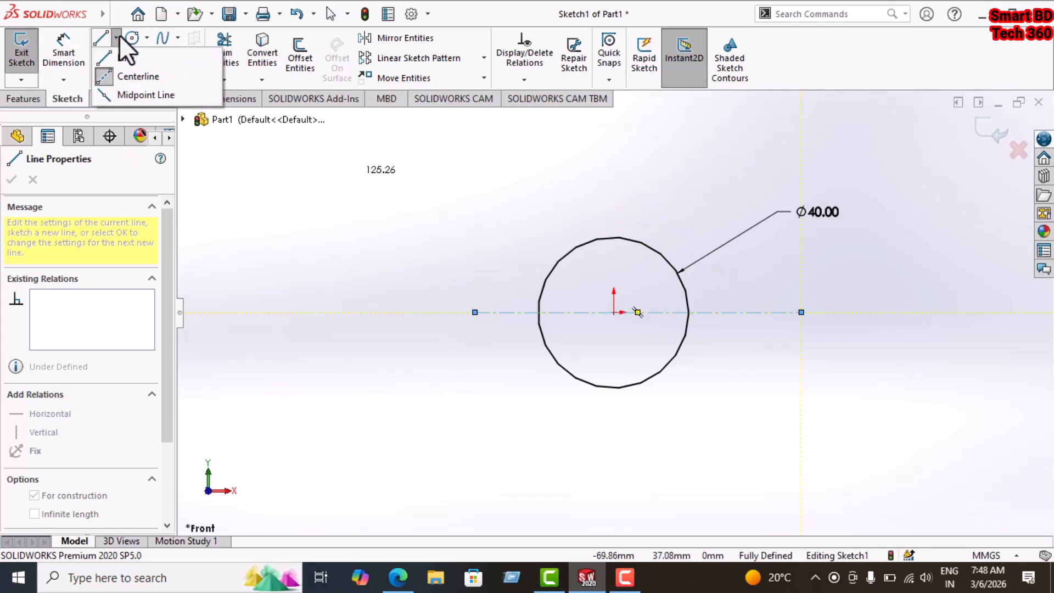
left_click(120, 78)
left_click(117, 44)
left_click(118, 77)
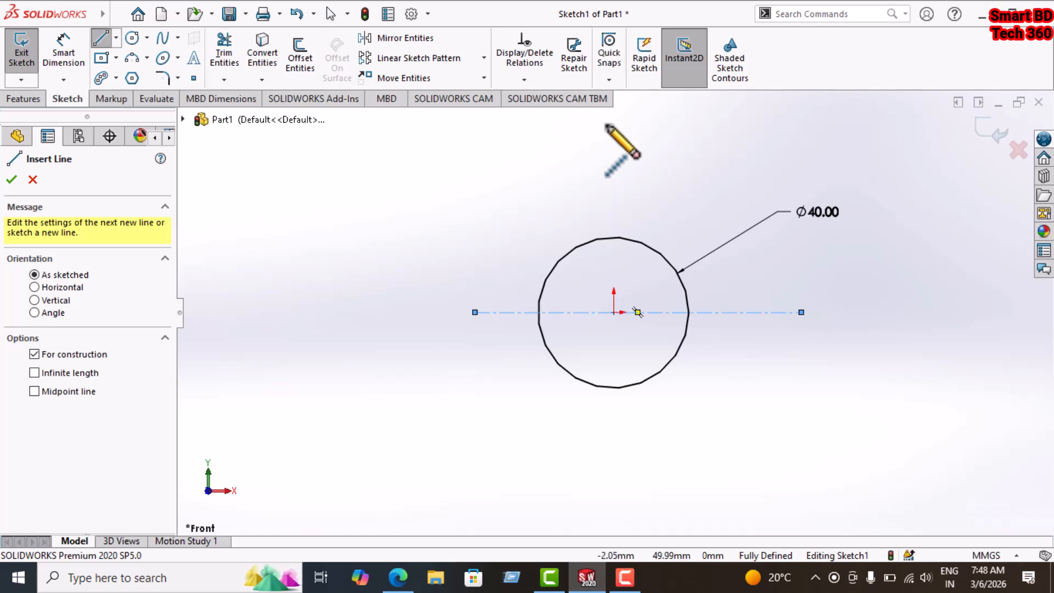
left_click(612, 119)
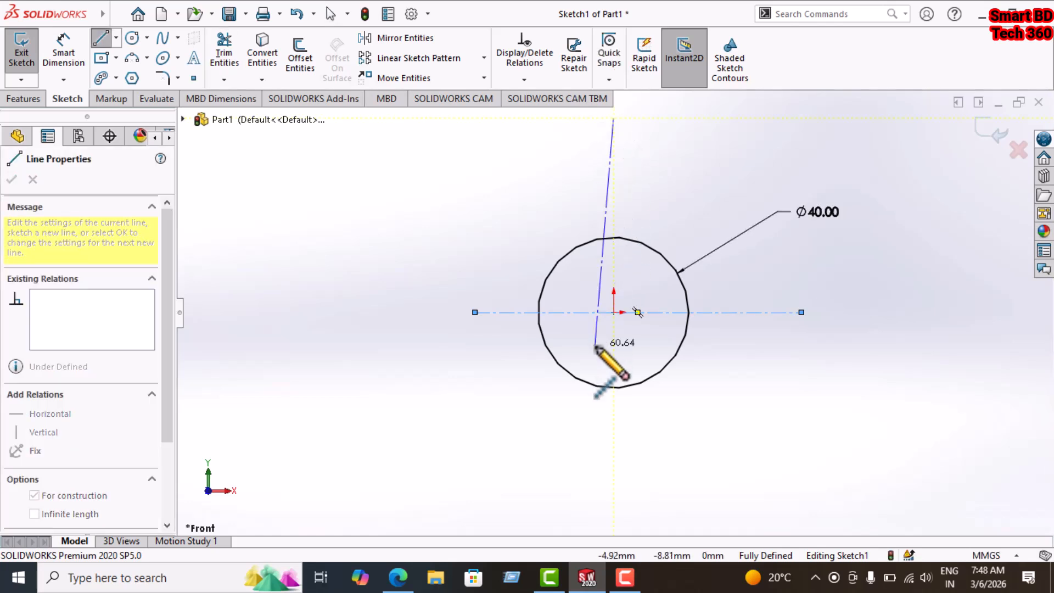
left_click(612, 487)
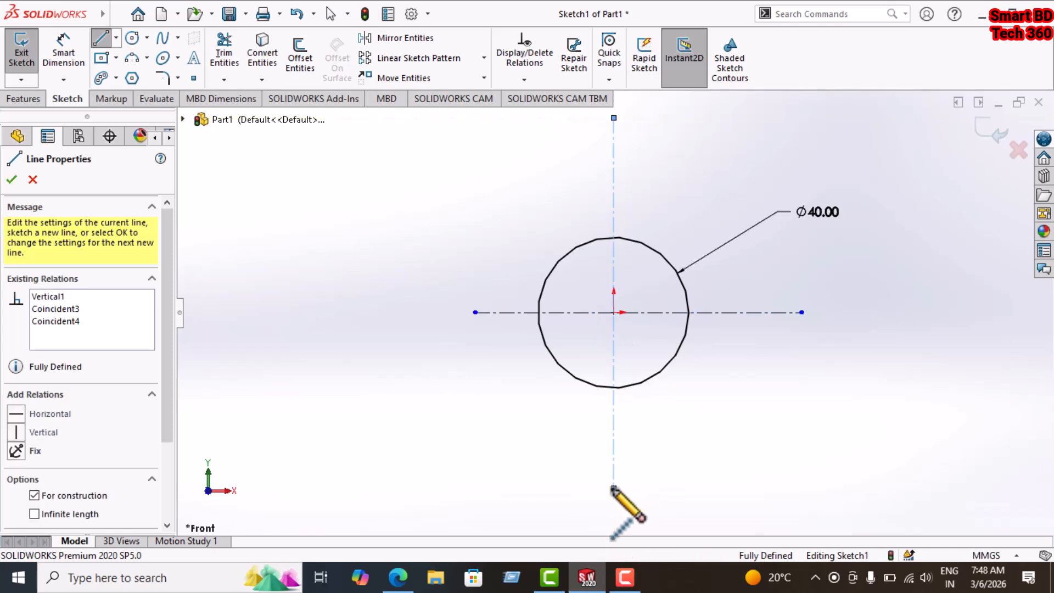
mouse_move(586, 576)
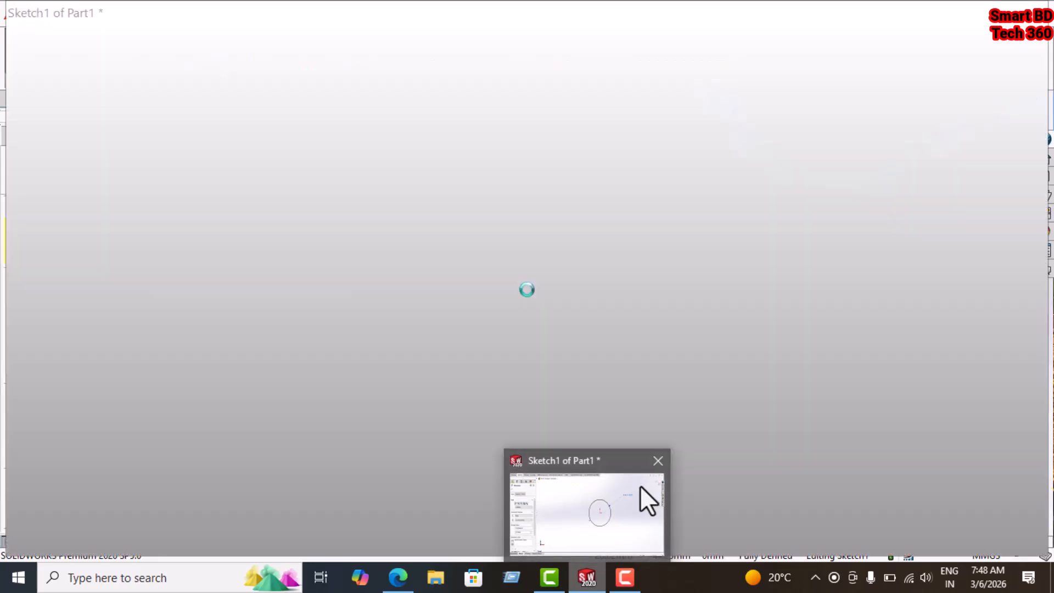
left_click(646, 500)
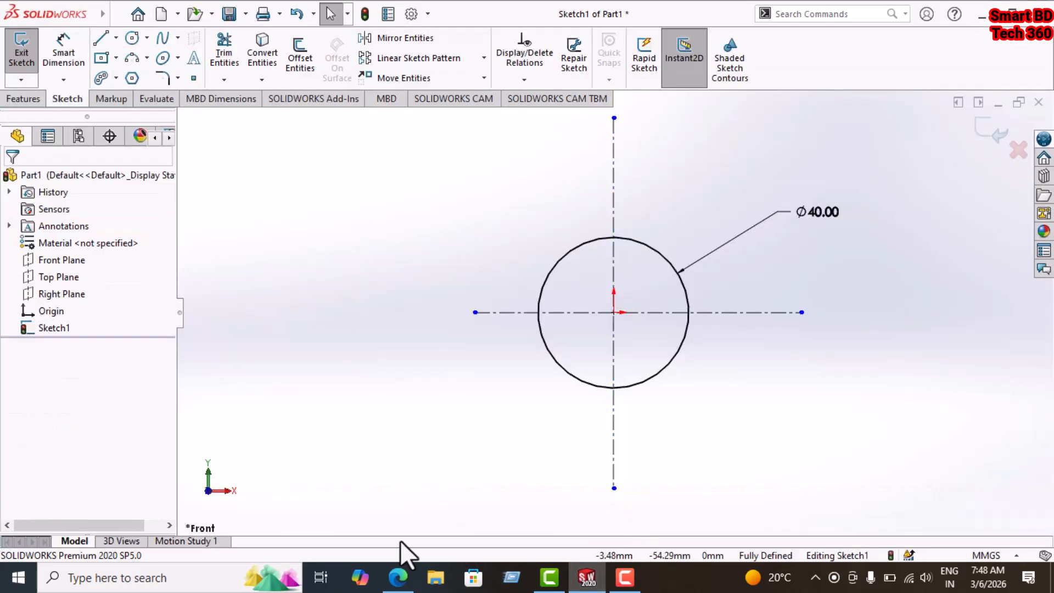
- Check the PDF drawing, then sketch a circle of about 4.1 mm radius centred where the 40 mm circle's right side meets the horizontal centreline
left_click(399, 576)
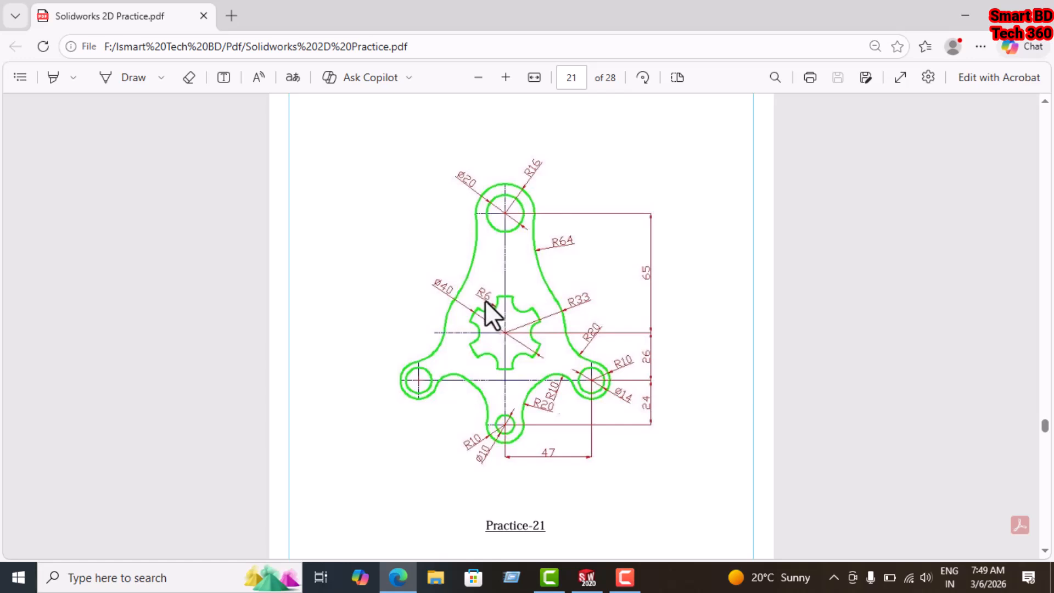
left_click(599, 582)
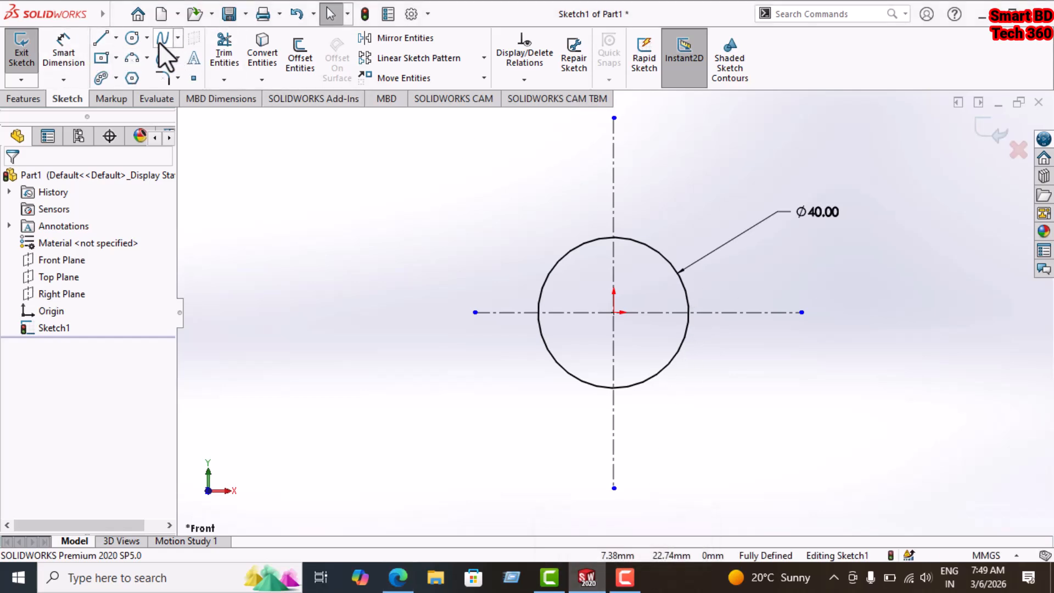
left_click(133, 39)
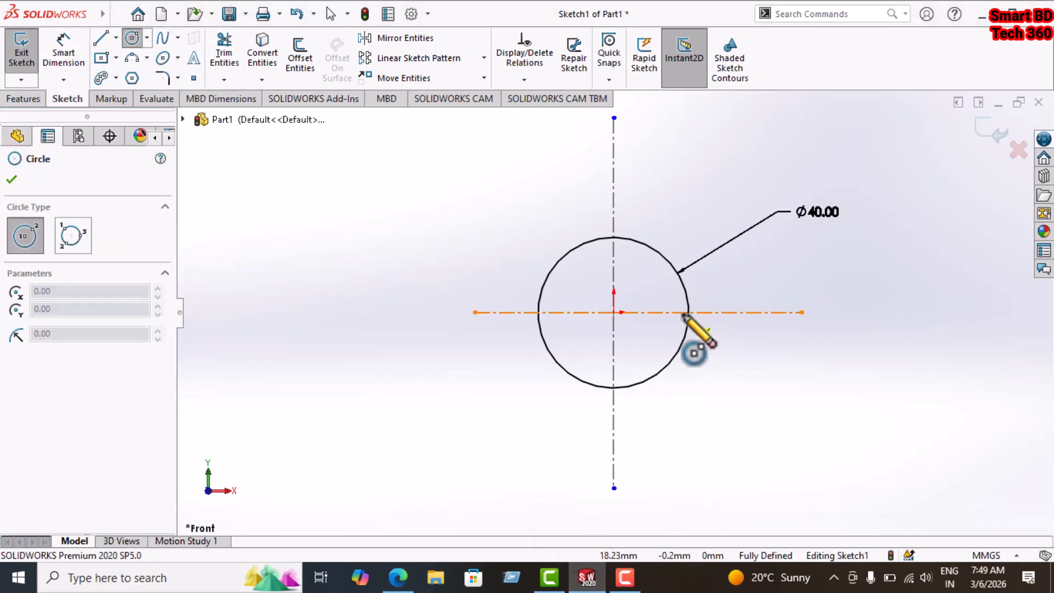
left_click(687, 312)
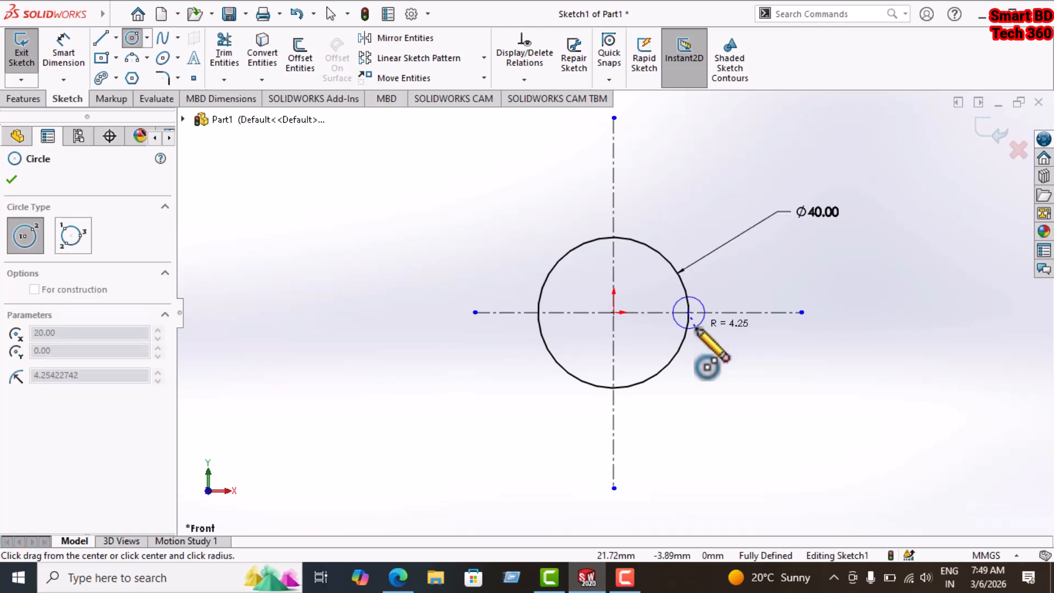
left_click(613, 312)
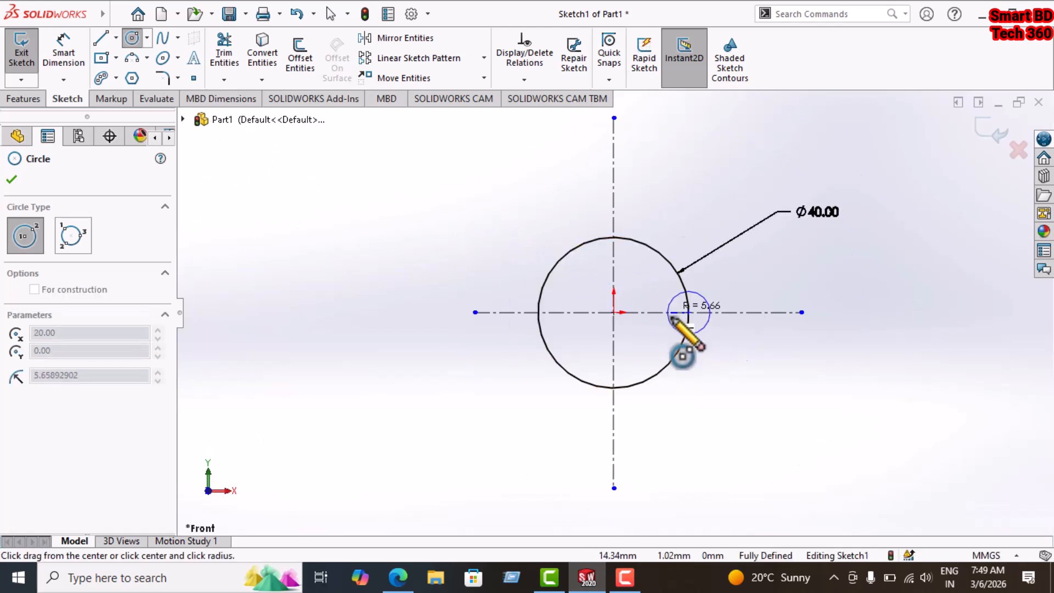
left_click(687, 327)
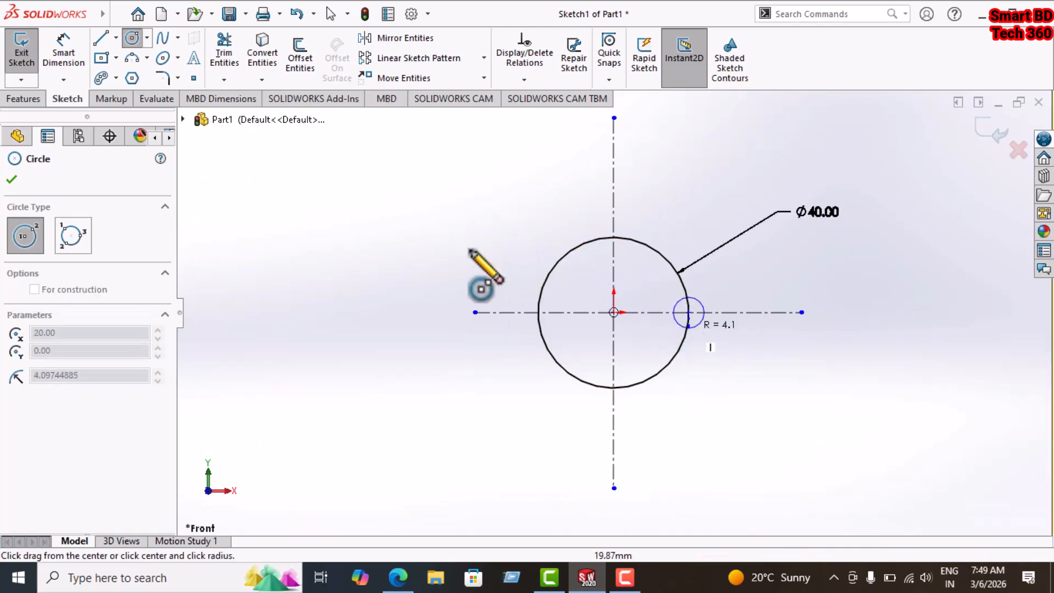
- Dimension the small circle on the right side of the 40 mm circle and set its diameter to 12 mm
left_click(82, 58)
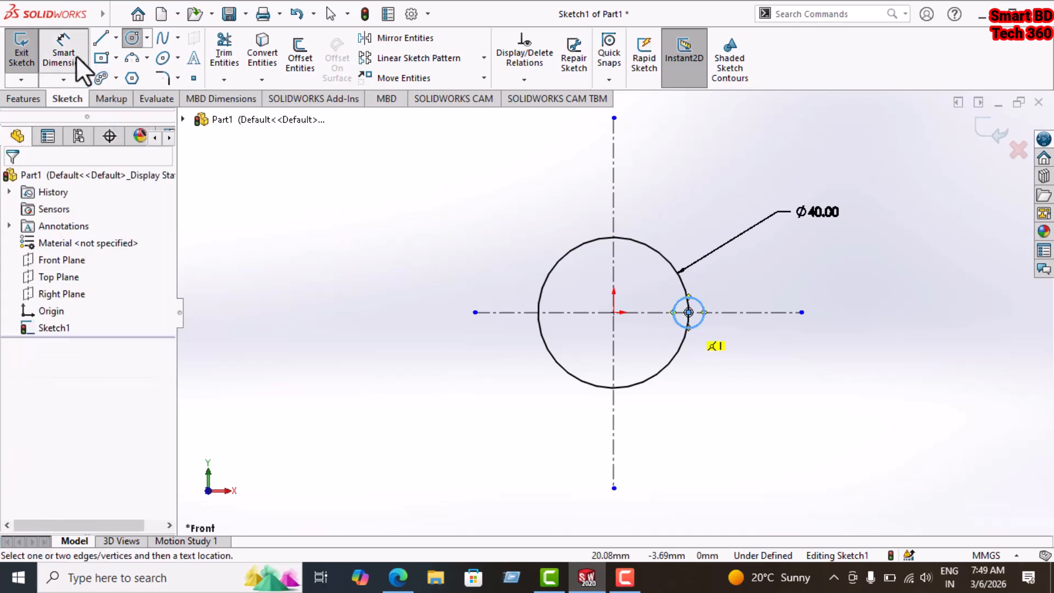
left_click(698, 325)
left_click(735, 347)
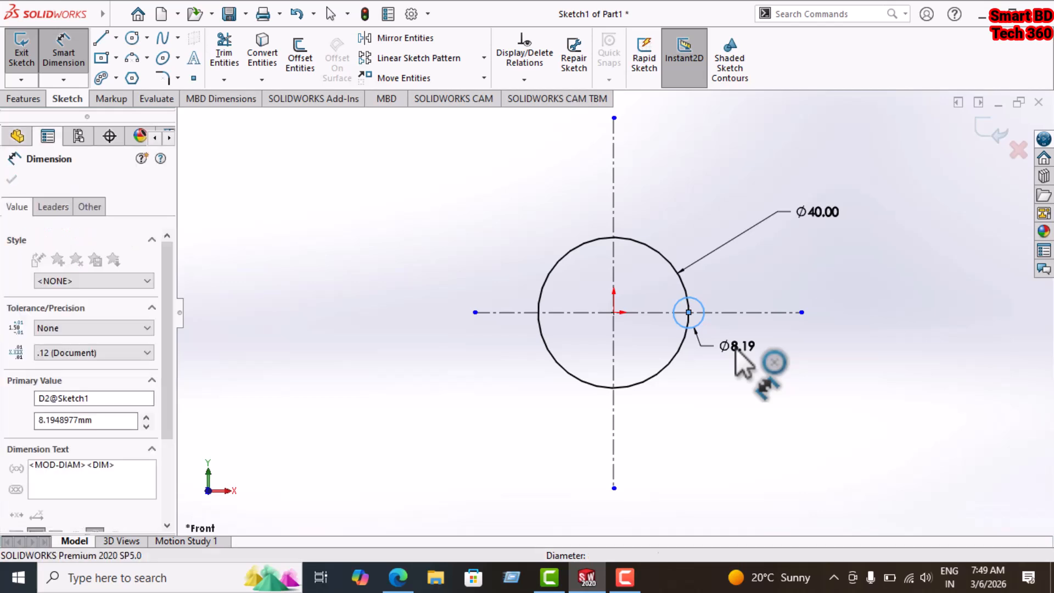
type("12")
key("Return")
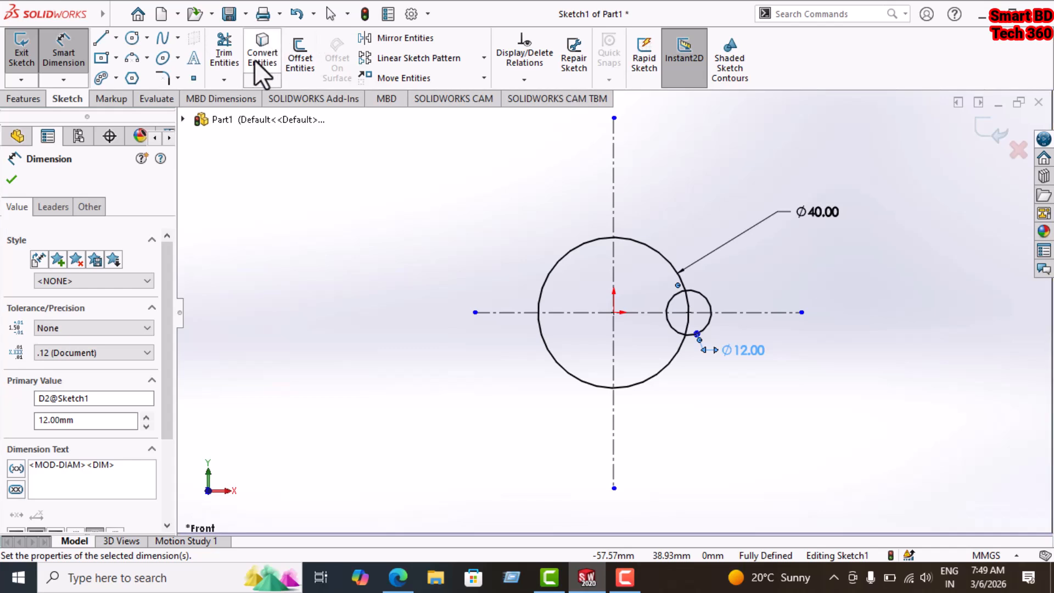
- Create a circular sketch pattern of the 12 mm circle around the origin with 6 equally spaced instances over 360 degrees
left_click(484, 59)
left_click(465, 97)
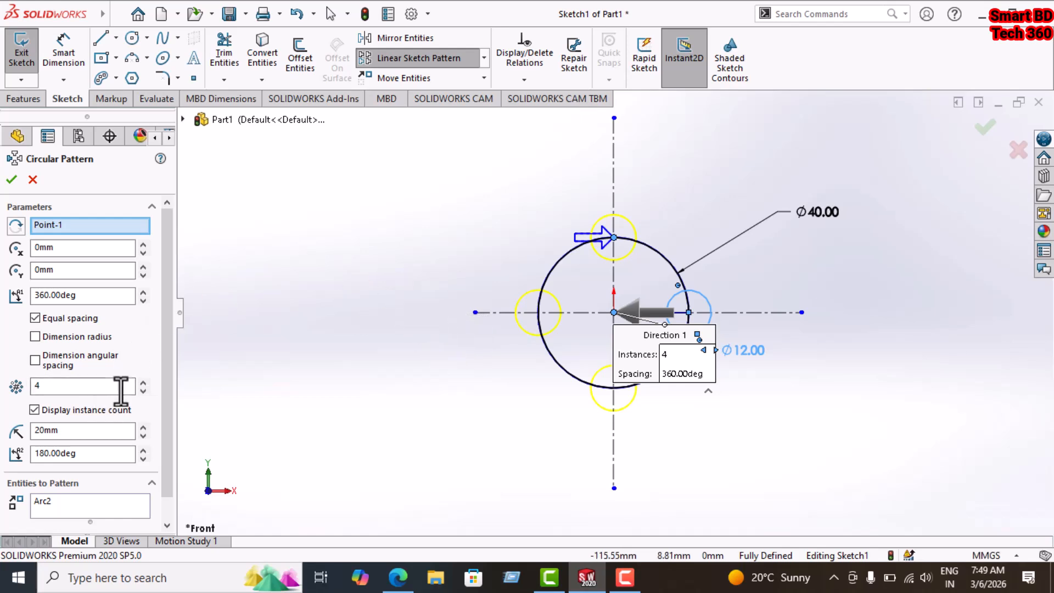
left_click(142, 384)
left_click(142, 383)
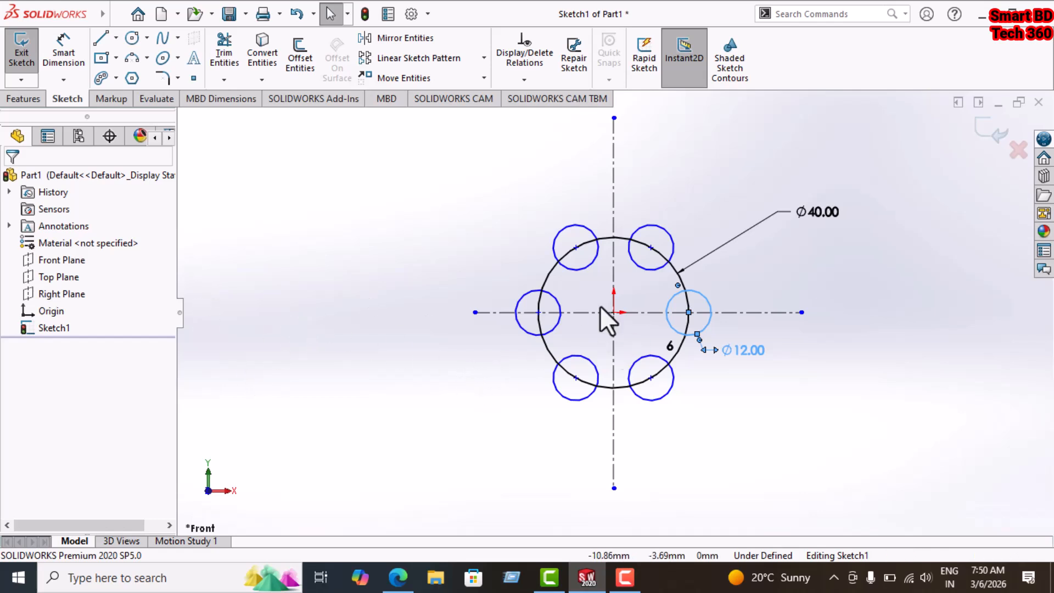
- Add Coincident relations between the 40 mm circle and the centres of the upper-left and lower-left patterned circles
left_click(576, 248)
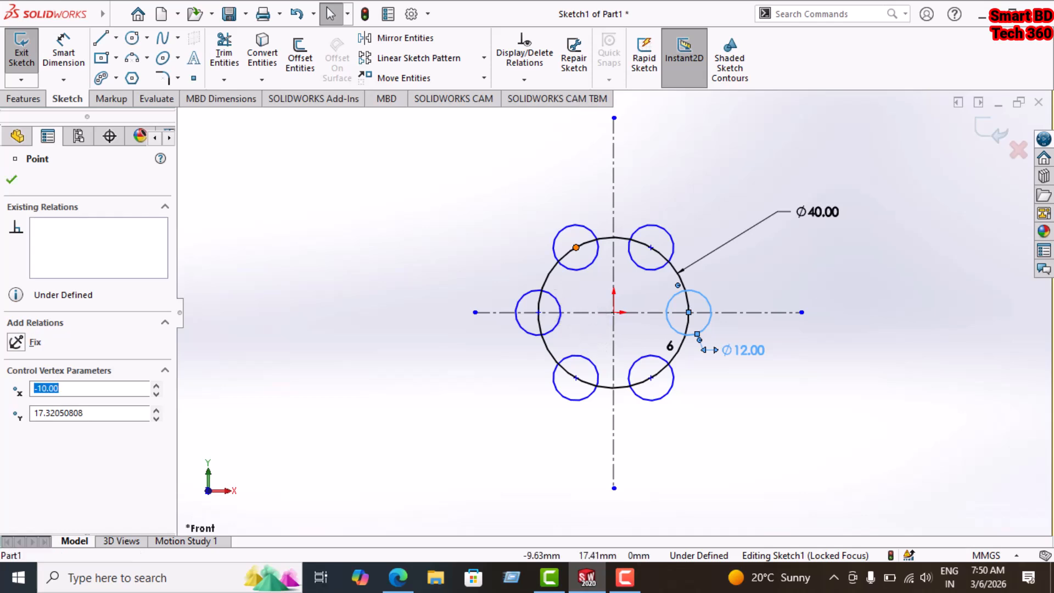
left_click(551, 270)
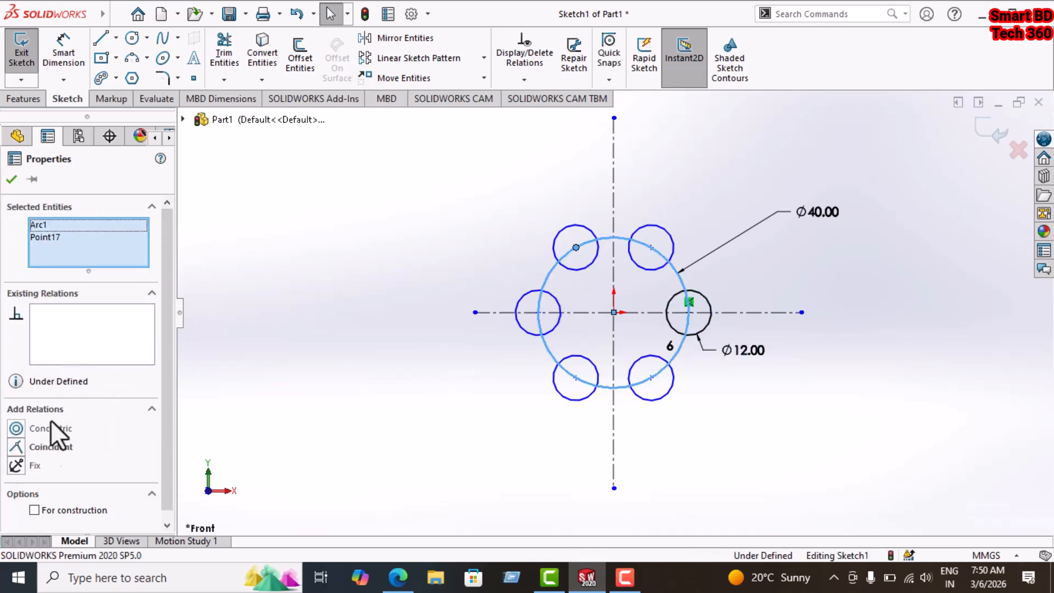
left_click(60, 445)
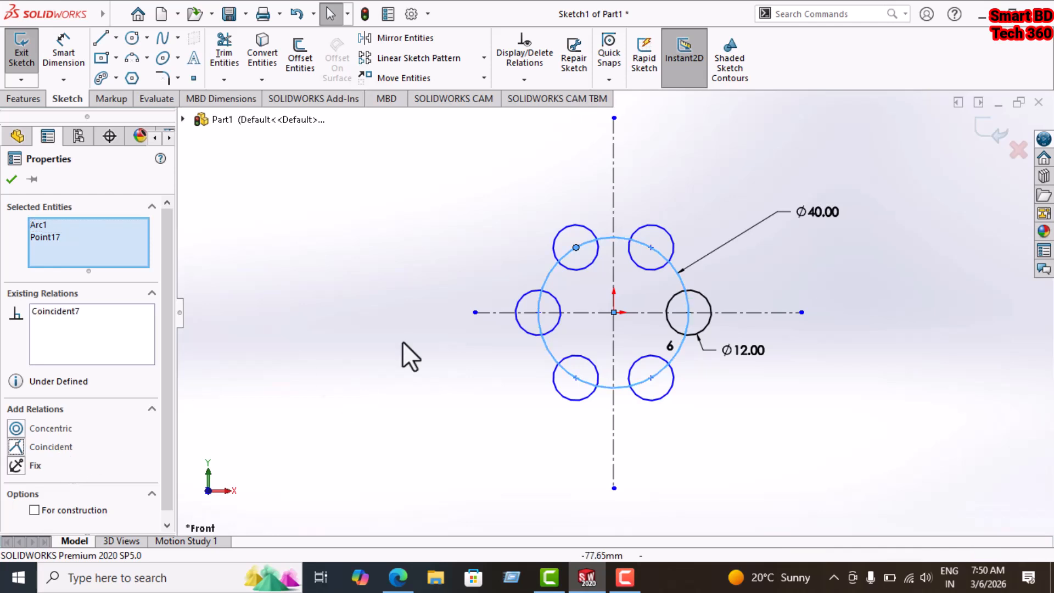
left_click(575, 377)
left_click(547, 347)
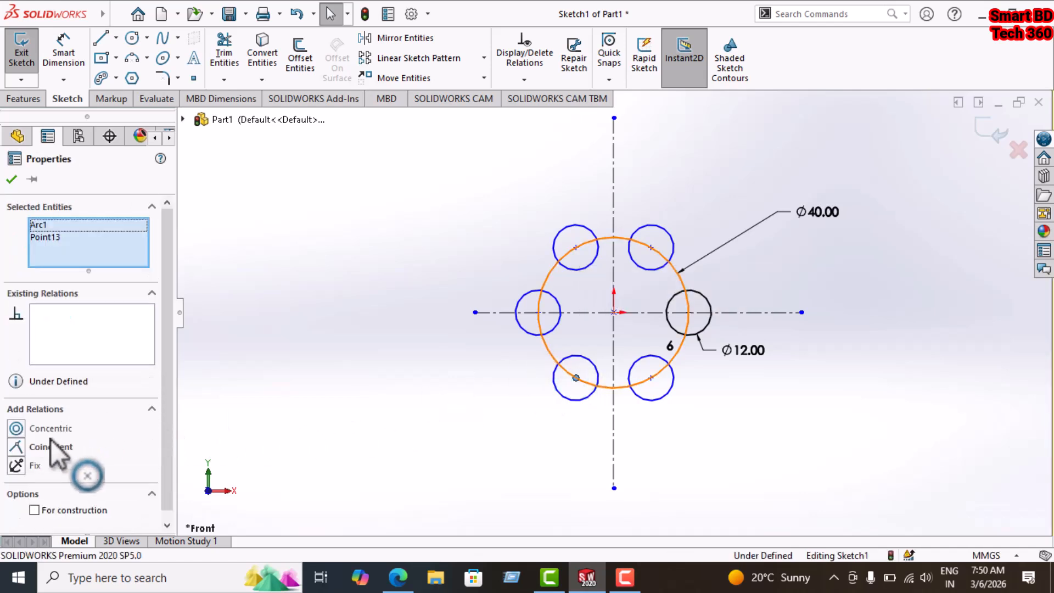
left_click(54, 444)
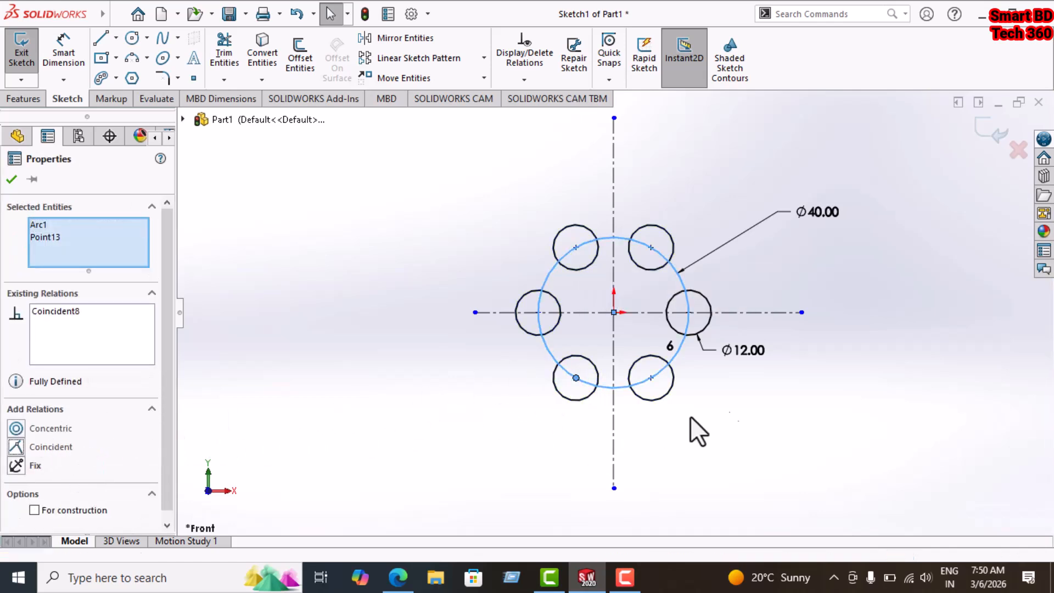
left_click(790, 395)
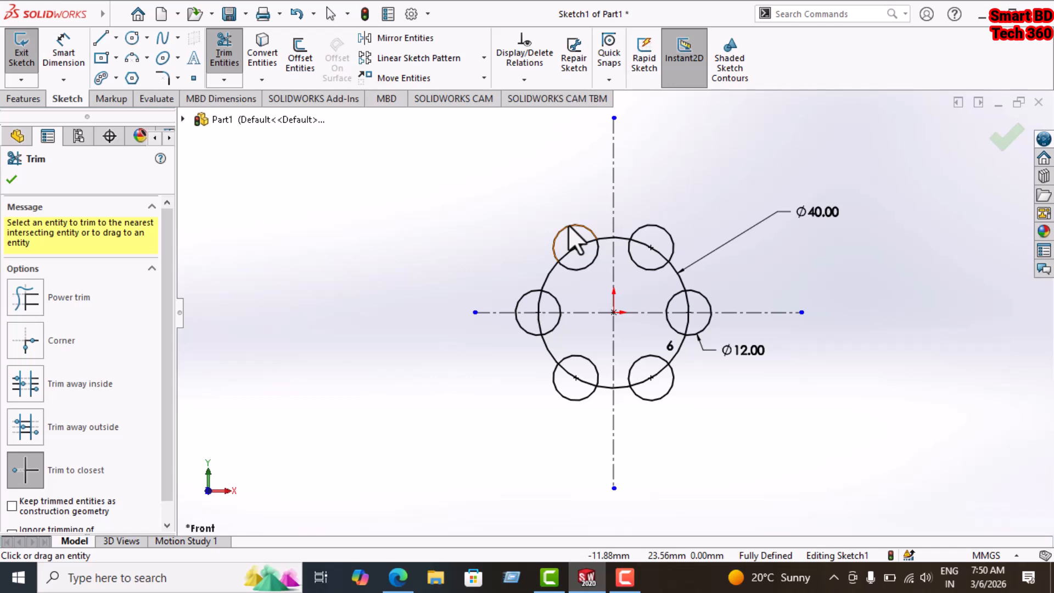
- Trim the outer portions of the six 12 mm circles and the 40 mm circle's arcs inside them to form the notched profile
left_click(571, 230)
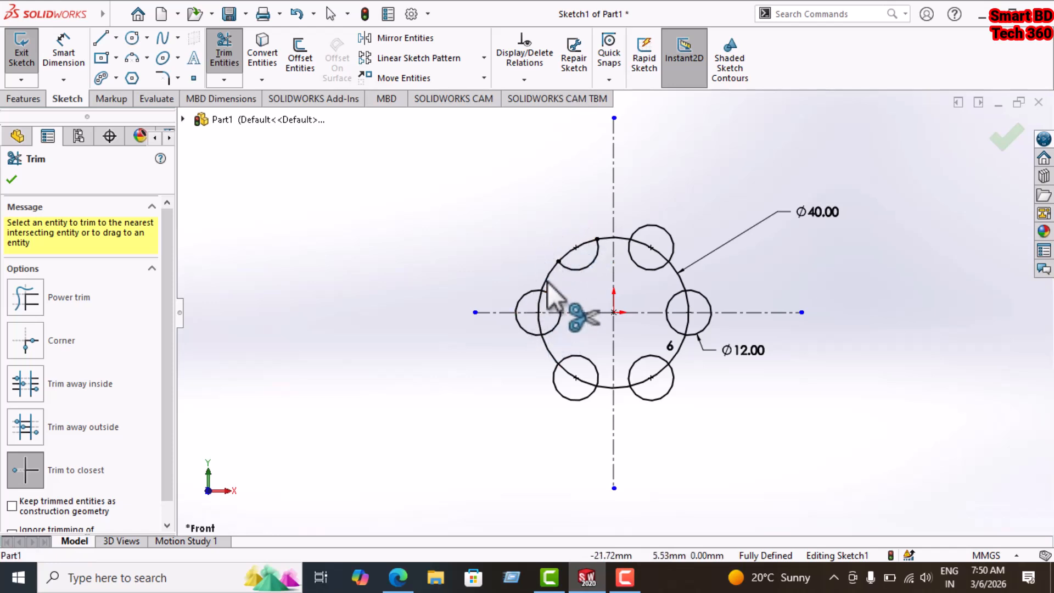
left_click(568, 253)
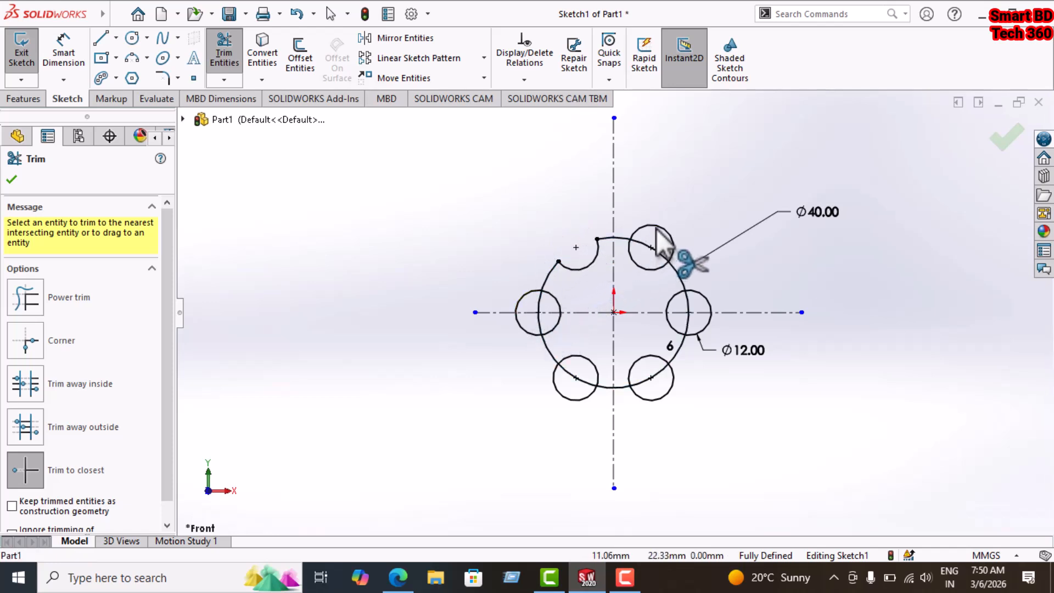
left_click(638, 230)
left_click(661, 256)
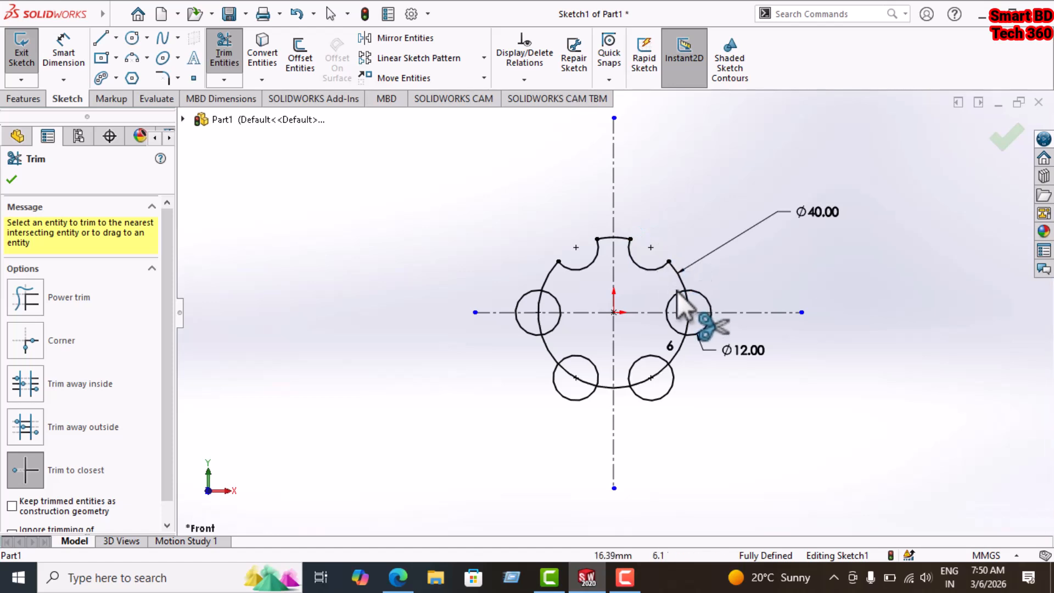
left_click(697, 310)
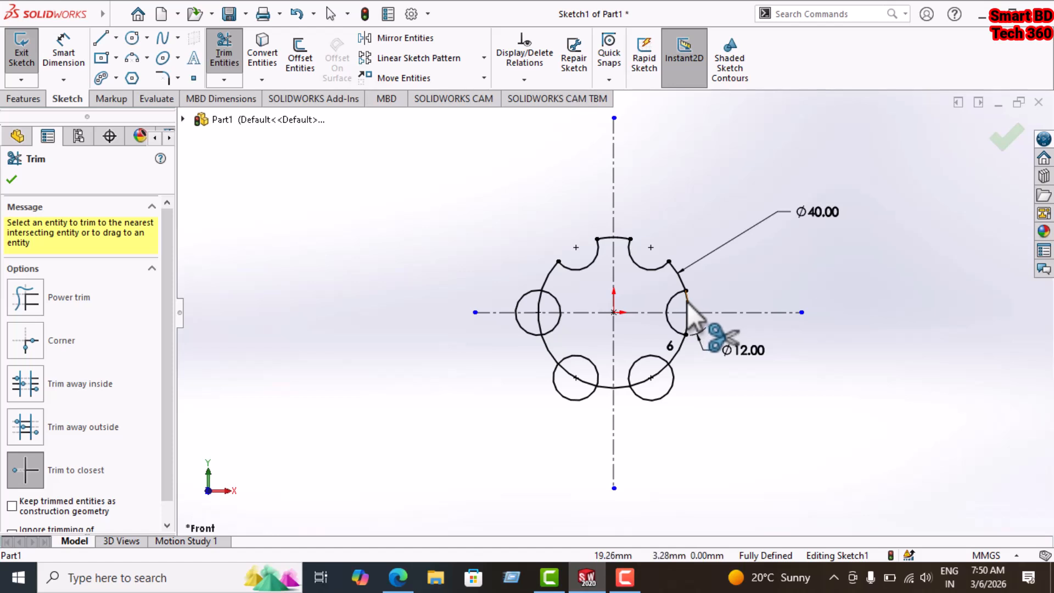
left_click(688, 324)
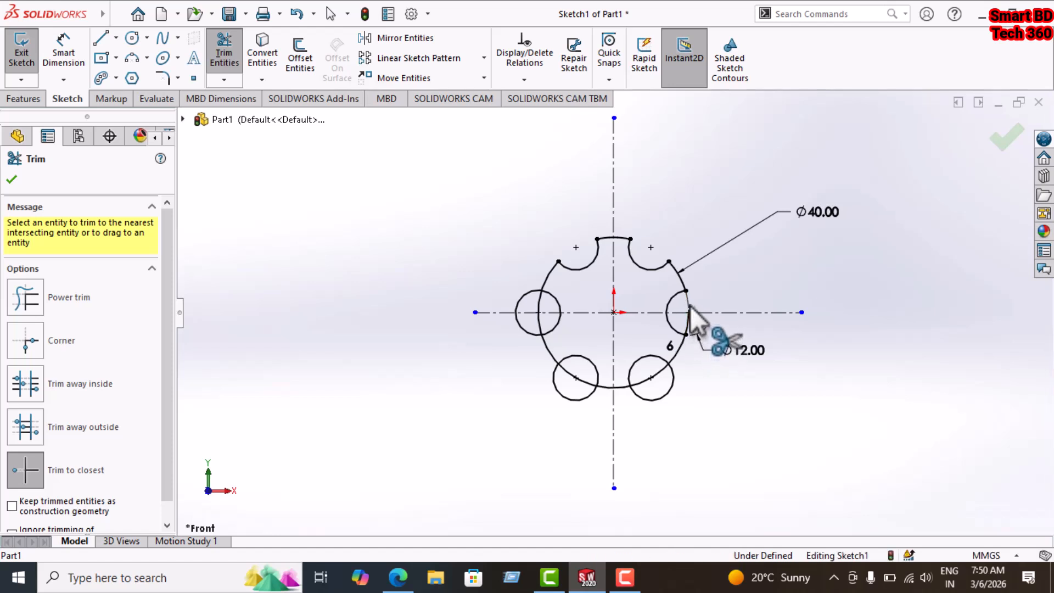
left_click(672, 387)
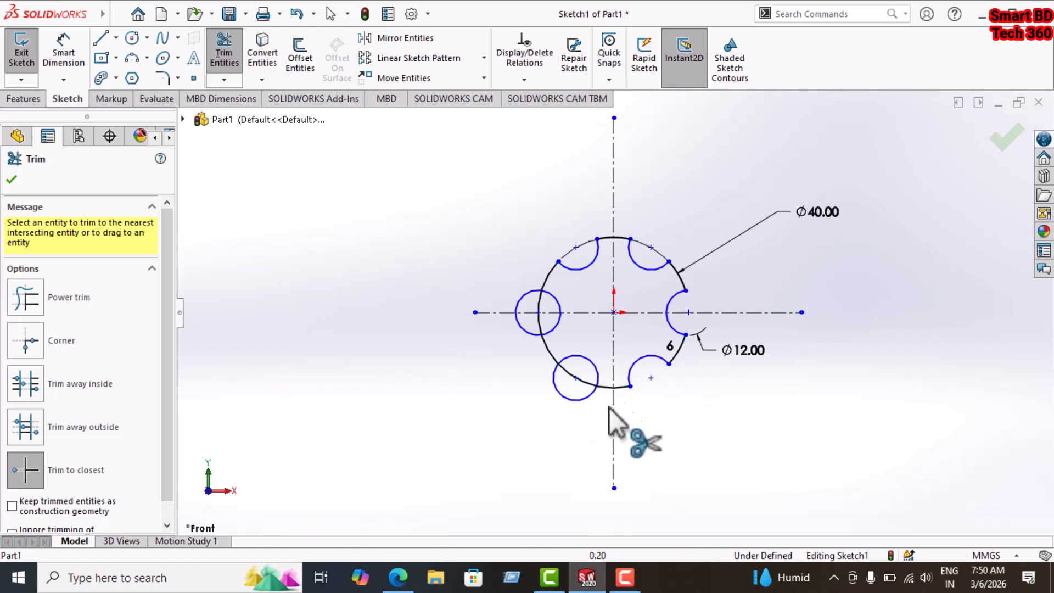
left_click(576, 400)
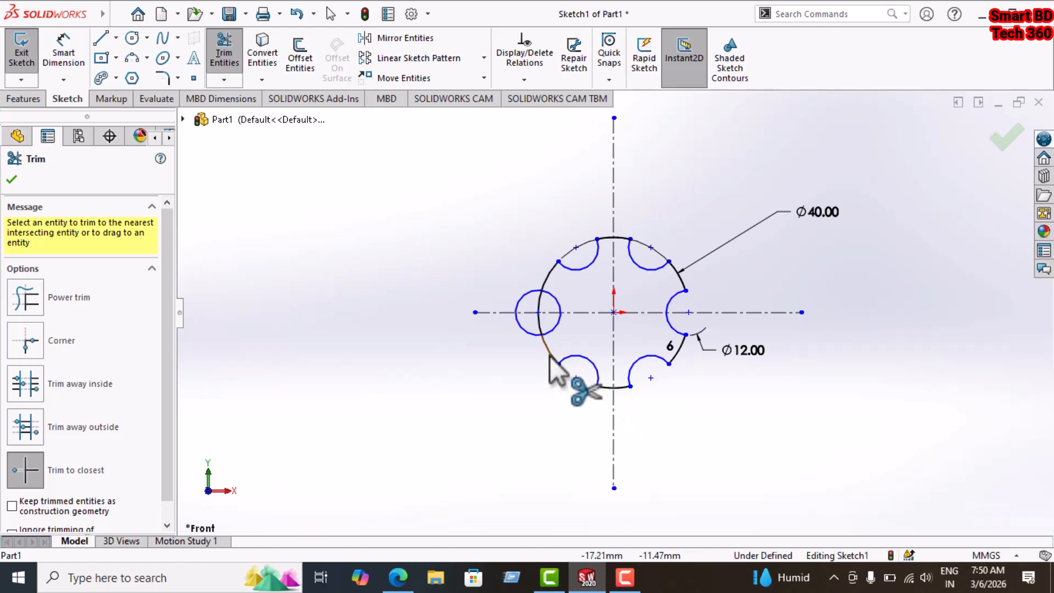
left_click(529, 333)
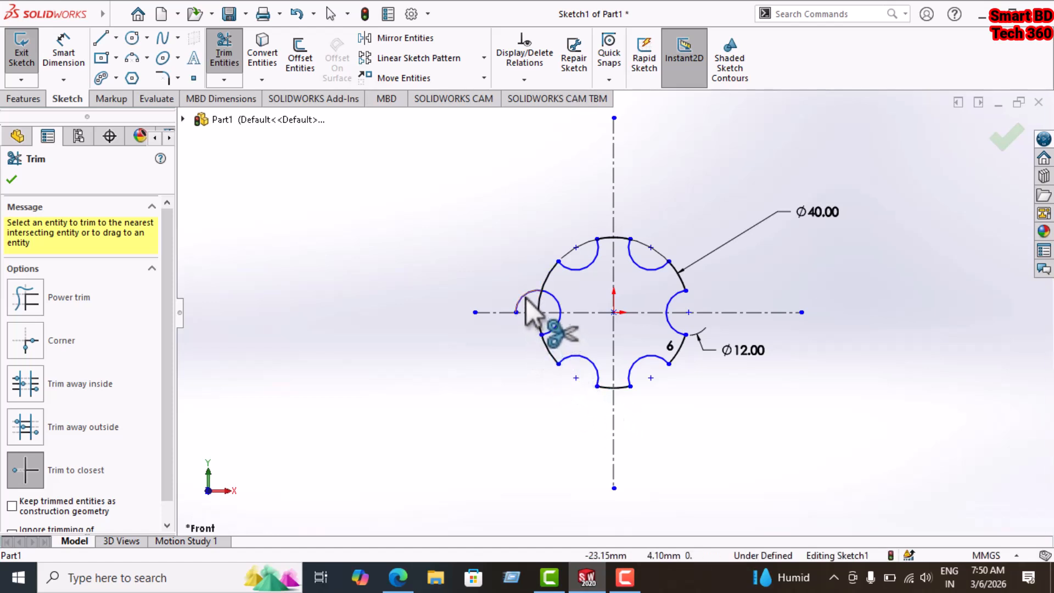
left_click(528, 300)
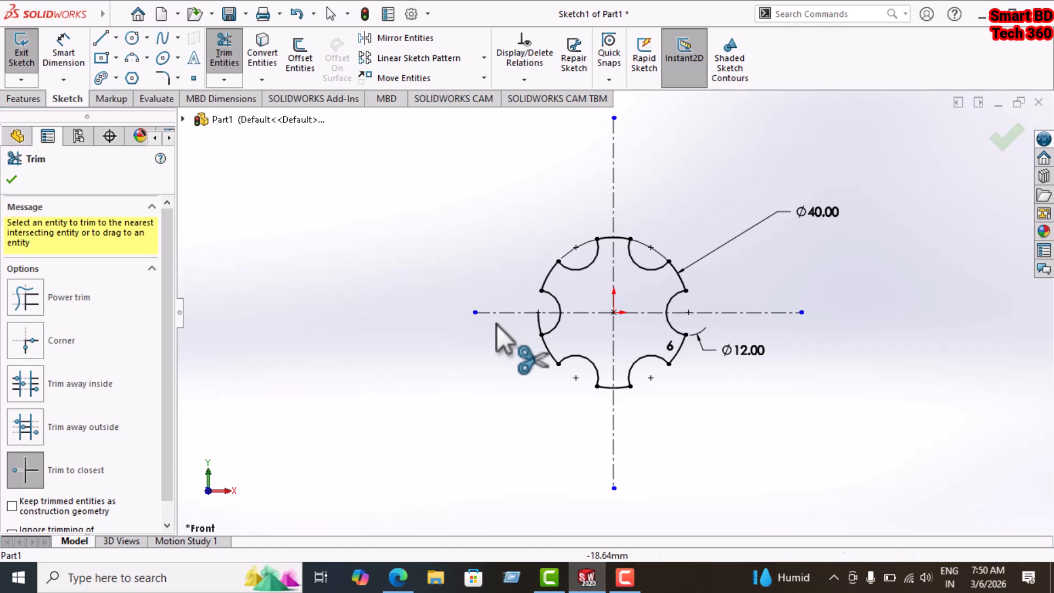
- Check the PDF drawing, then sketch two concentric circles of about 8.6 mm and 5.4 mm radius to the lower right of the notched profile
left_click(401, 579)
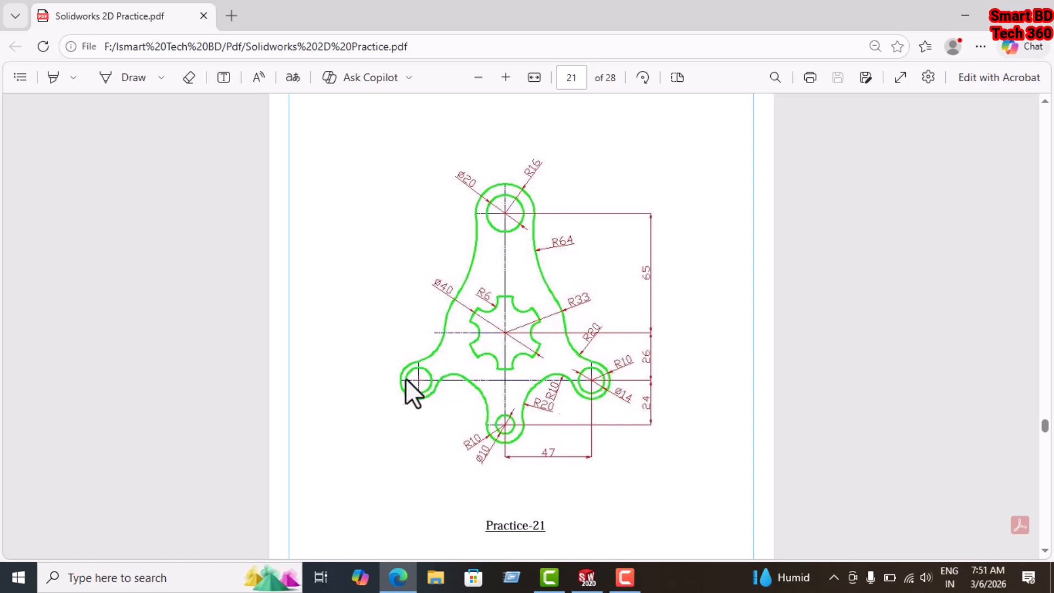
left_click(588, 576)
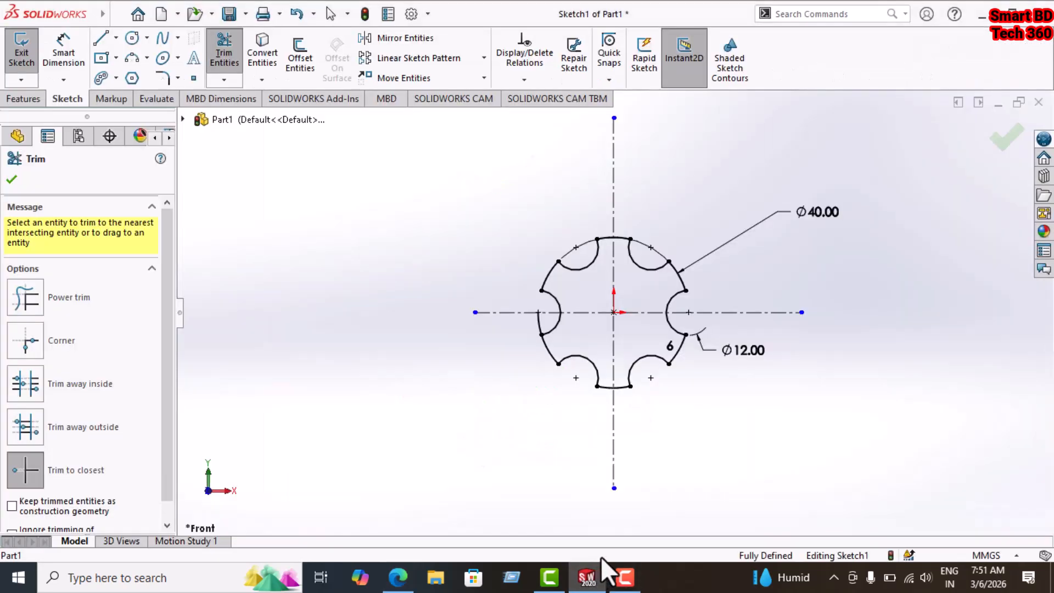
left_click(117, 15)
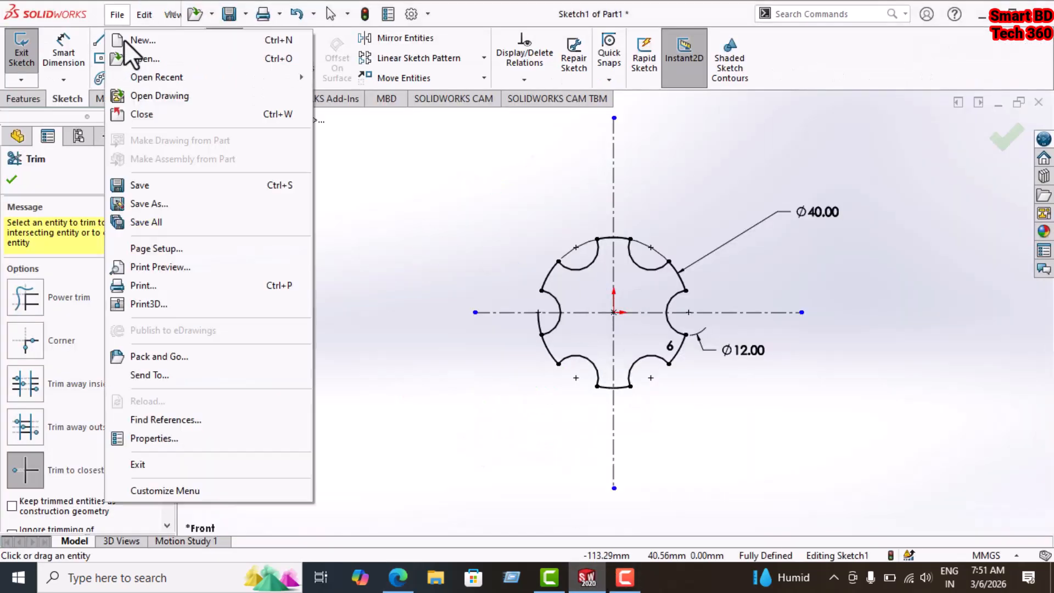
left_click(377, 174)
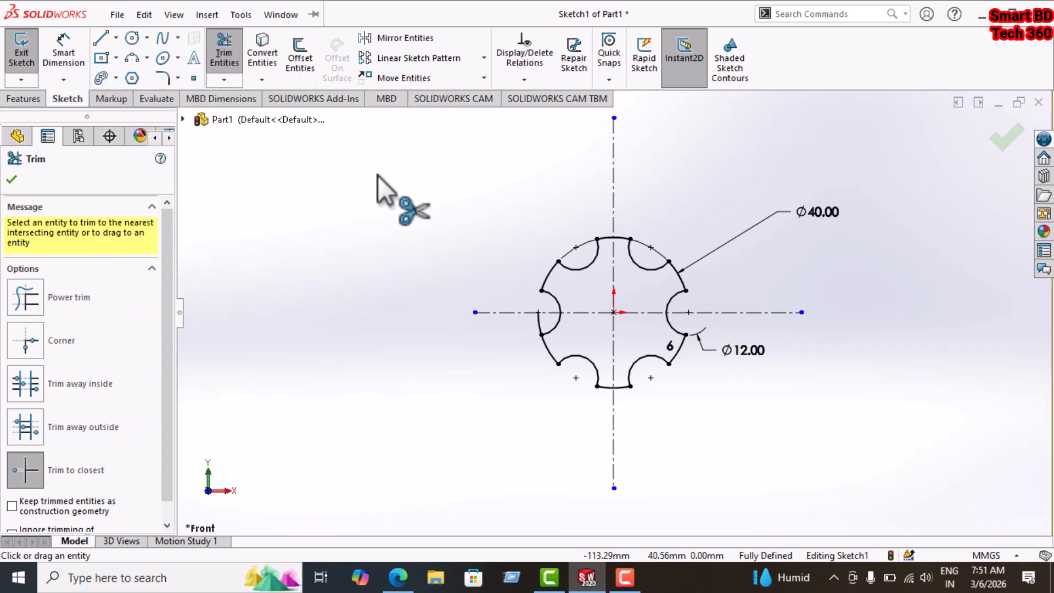
left_click(132, 38)
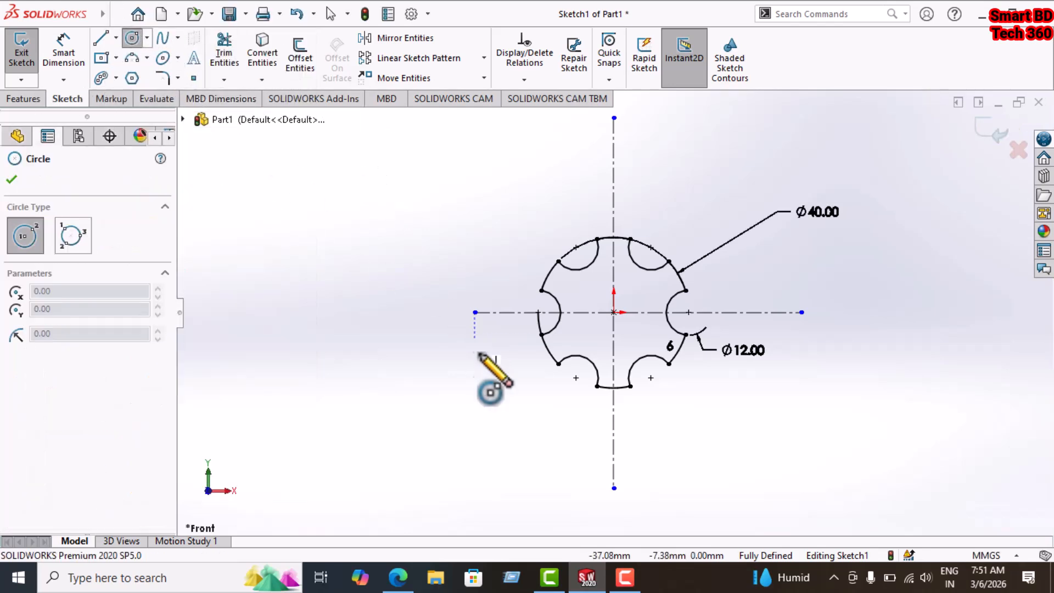
left_click(782, 410)
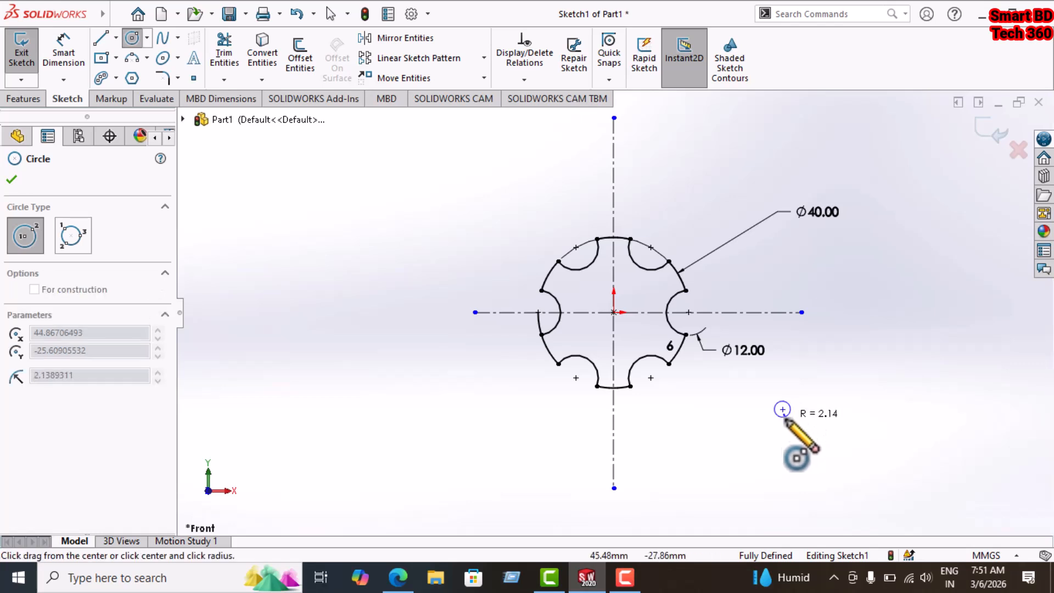
left_click(805, 431)
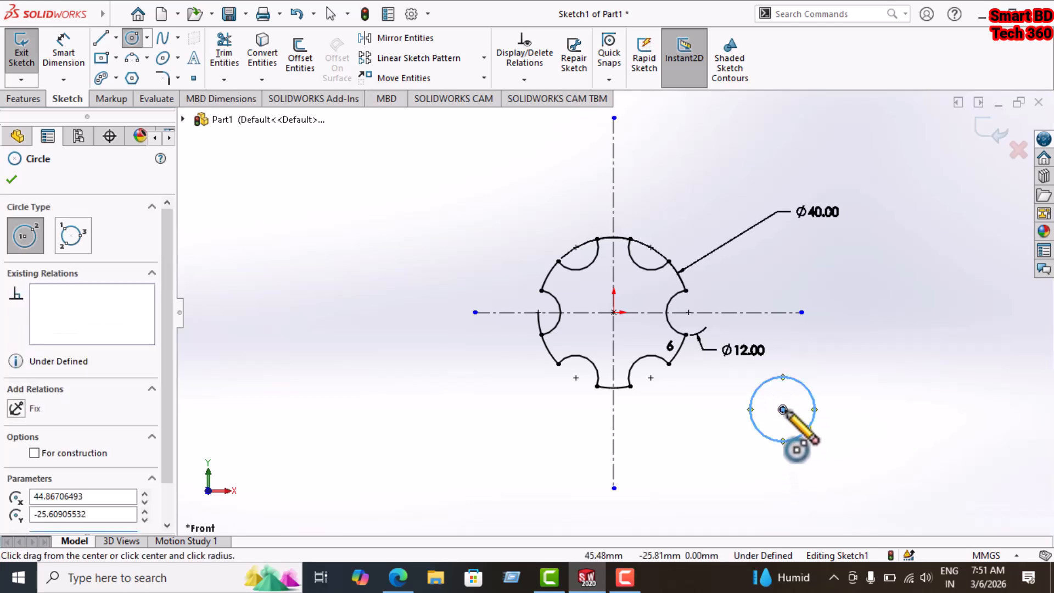
left_click(783, 410)
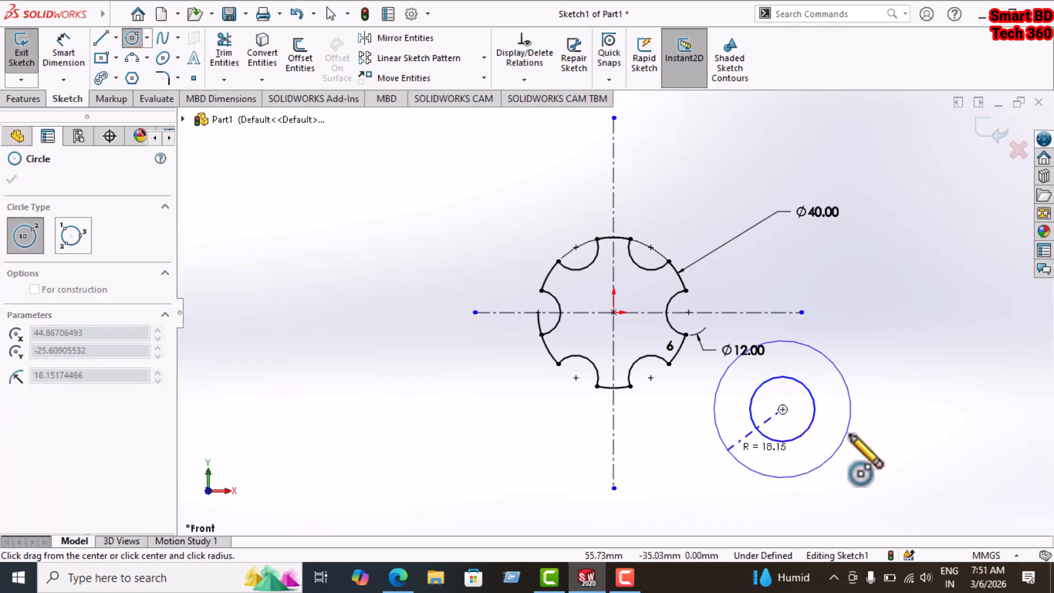
left_click(799, 423)
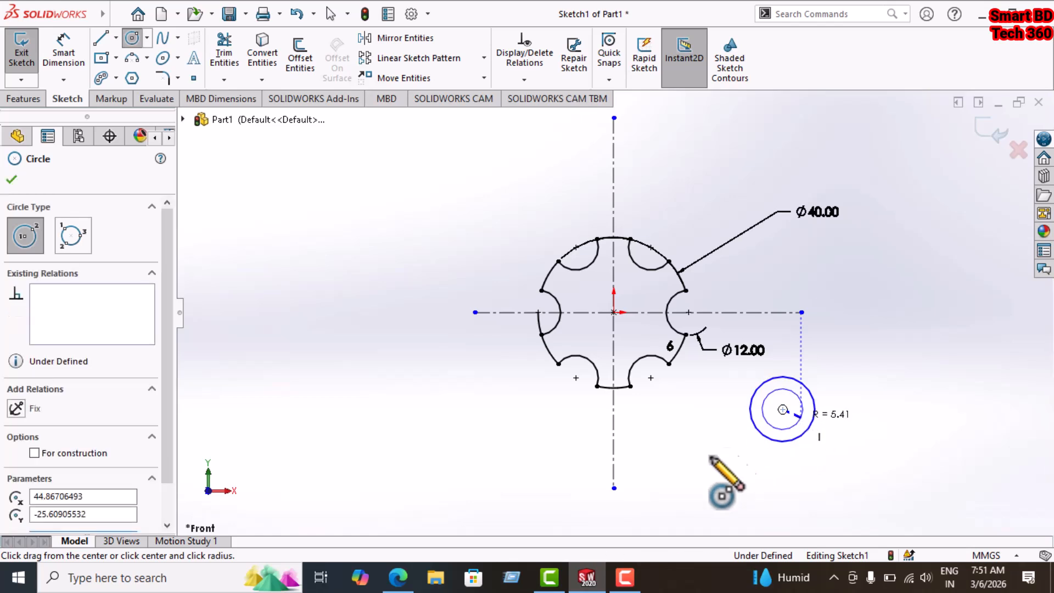
- Sketch two concentric circles of about 8.2 mm and 5.4 mm radius on the vertical centreline, about 41 mm below the origin
left_click(614, 469)
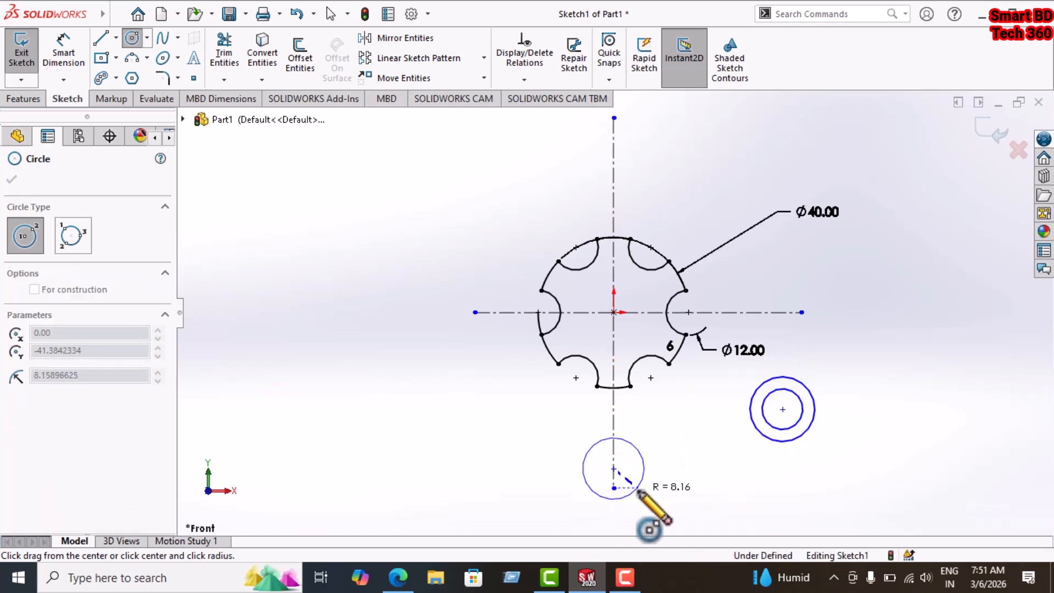
left_click(638, 487)
left_click(613, 469)
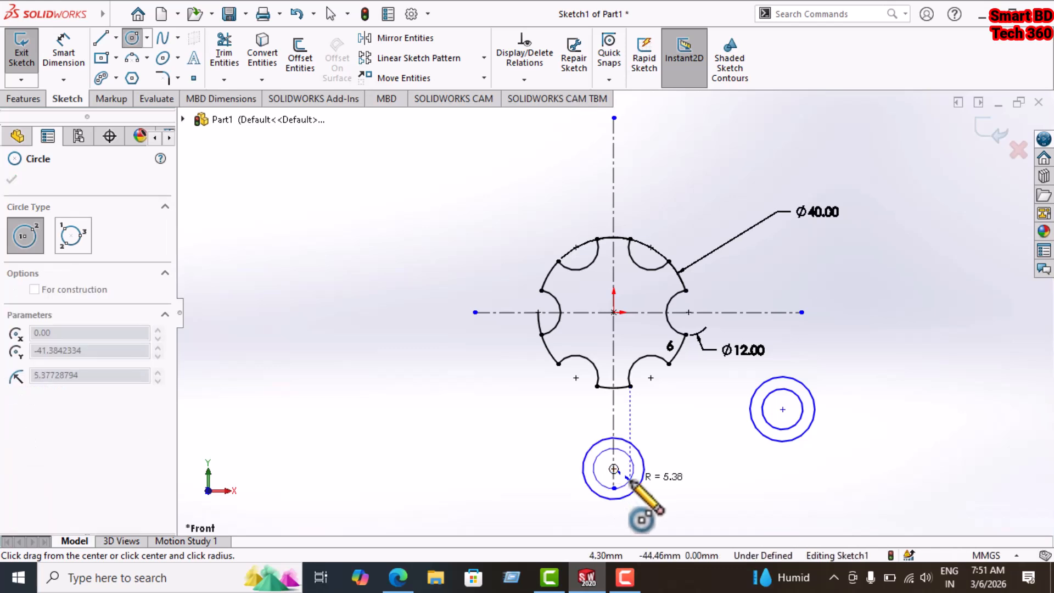
left_click(631, 458)
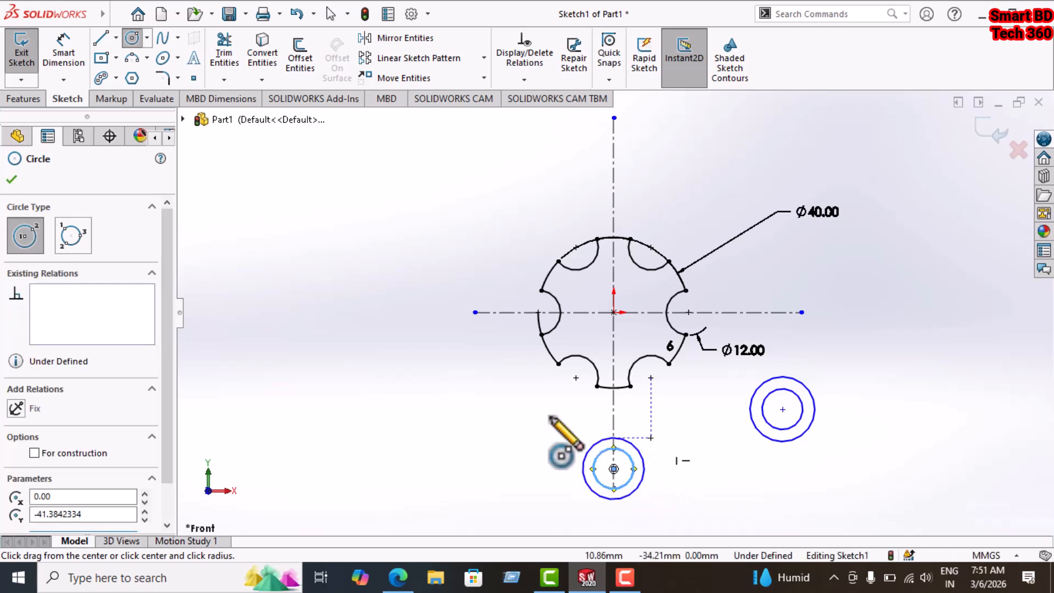
key("Escape")
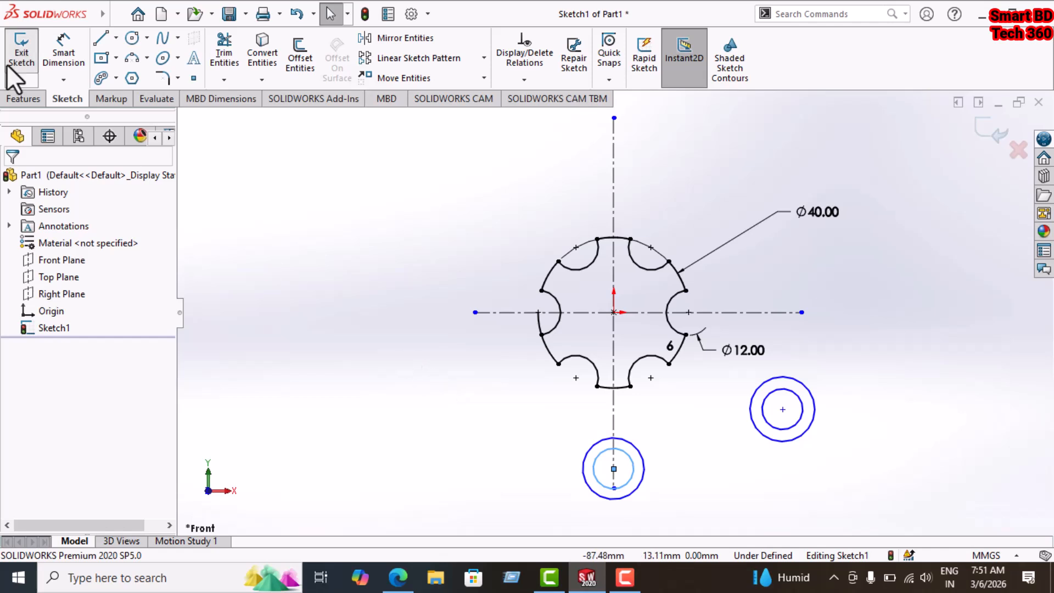
- Dimension the inner circle of the lower-right concentric pair and set its diameter to 10 mm
left_click(65, 55)
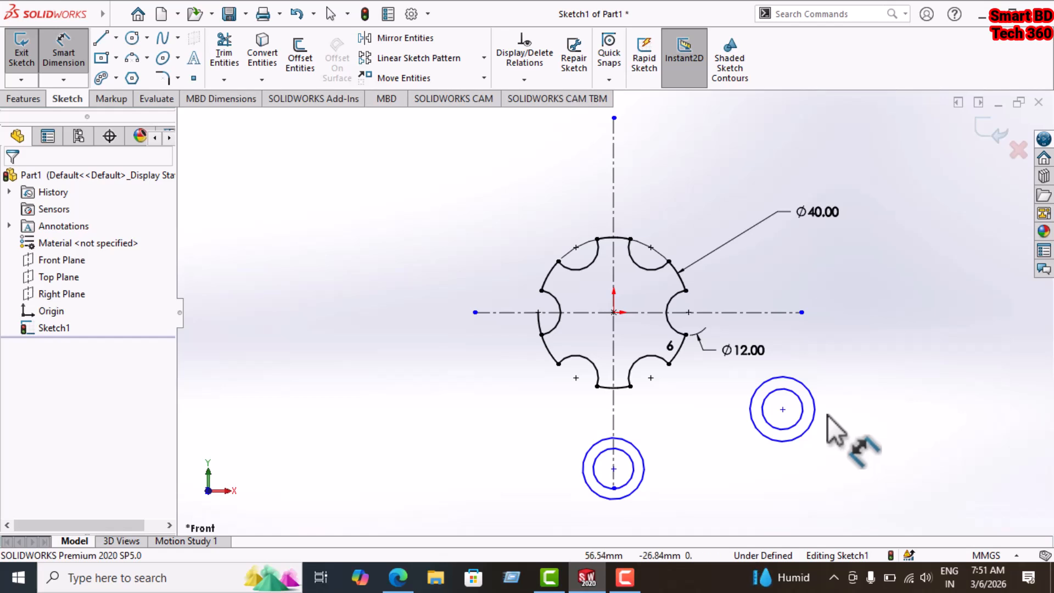
left_click(802, 417)
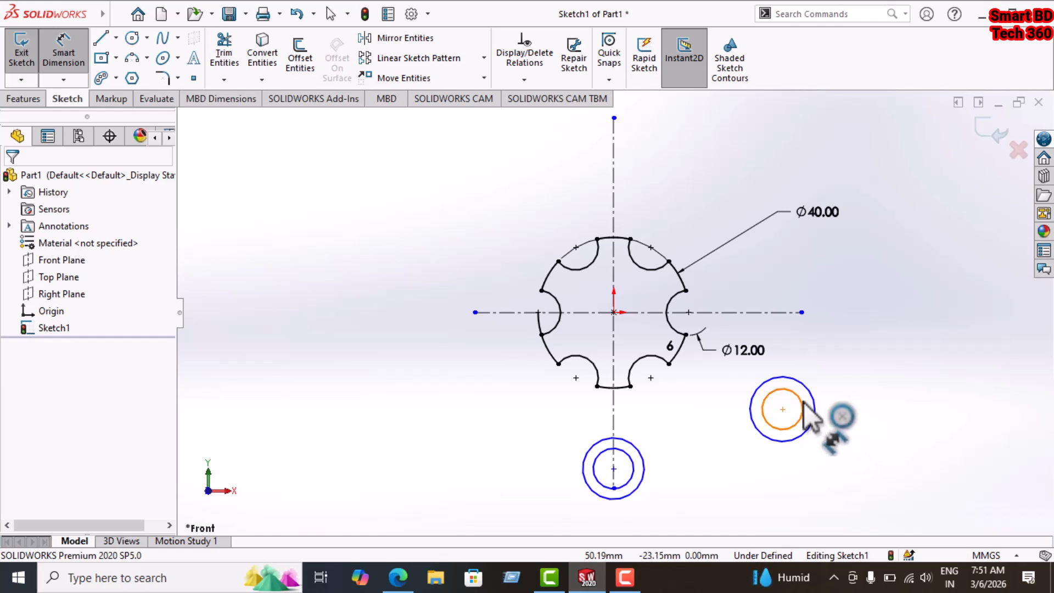
left_click(871, 373)
key("Escape")
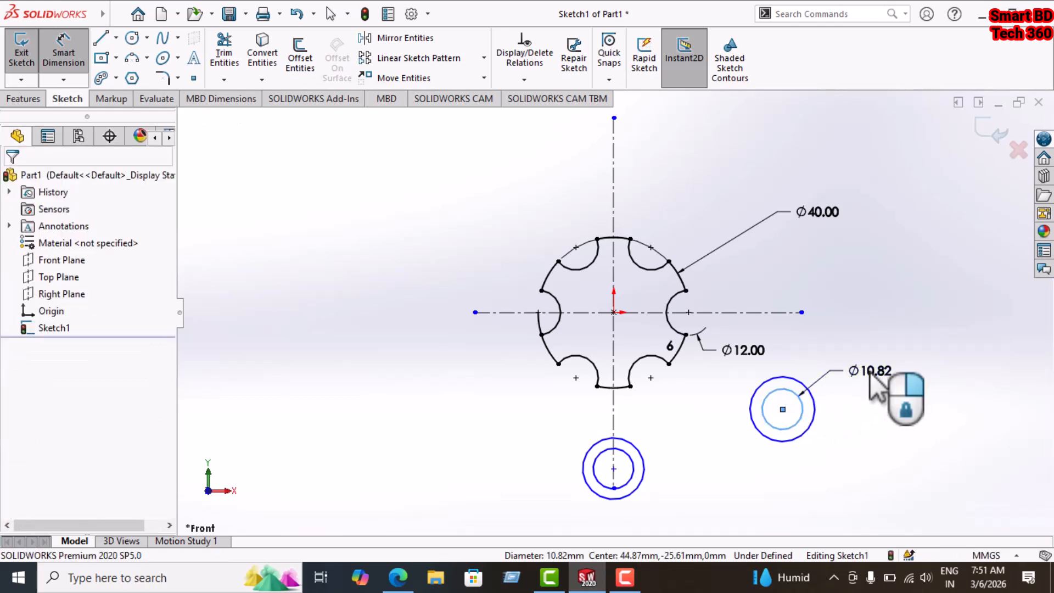
double_click(869, 371)
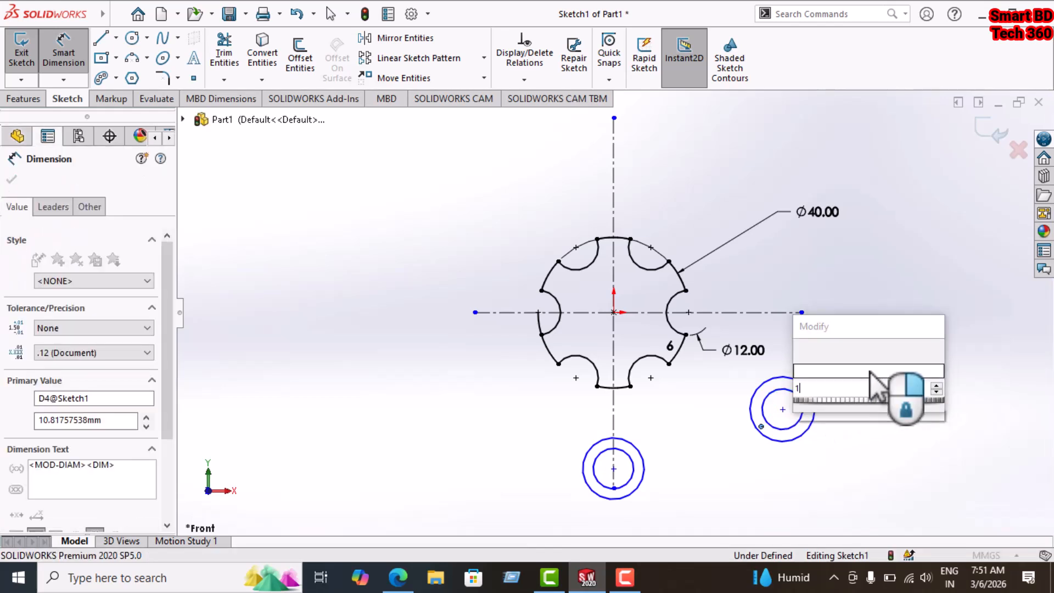
type("10")
key("Return")
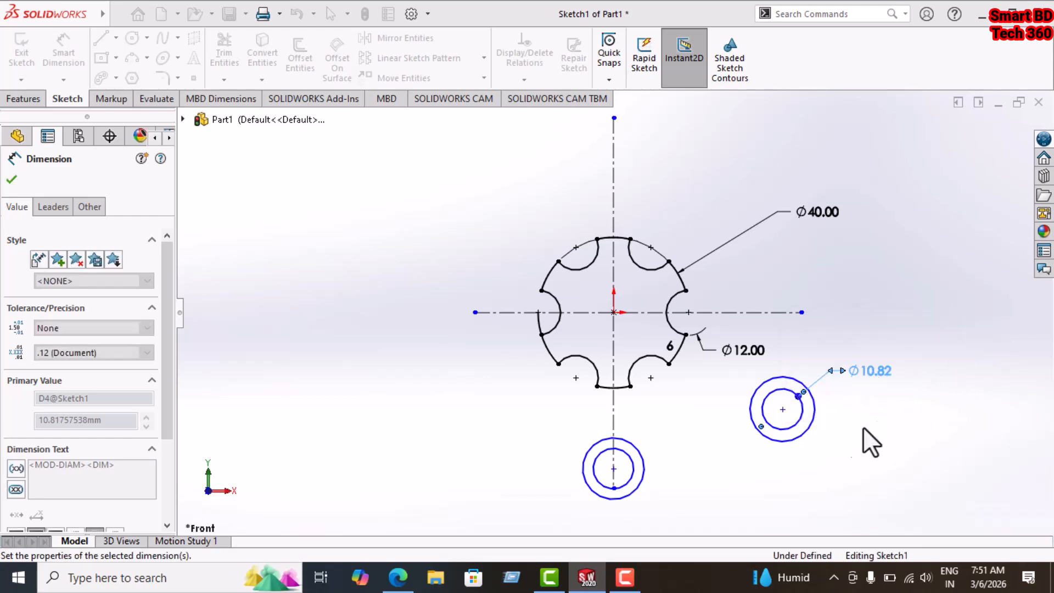
- Dimension the outer circle of the lower-right concentric pair and set its diameter to 14 mm
left_click(815, 425)
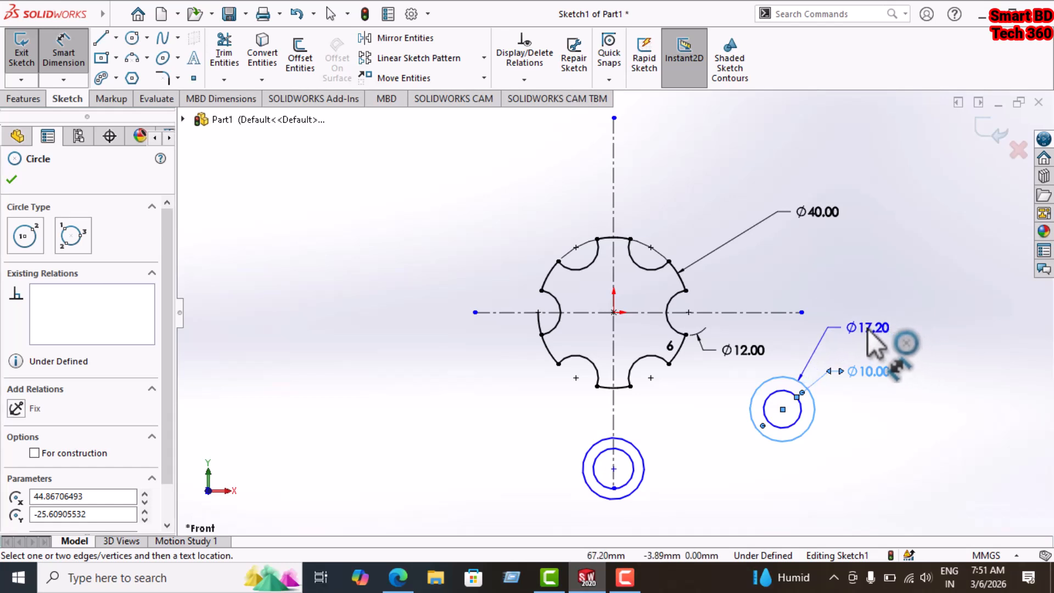
left_click(868, 328)
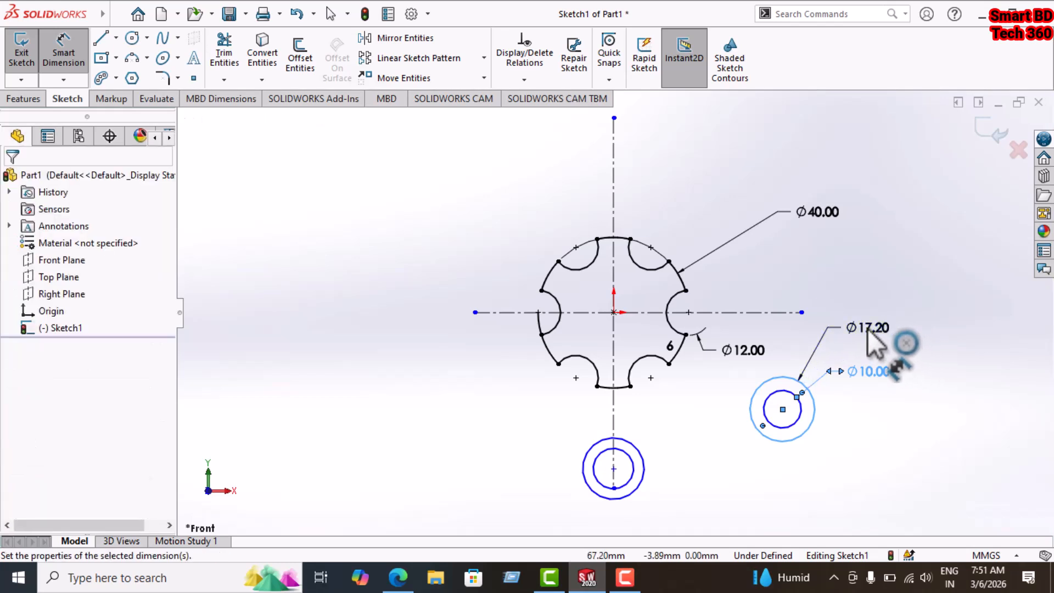
type("14")
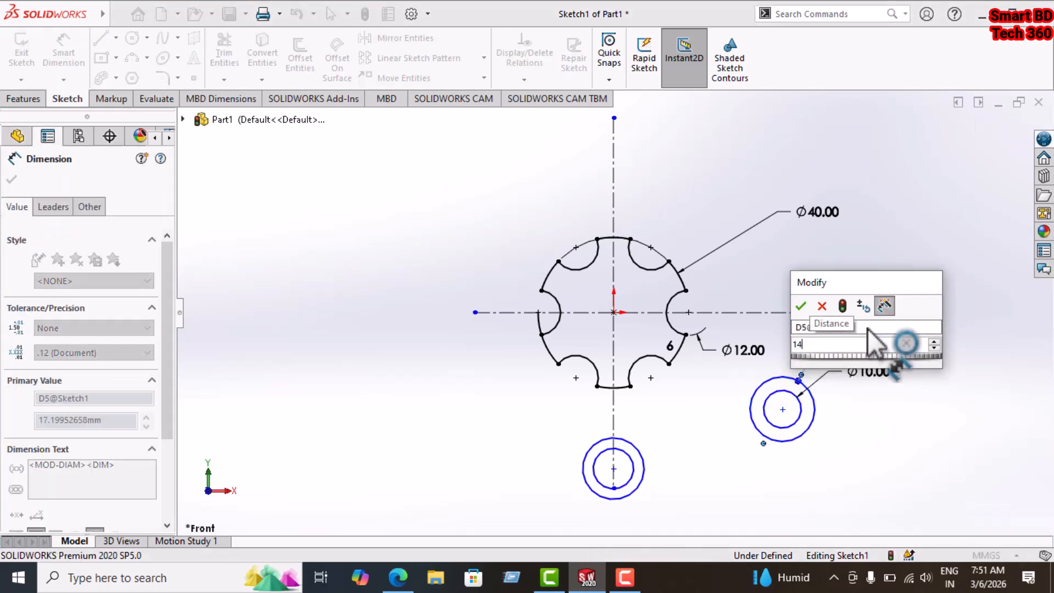
key("Return")
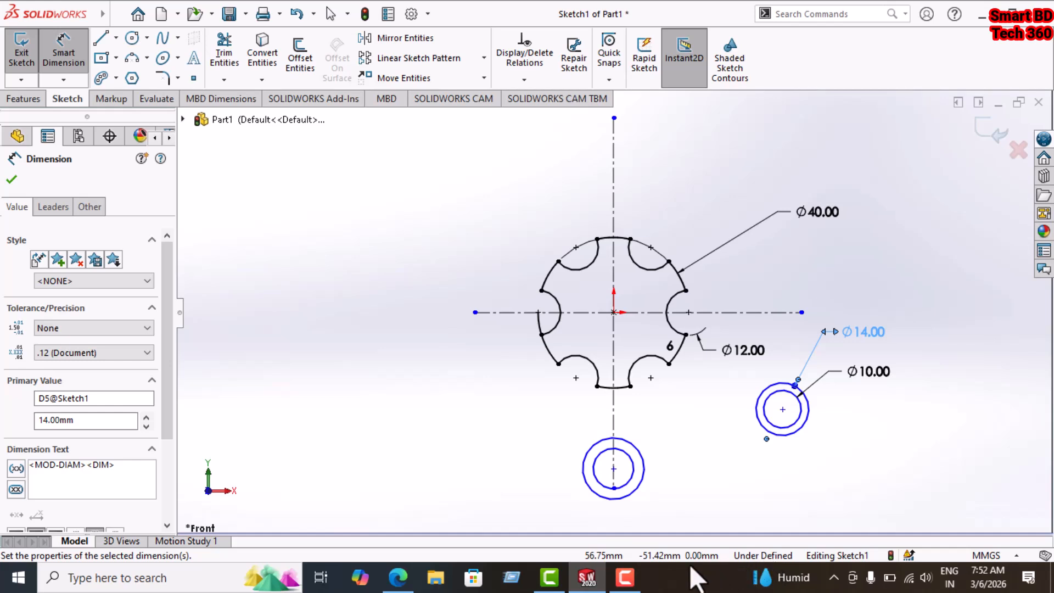
- Dimension the inner circle of the pair on the vertical centreline and set its diameter to 10 mm
left_click(656, 488)
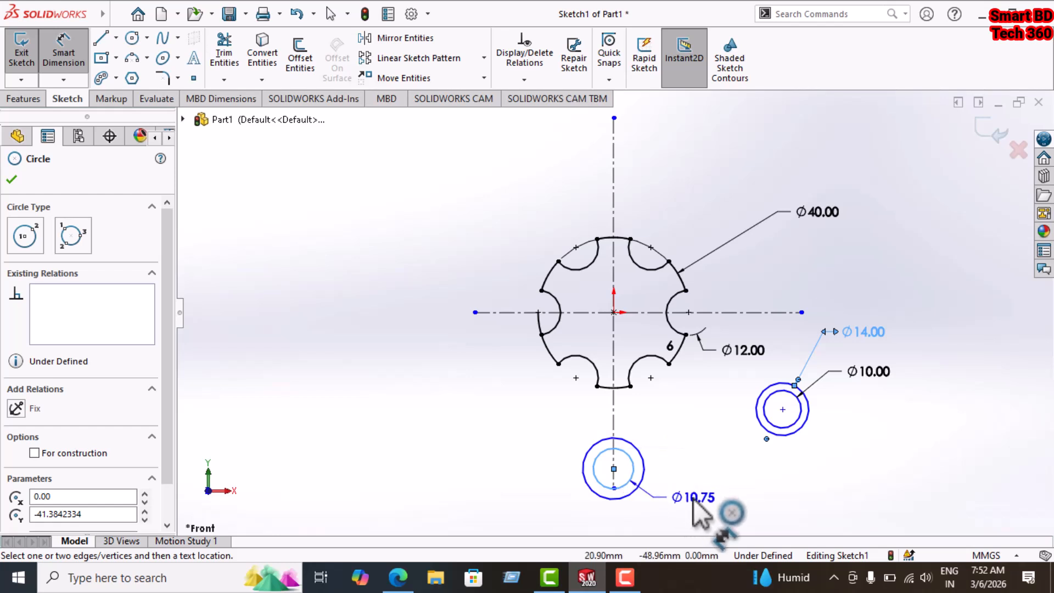
left_click(694, 500)
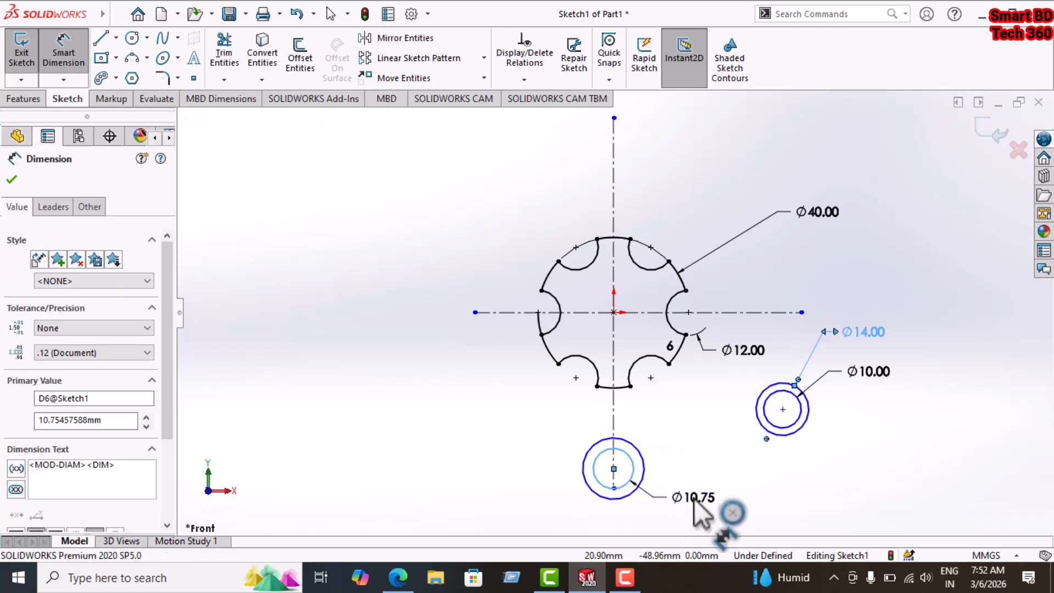
type("10")
key("Return")
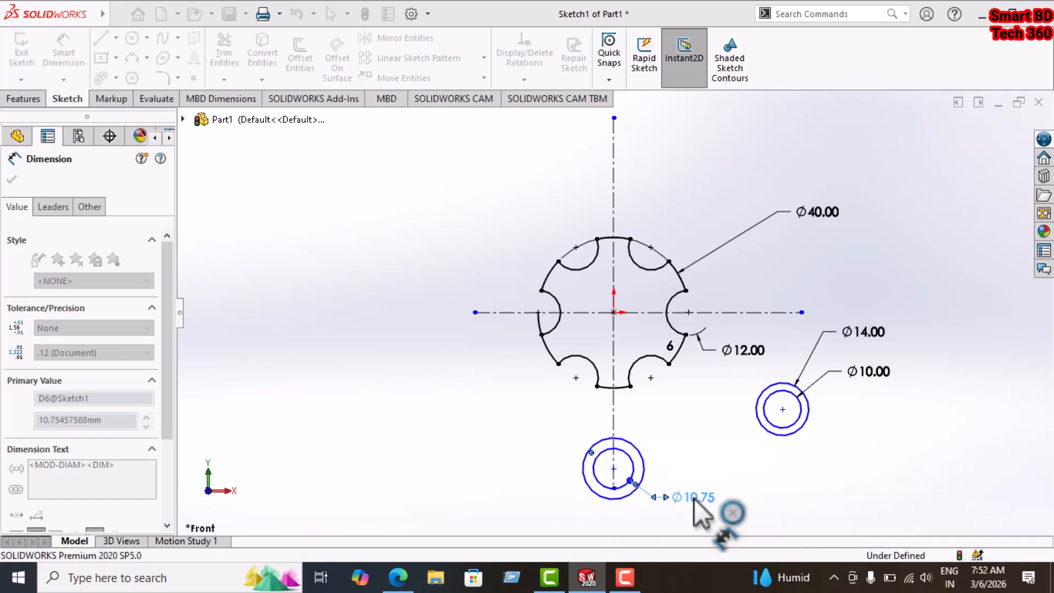
- Dimension the outer circle of the pair on the vertical centreline and set its diameter to 20 mm
left_click(645, 470)
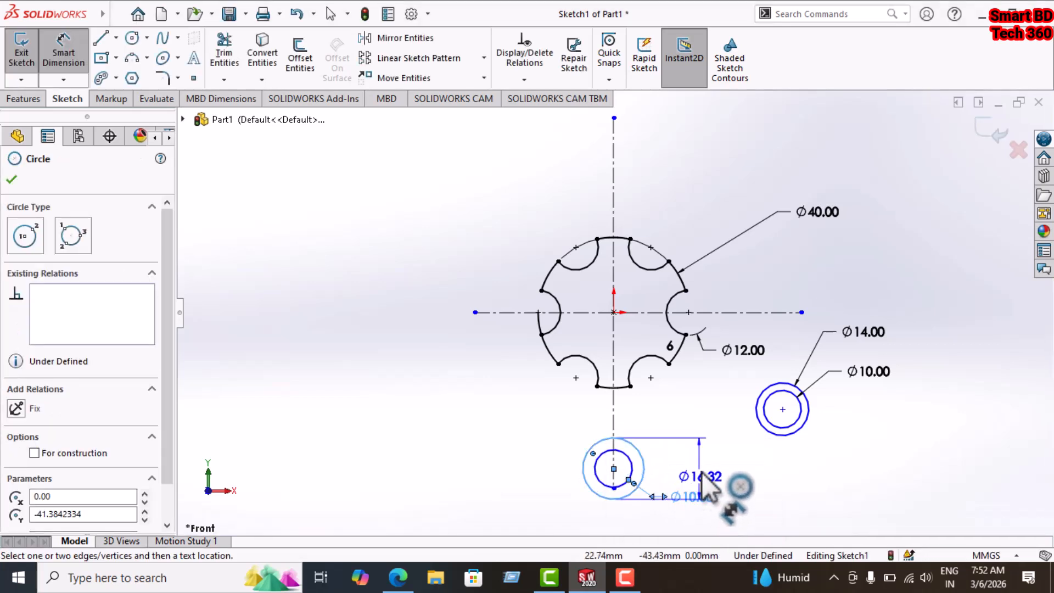
left_click(682, 428)
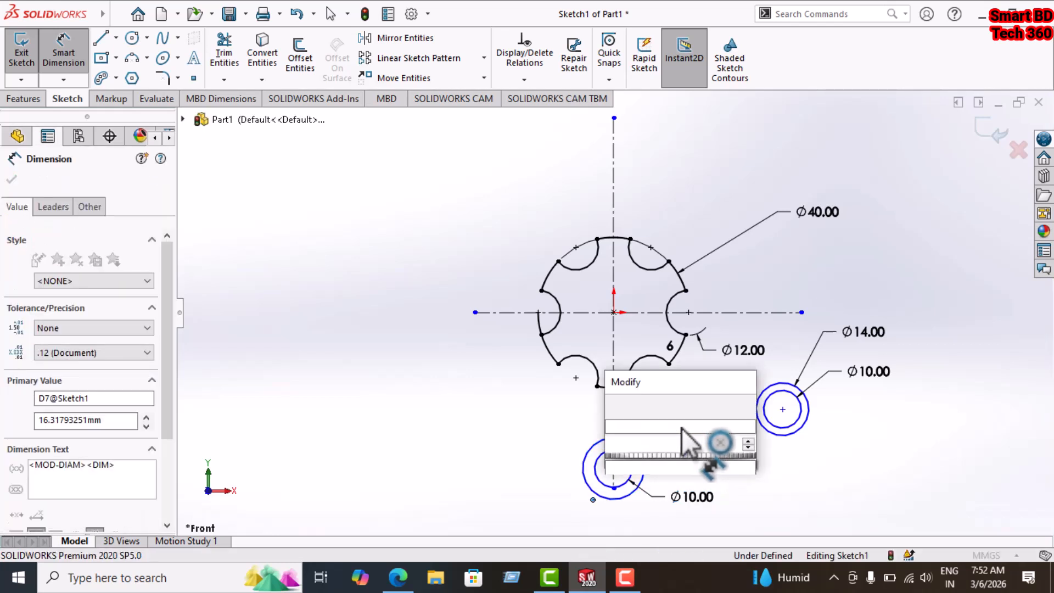
type("20")
key("Return")
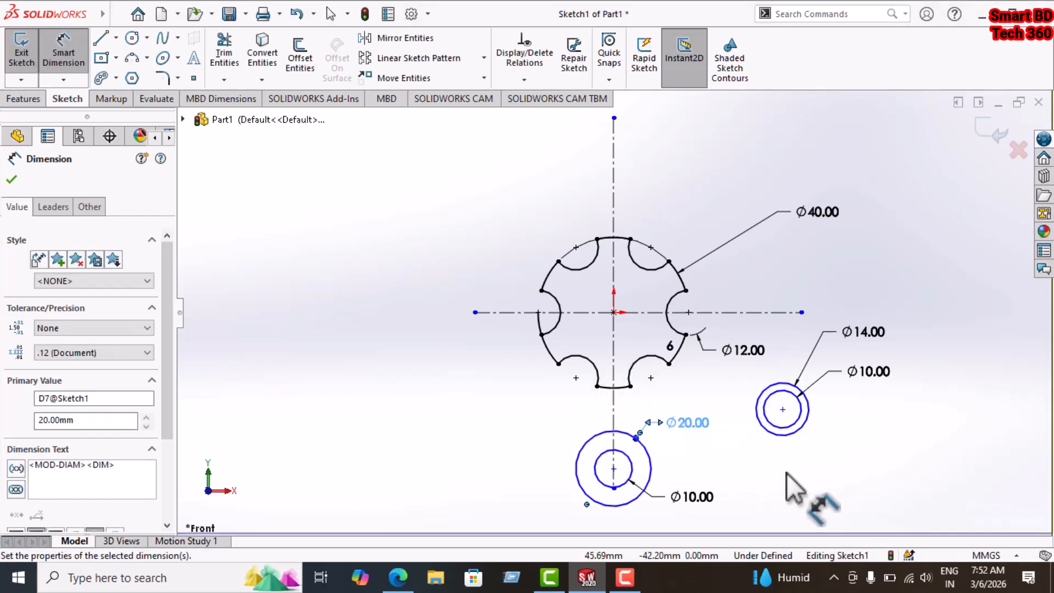
left_click(799, 463)
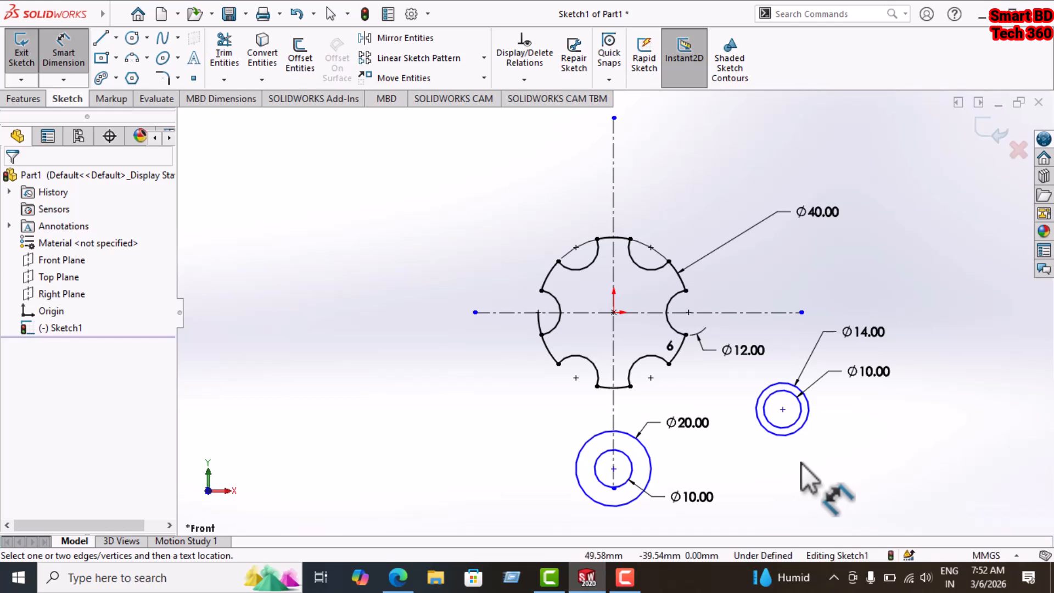
- Dimension the horizontal distance between the origin and the centre of the lower-right circle pair, setting it to 47 mm
left_click(783, 410)
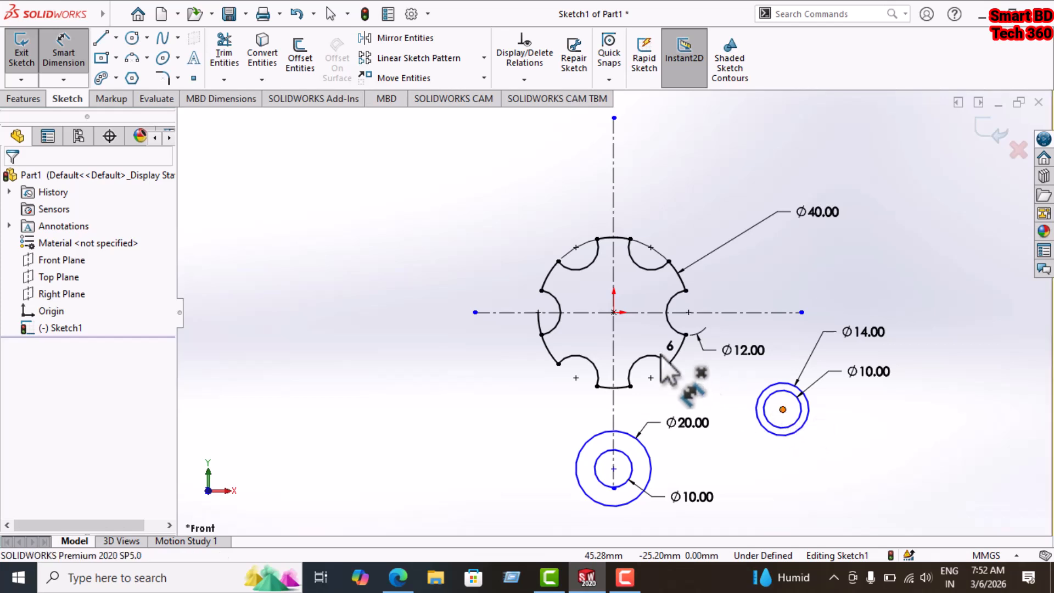
left_click(613, 312)
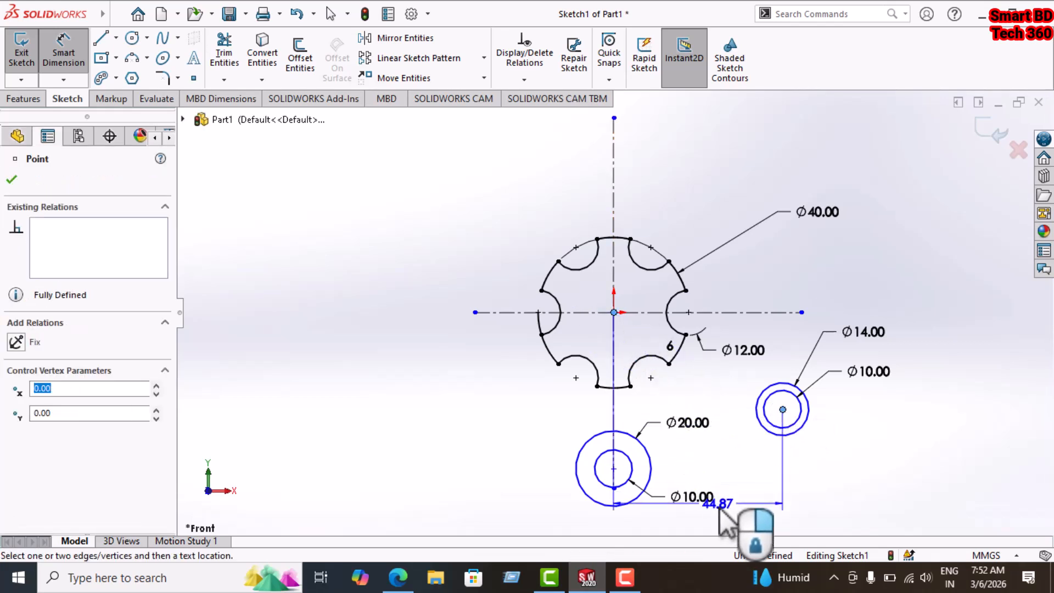
left_click(725, 521)
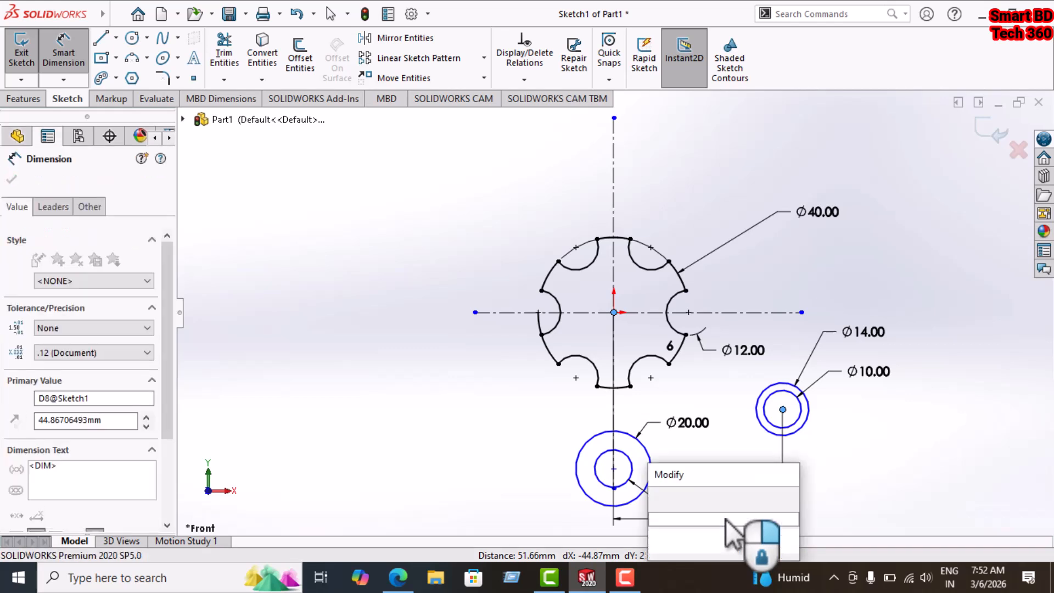
type("47")
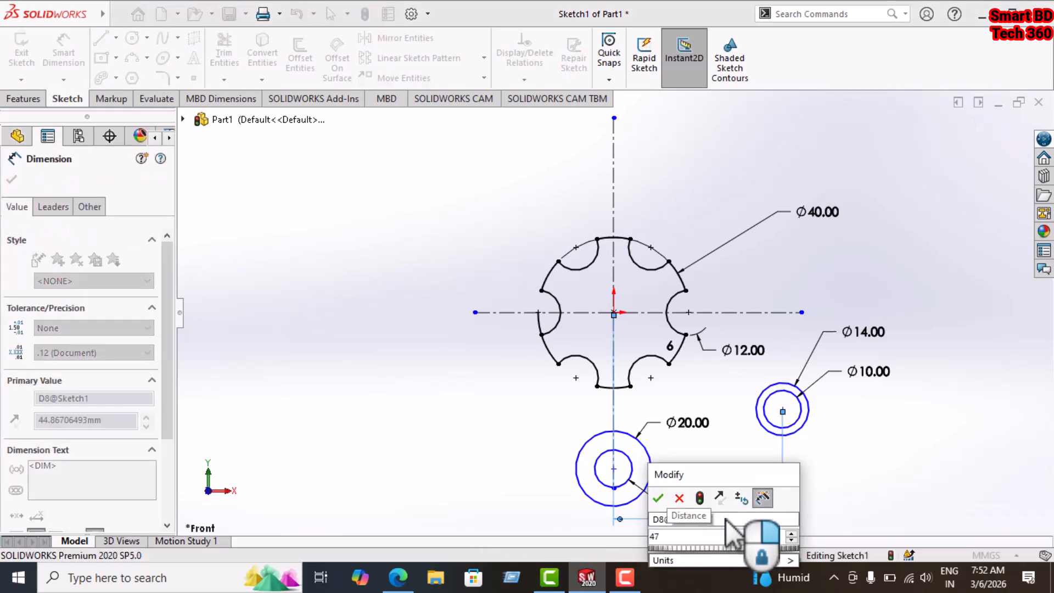
key("Return")
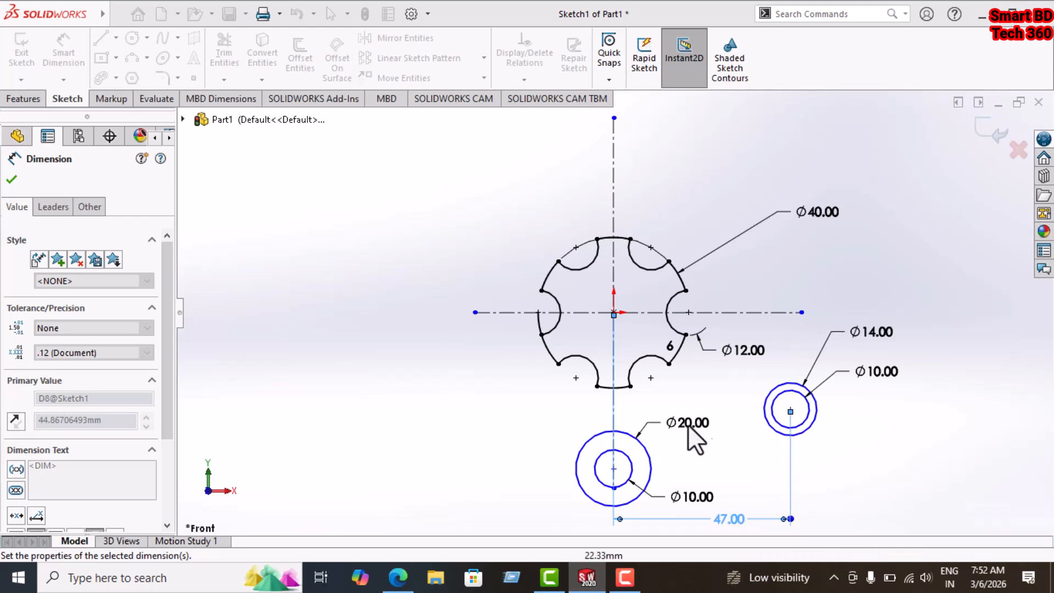
- Dimension the vertical distance between the origin and the centre of the lower-right circle pair, setting it to 26 mm
key("z")
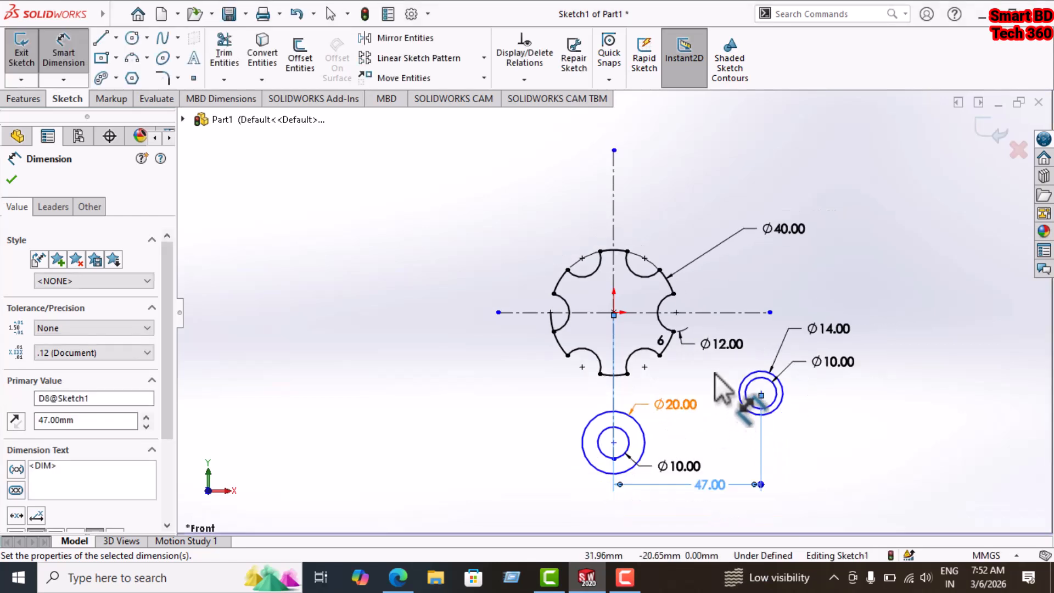
left_click(613, 315)
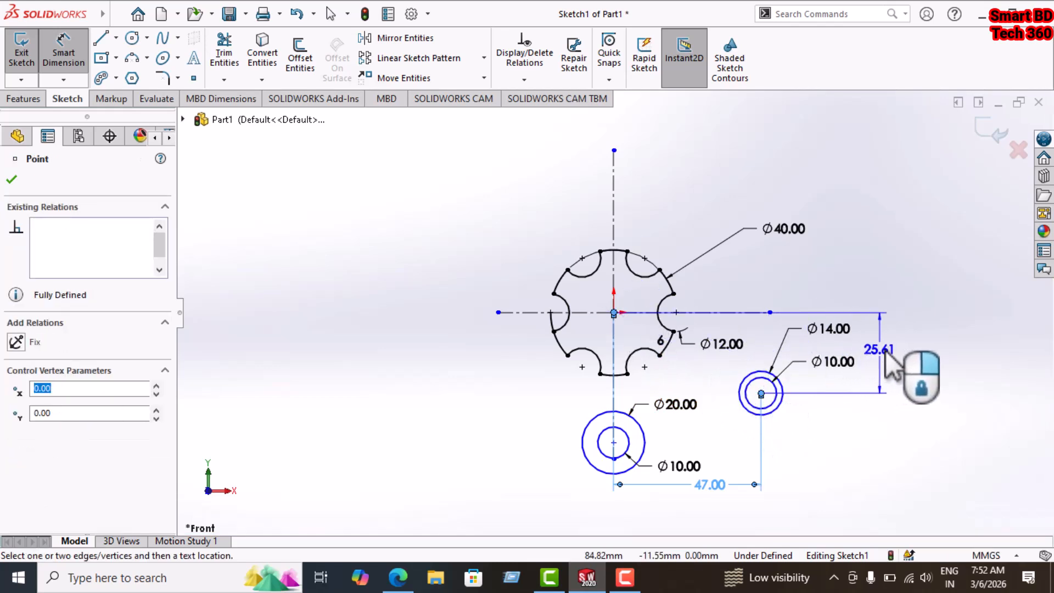
left_click(896, 351)
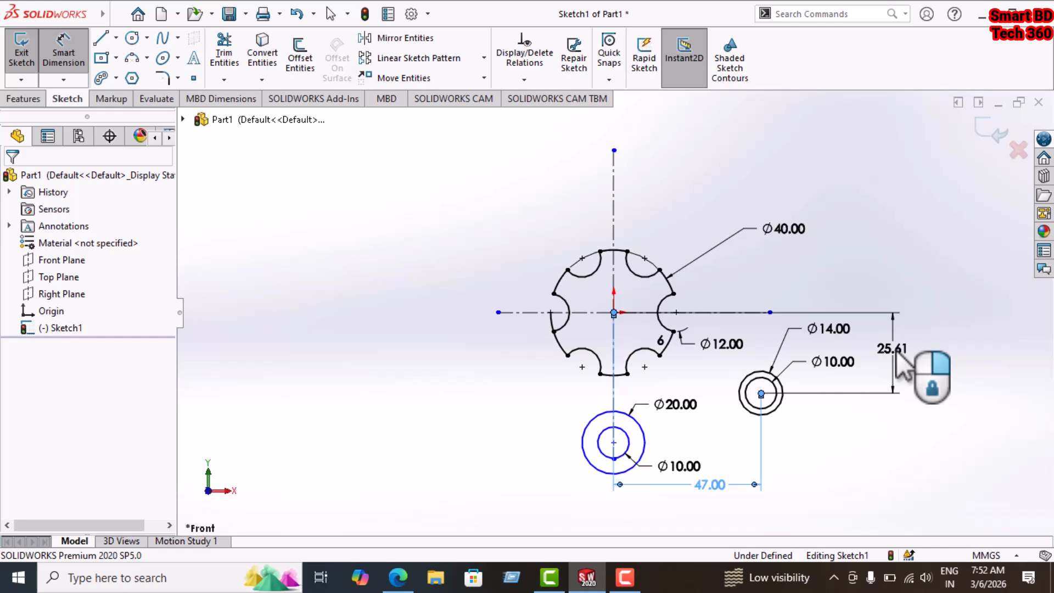
key("Return")
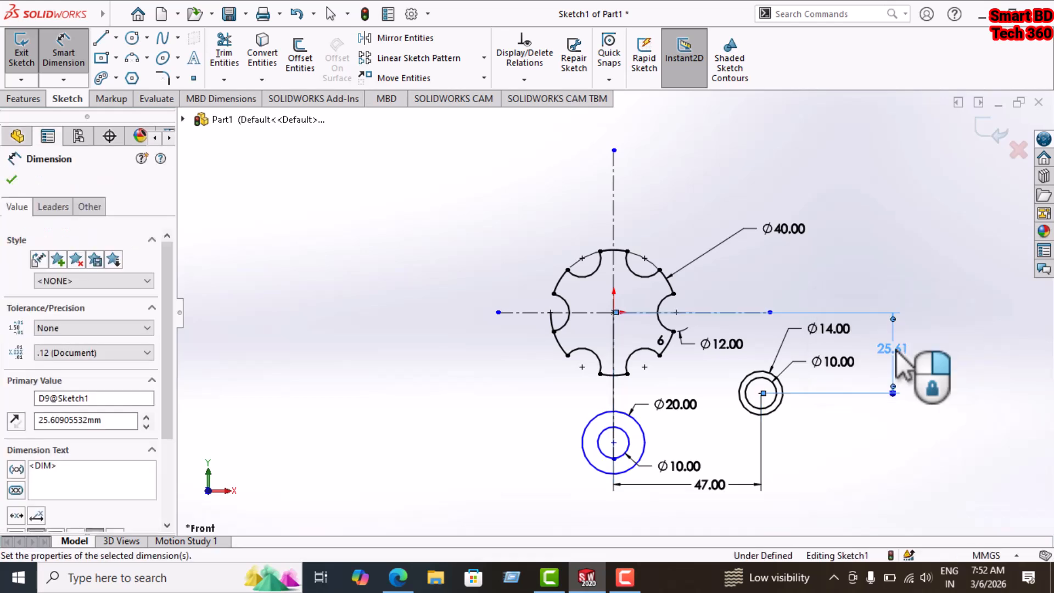
type("26")
key("Return")
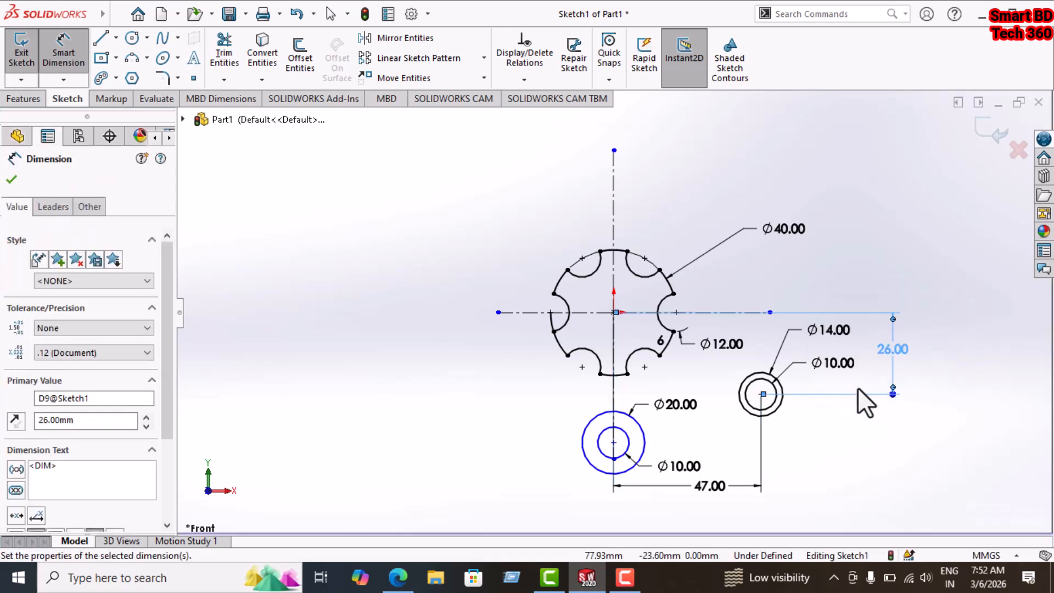
- Dimension the vertical distance from the origin to the centre of the circle pair on the vertical centreline, setting it to 50 mm
left_click(614, 312)
left_click(613, 442)
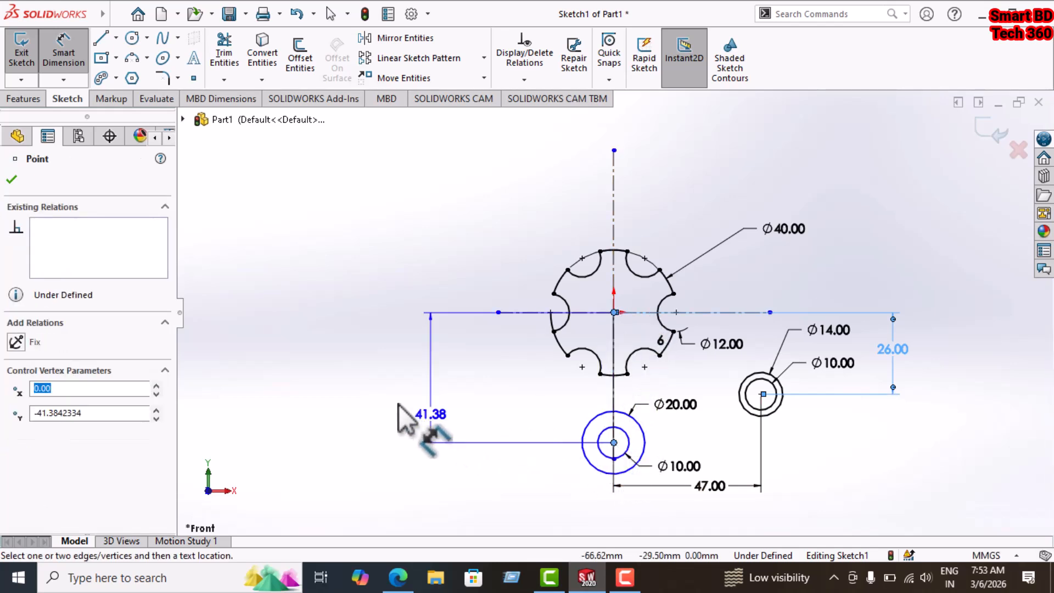
left_click(391, 399)
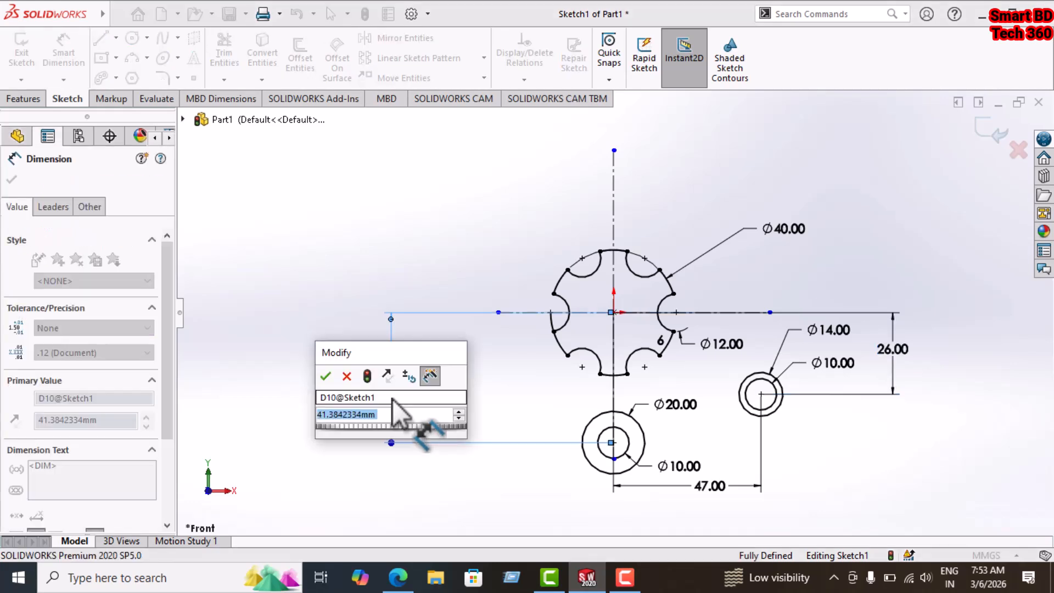
type("50")
key("Return")
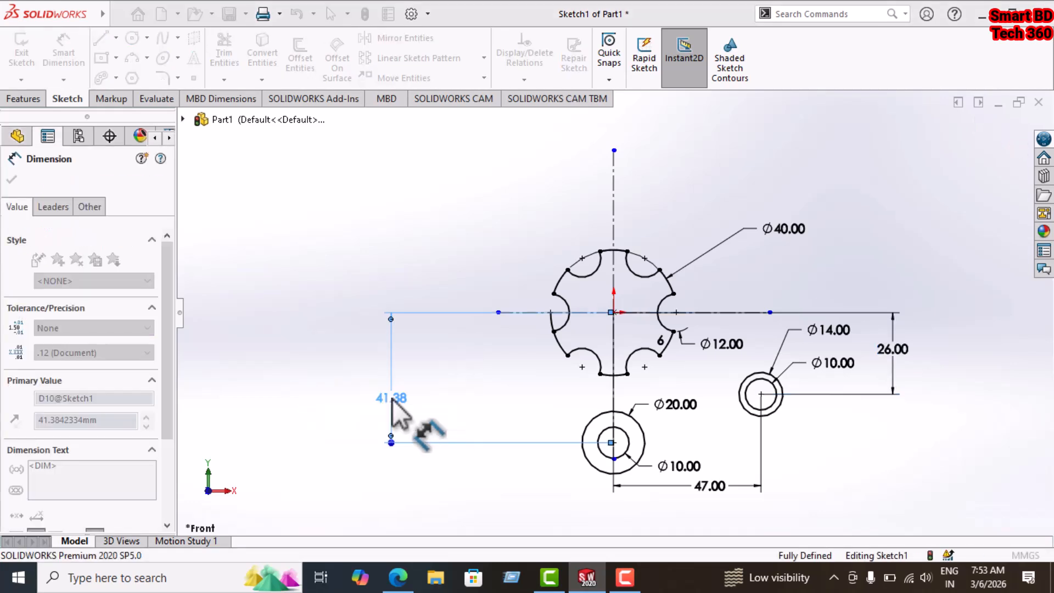
left_click(947, 456)
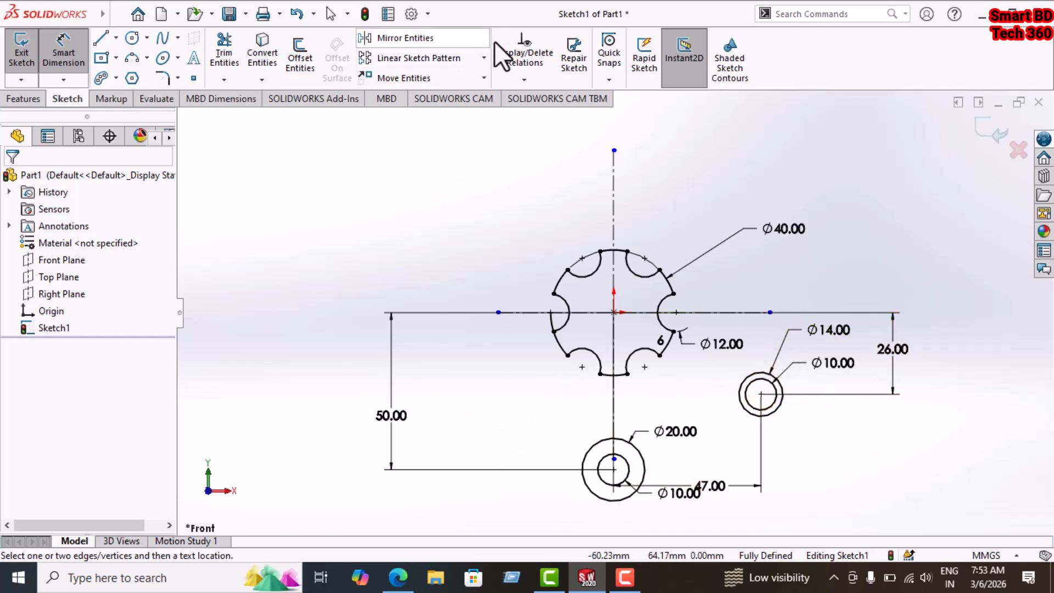
left_click(442, 37)
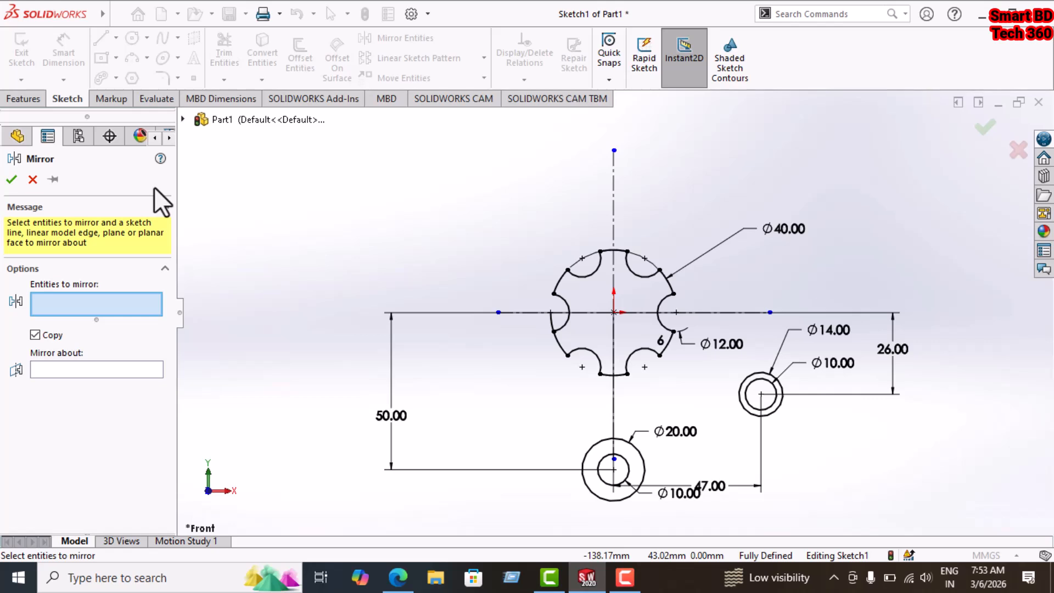
left_click(32, 180)
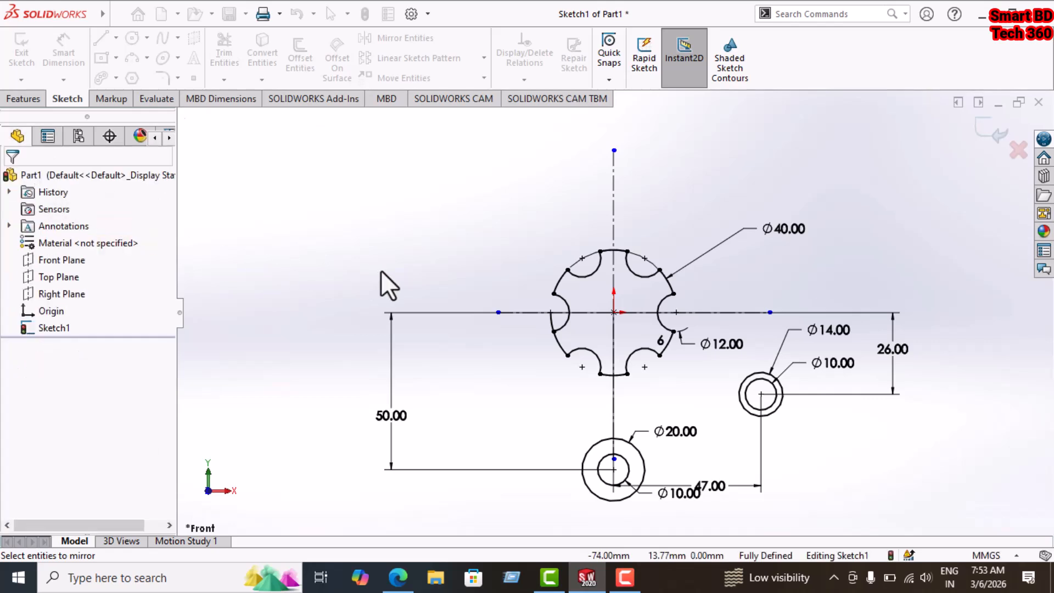
- Check the Practice-21 PDF drawing in the browser, return to SOLIDWORKS and sketch a circle about 69.8 mm in diameter centred on the origin
mouse_move(598, 582)
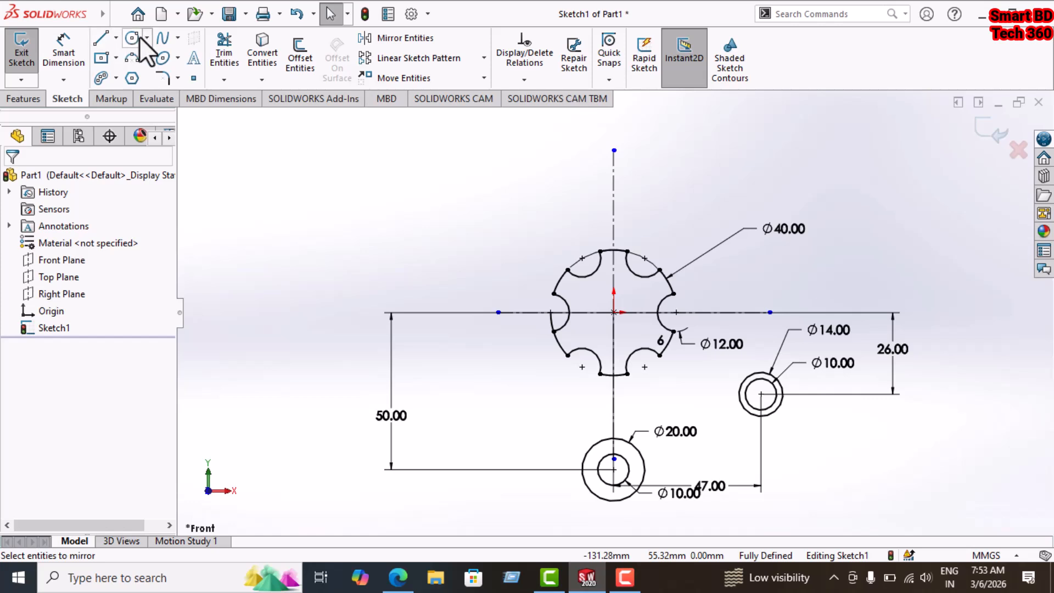
left_click(398, 577)
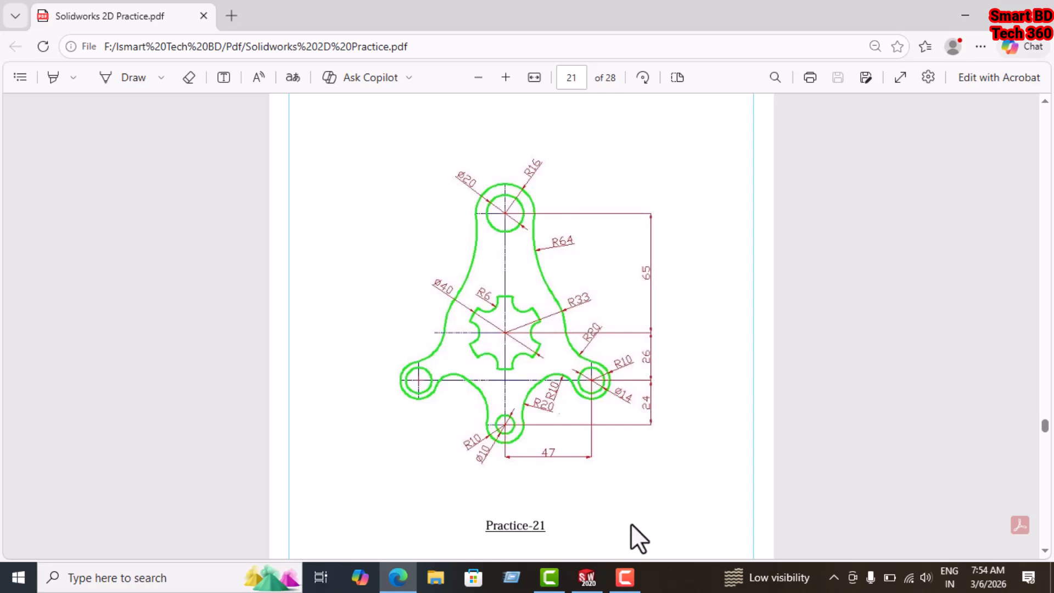
left_click(587, 577)
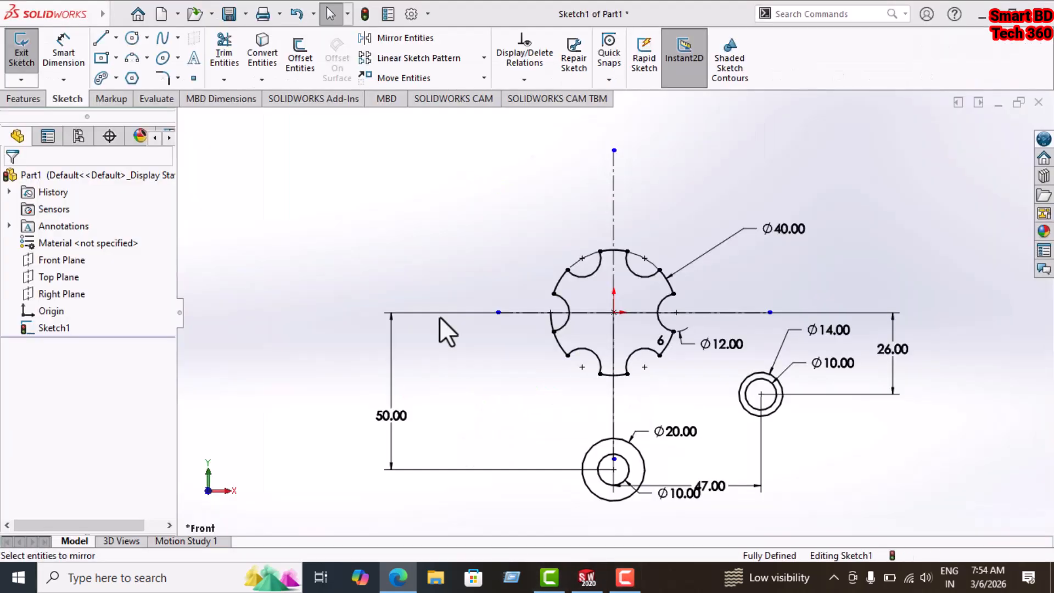
left_click(132, 38)
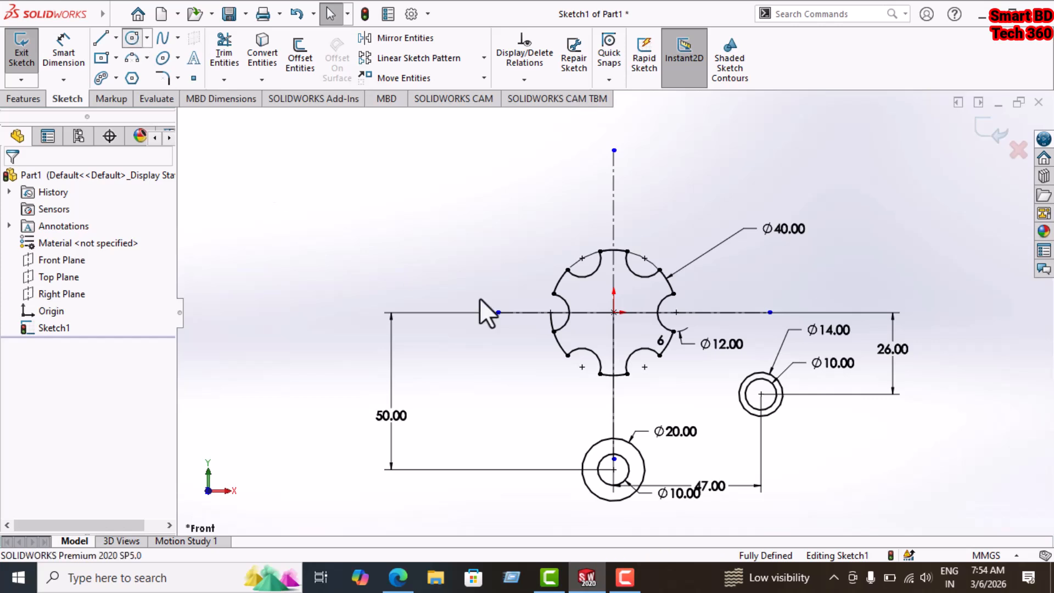
left_click(613, 312)
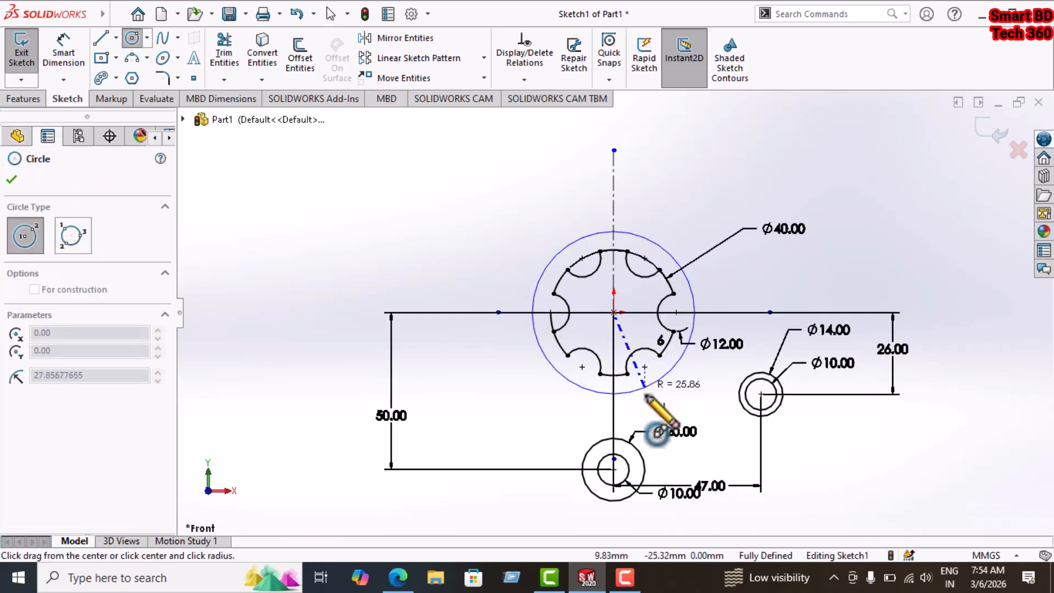
left_click(644, 416)
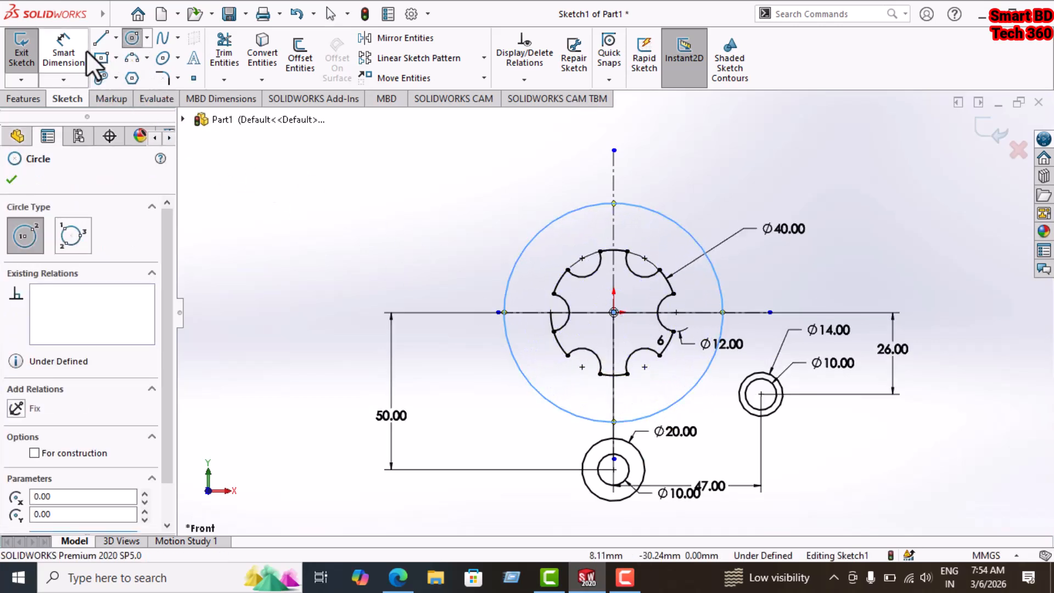
- Dimension the large circle around the notched central profile and set its diameter to 66 mm
left_click(69, 52)
left_click(685, 235)
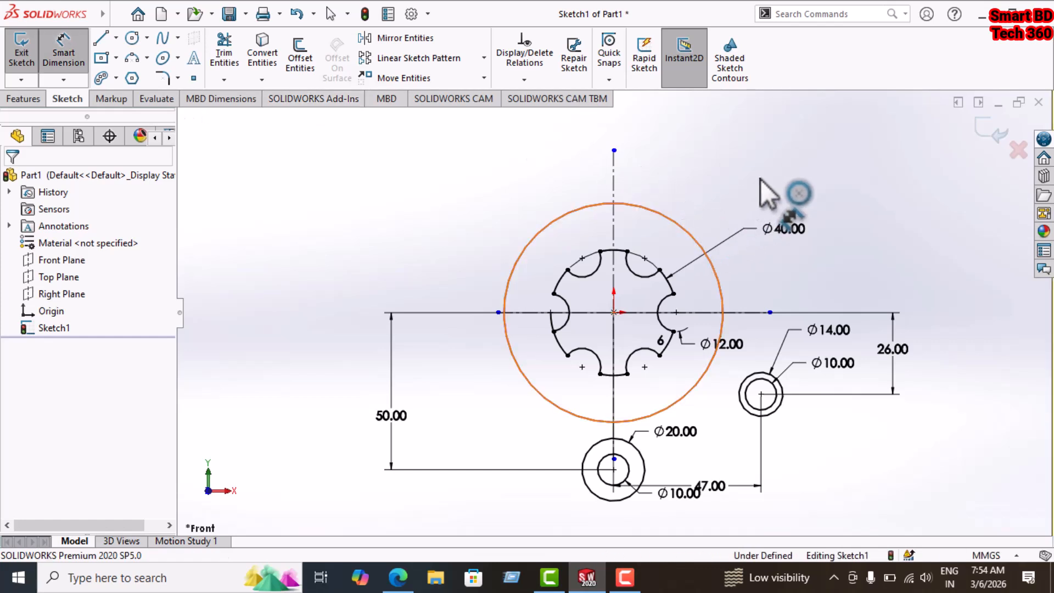
left_click(759, 179)
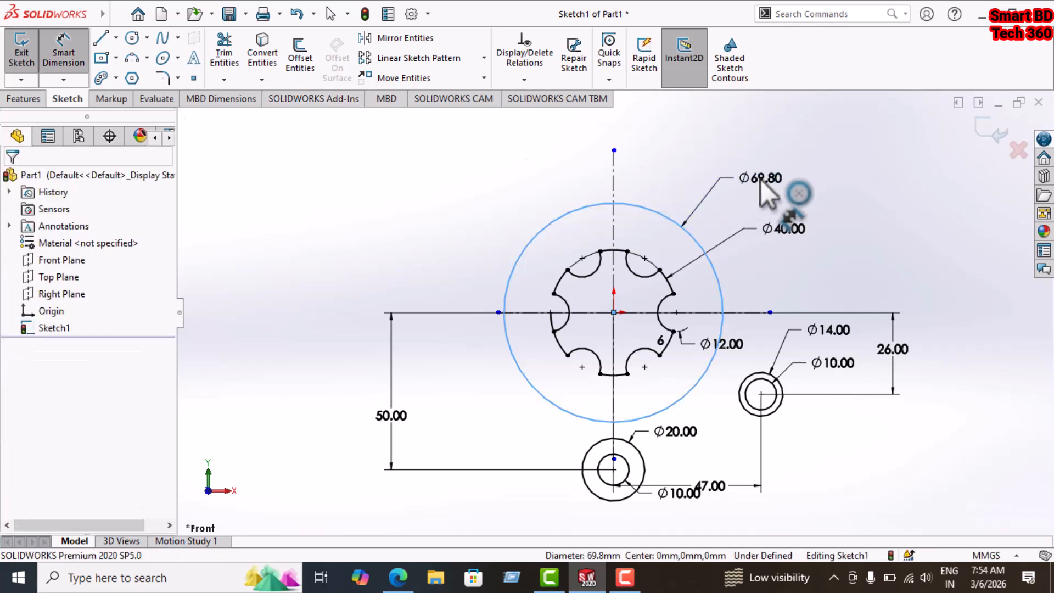
type("66")
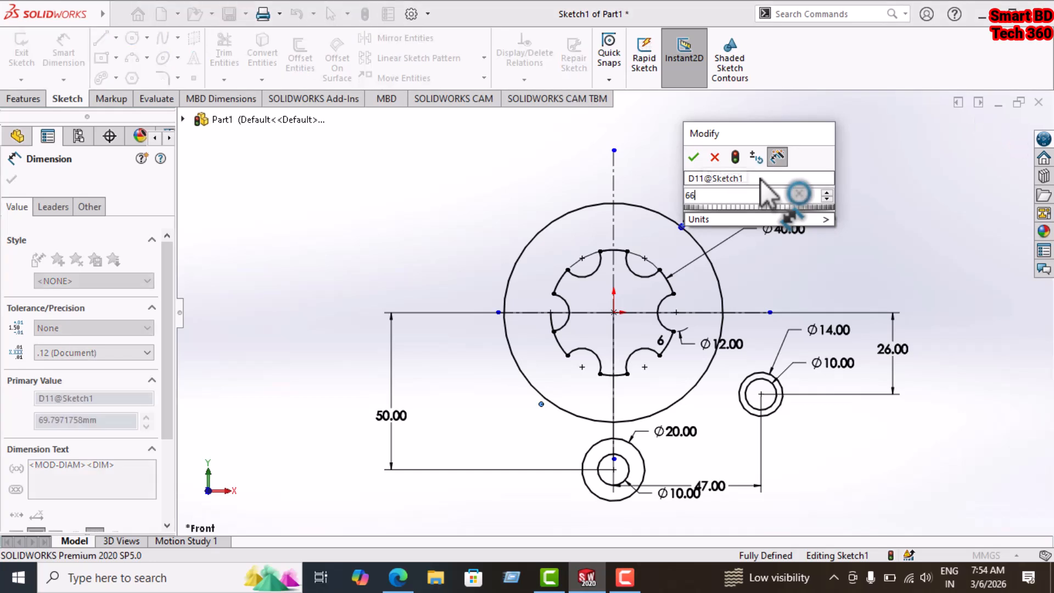
key("Return")
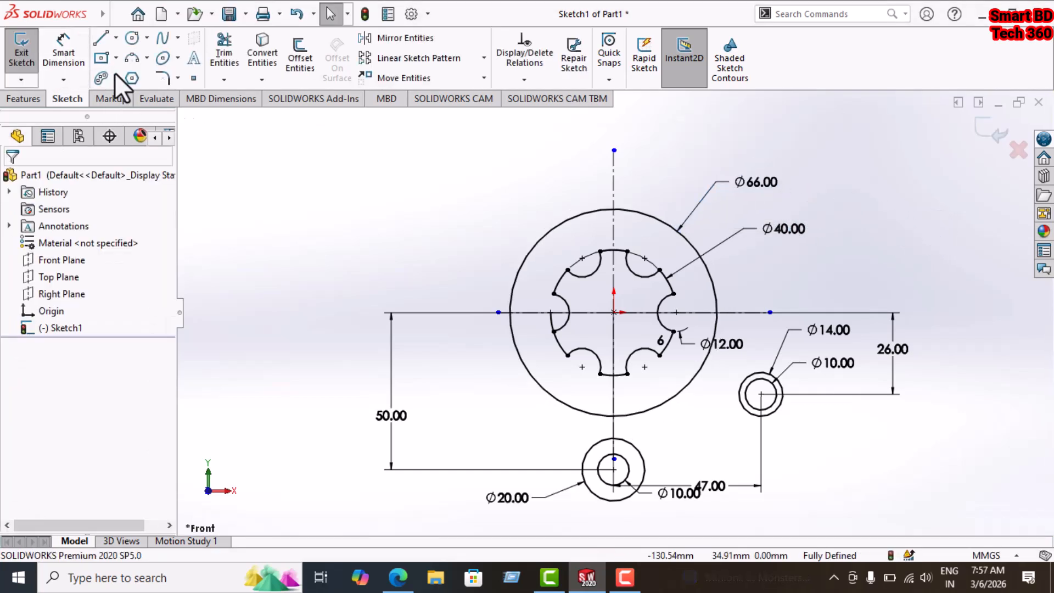
- Check the Practice-21 PDF in the browser, return to SOLIDWORKS and sketch a three-point arc of about 30.5 mm radius from the 20 mm circle to the 66 mm circle
left_click(398, 576)
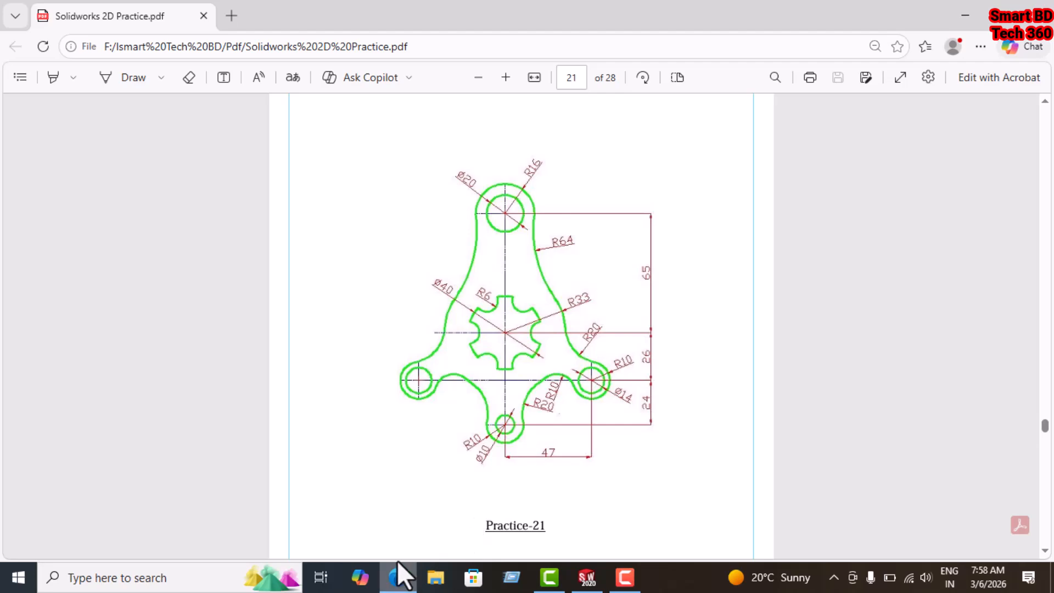
left_click(586, 577)
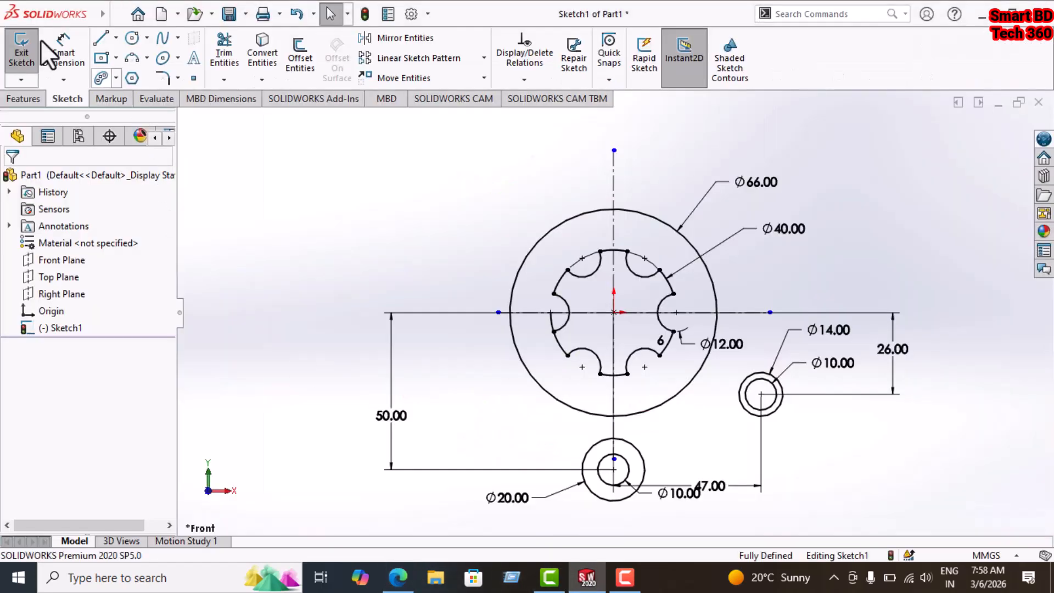
left_click(133, 60)
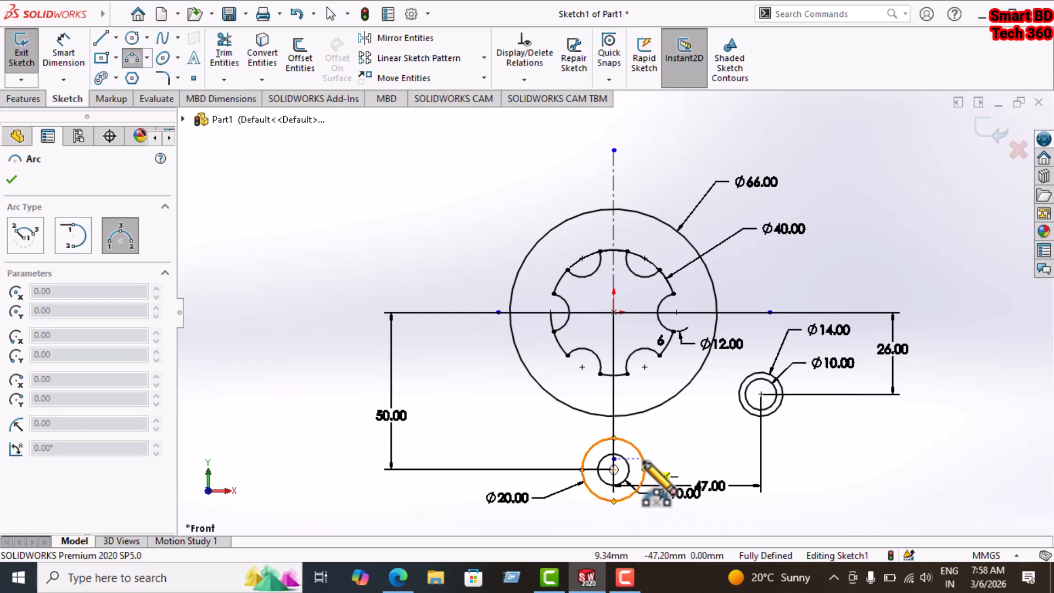
left_click(645, 470)
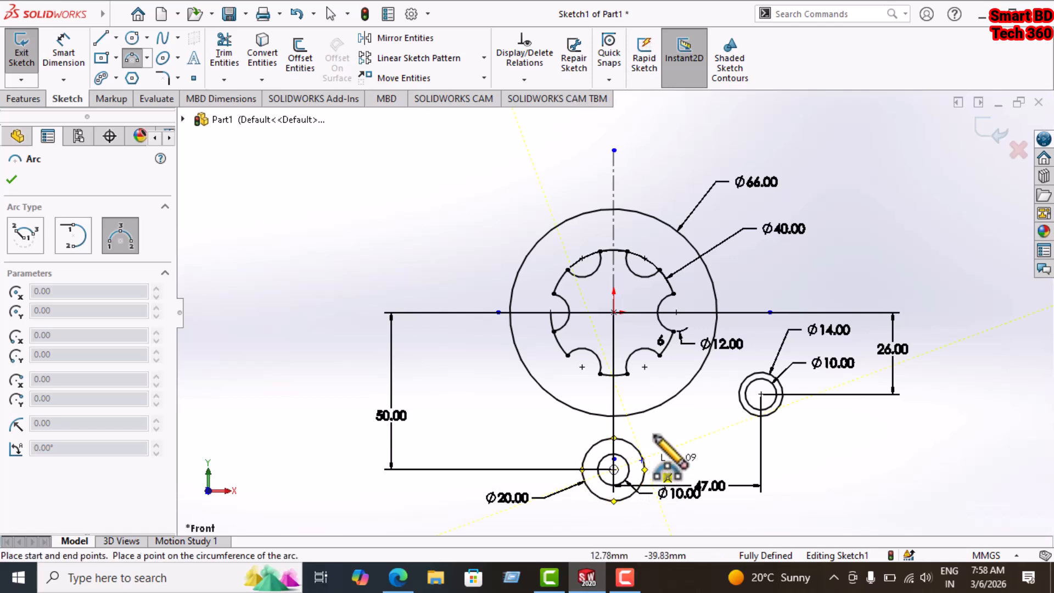
left_click(673, 397)
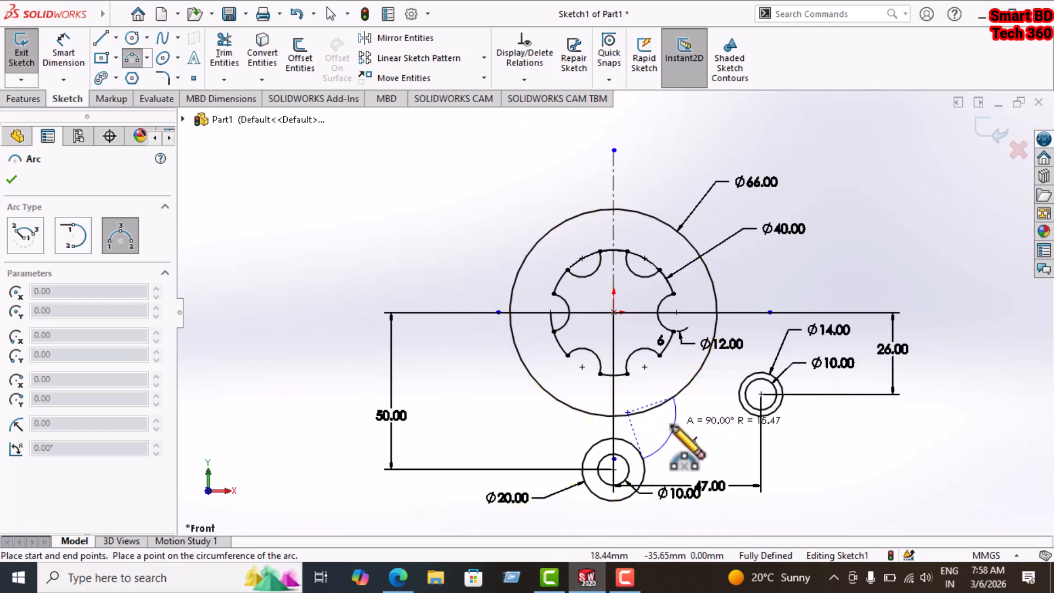
left_click(650, 433)
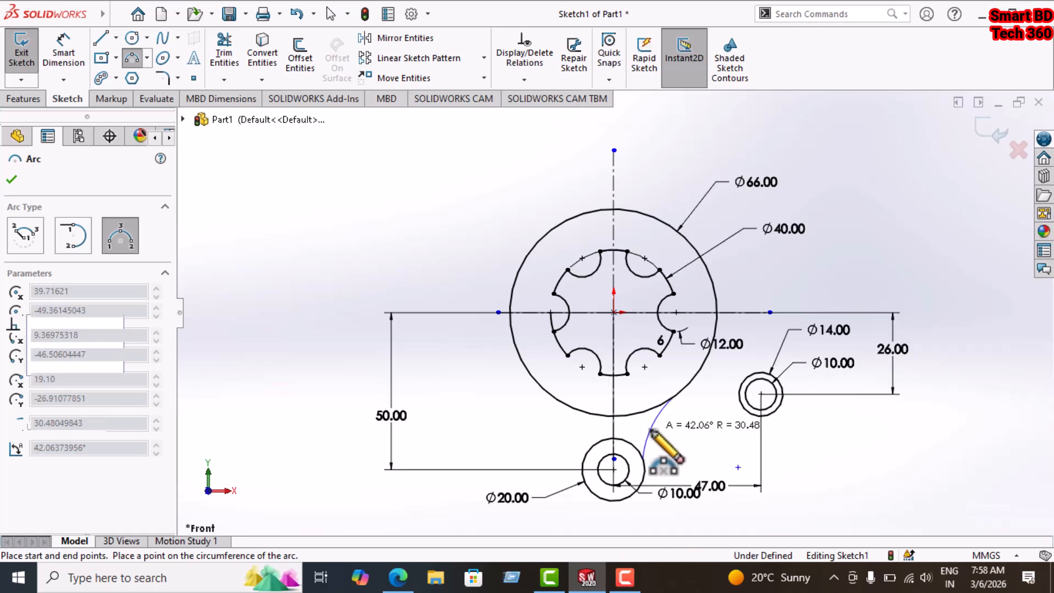
- Dimension the arc joining the 20 mm circle to the 66 mm circle and set its radius to 20 mm
left_click(74, 60)
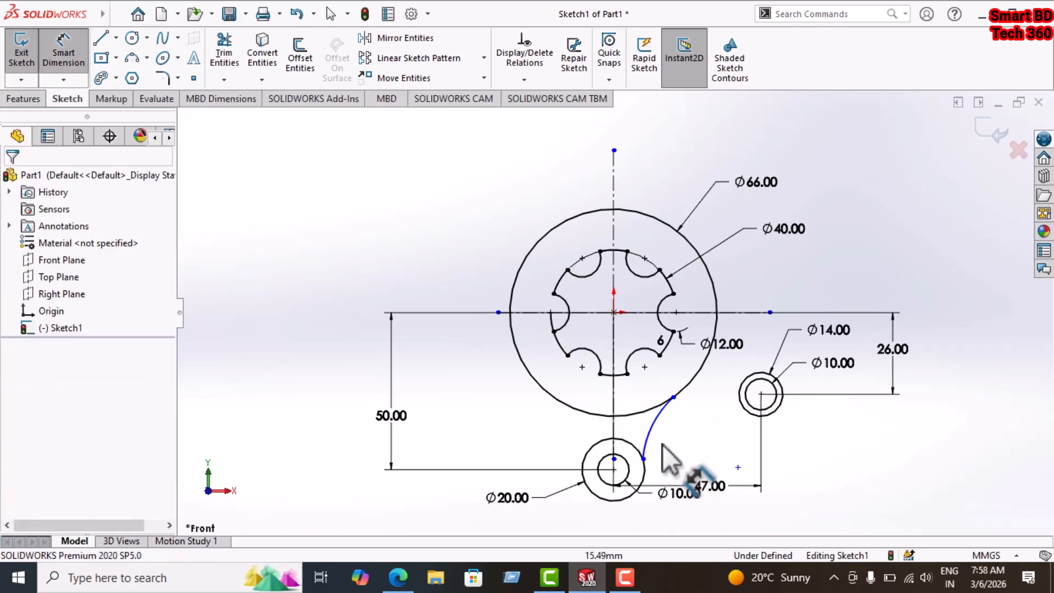
left_click(653, 426)
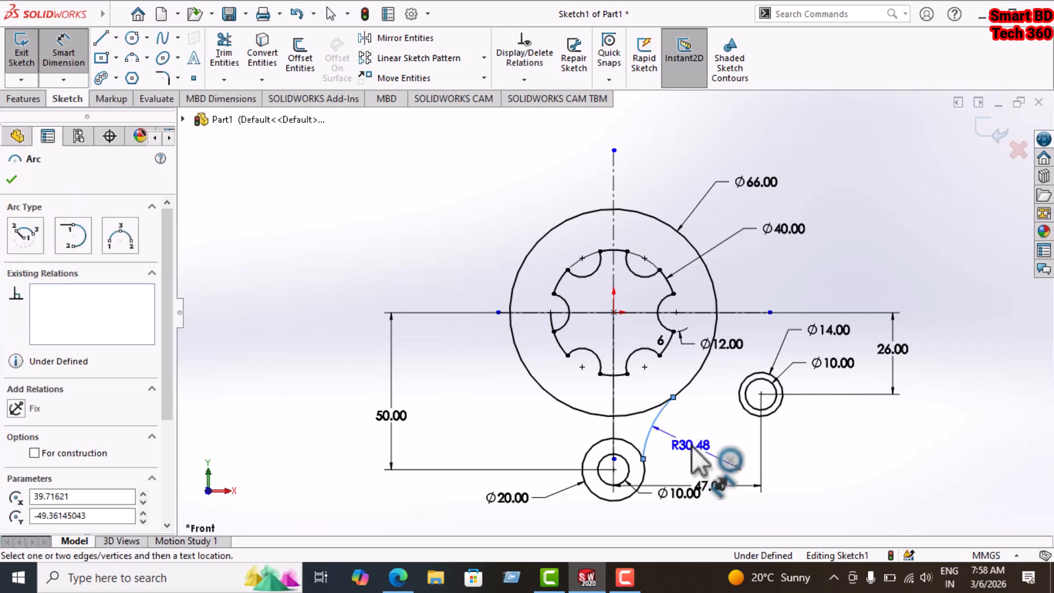
left_click(681, 447)
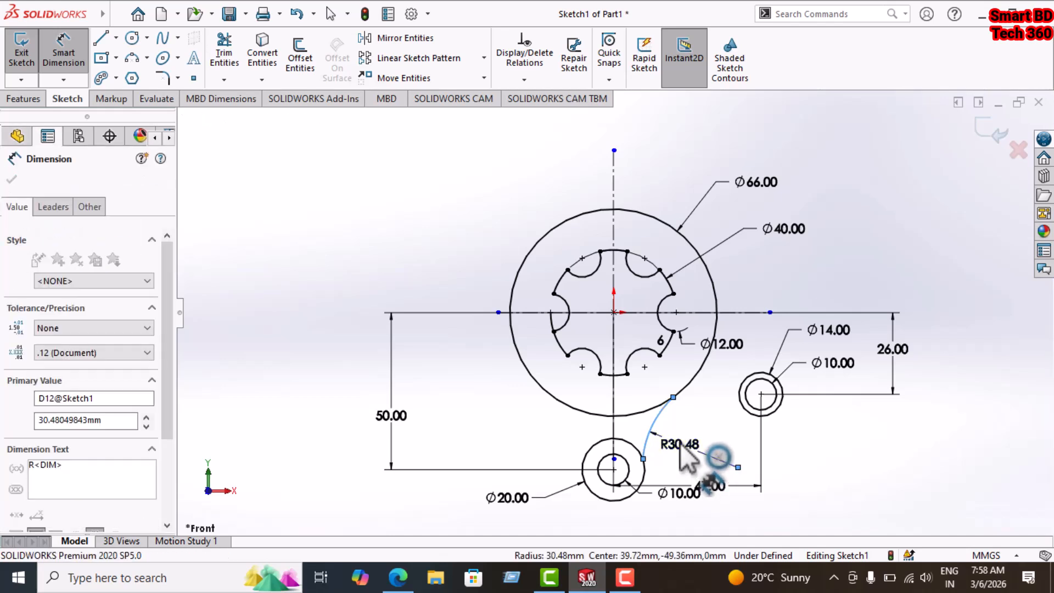
type("20")
key("Return")
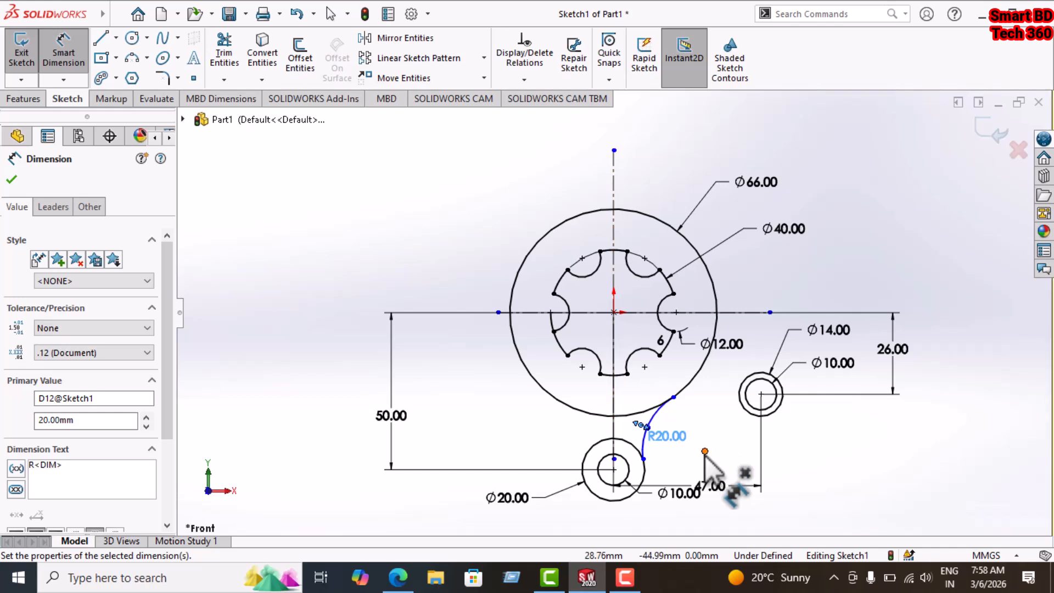
key("Escape")
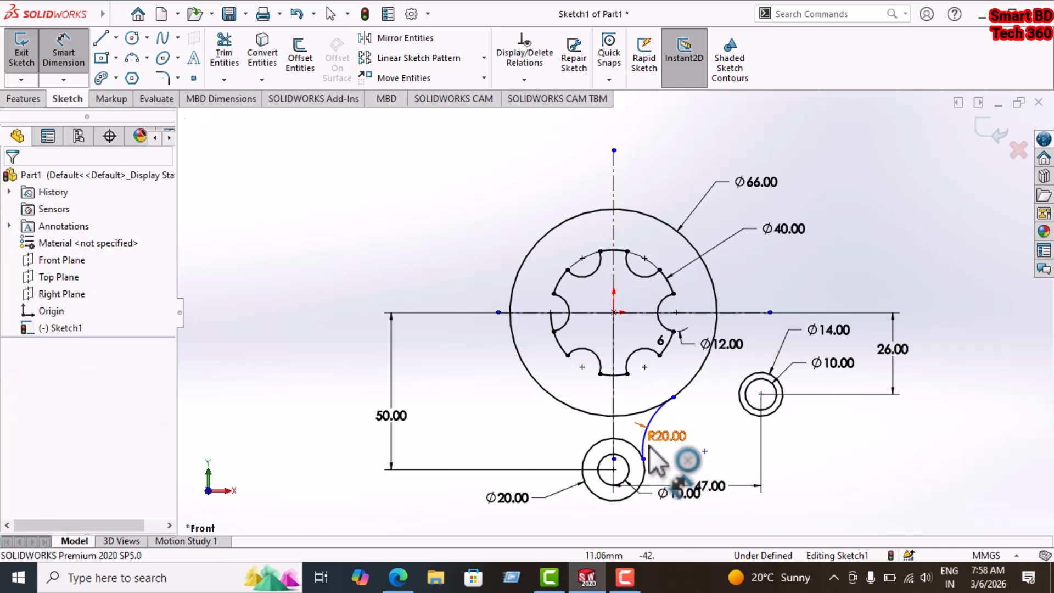
key("Escape")
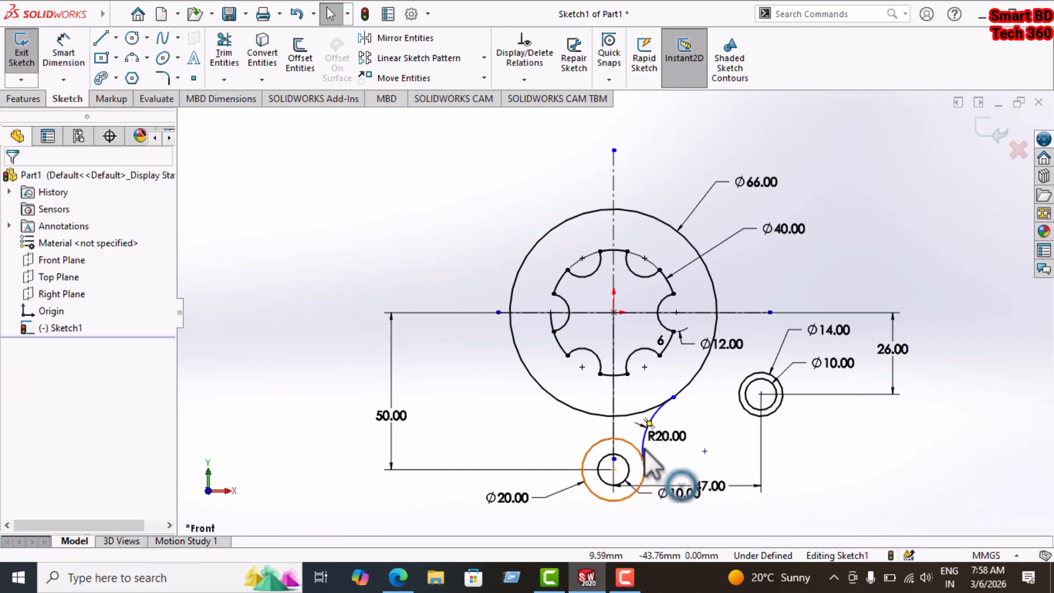
- Move the R20 dimension text to the inner side of the arc, clear of the space between the lower circles
left_click(648, 442)
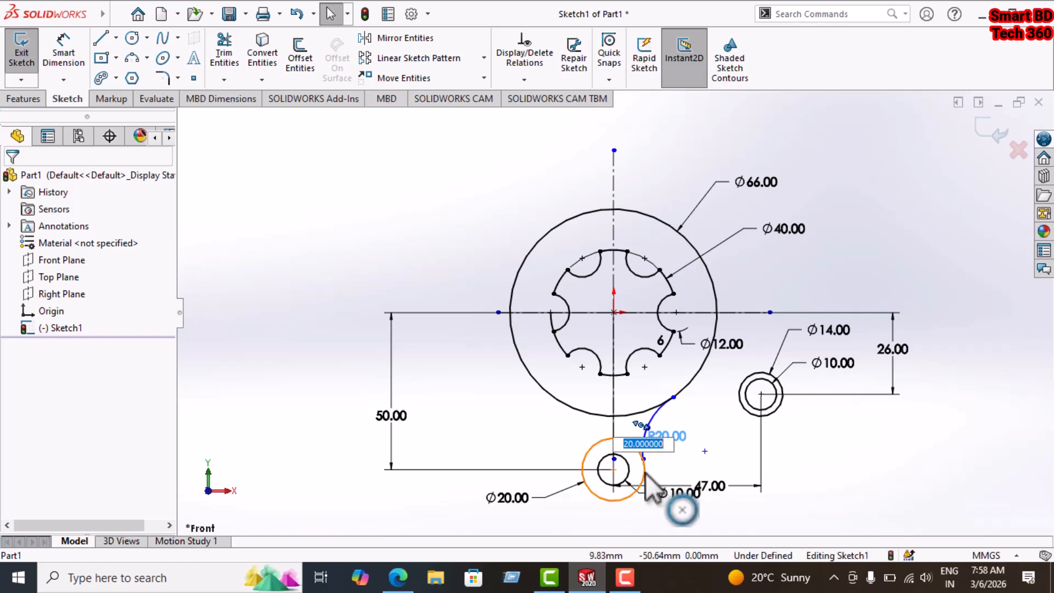
left_click(645, 472)
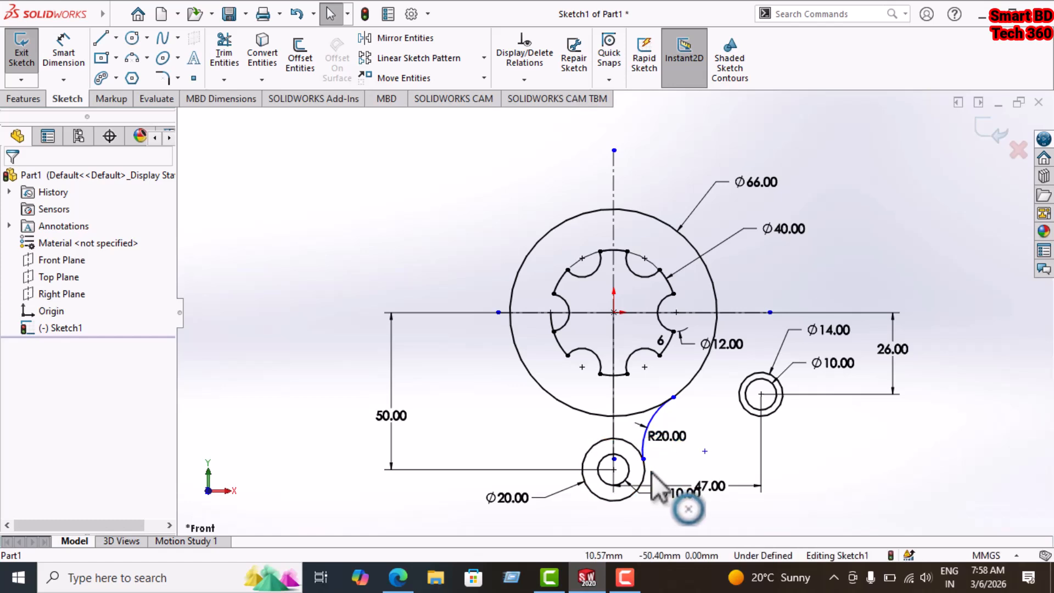
left_click(646, 442)
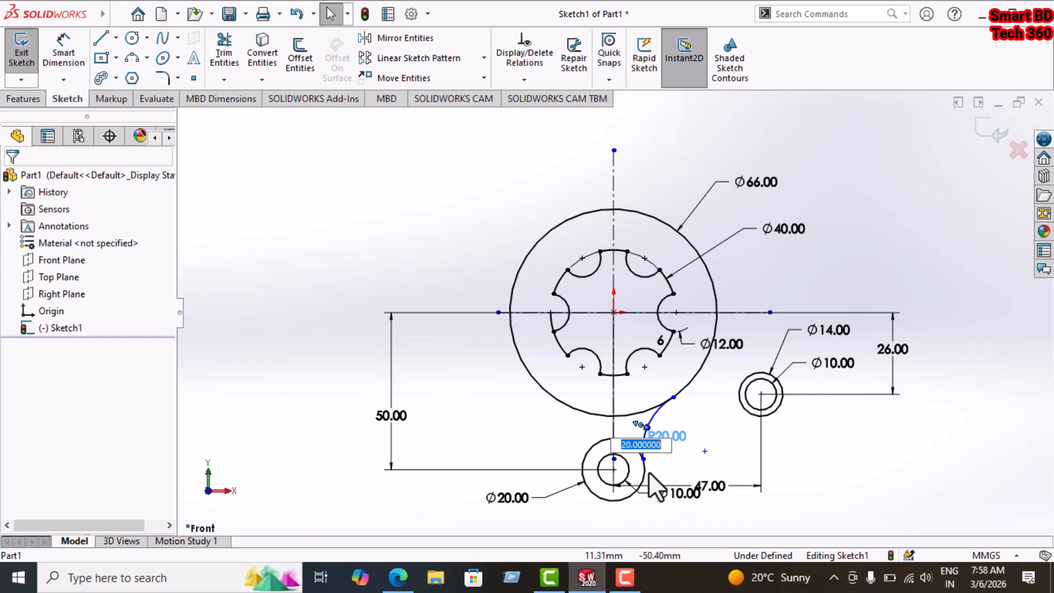
left_click(662, 466)
left_click_drag(661, 436, 568, 423)
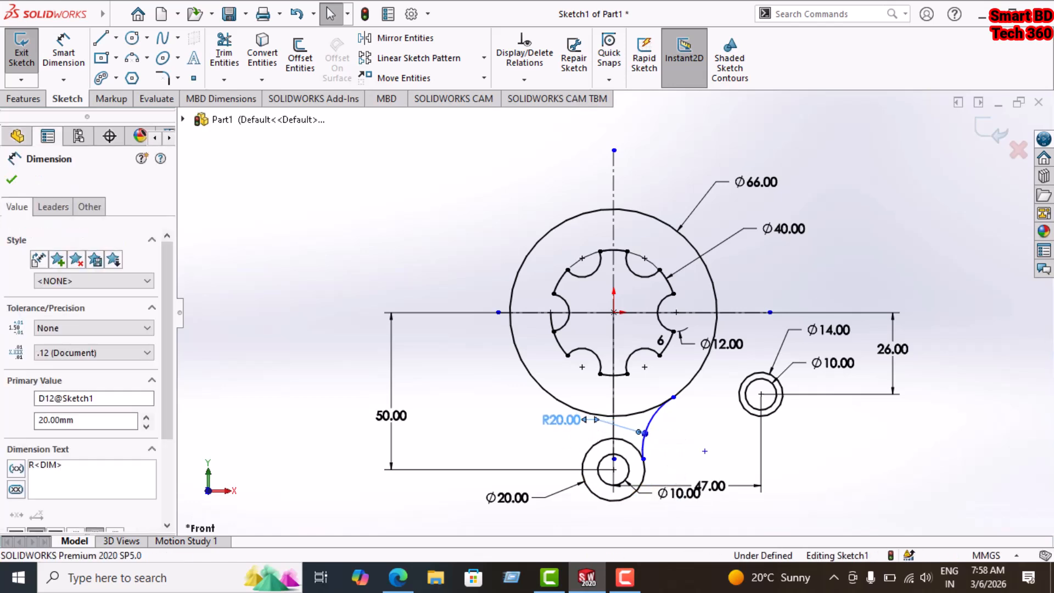
left_click(658, 447)
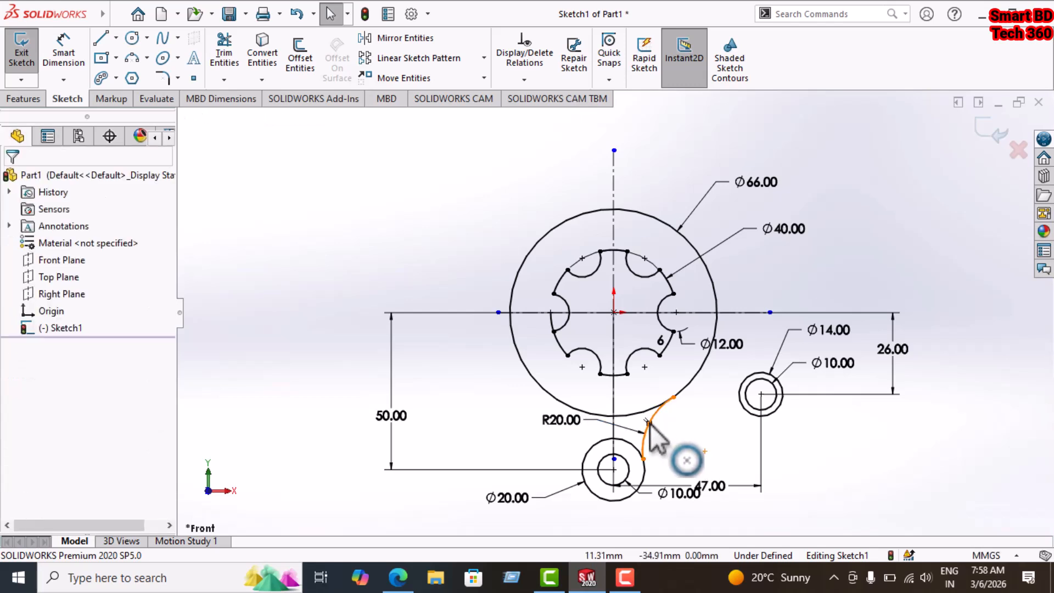
- Make the R20 arc tangent to both the 20 mm circle and the 66 mm circle
left_click(657, 415)
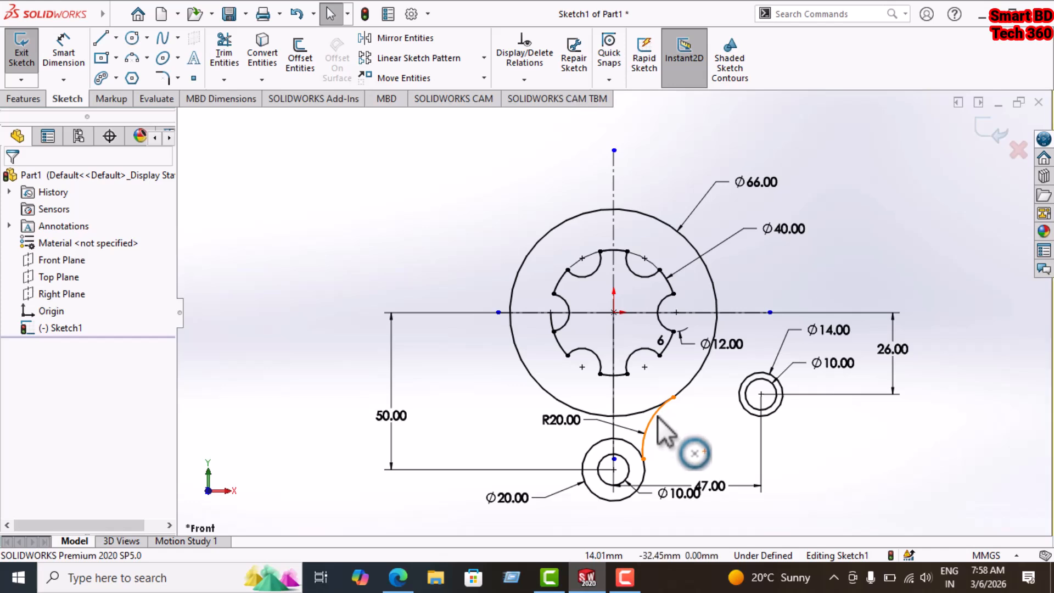
left_click(646, 478, "ctrl")
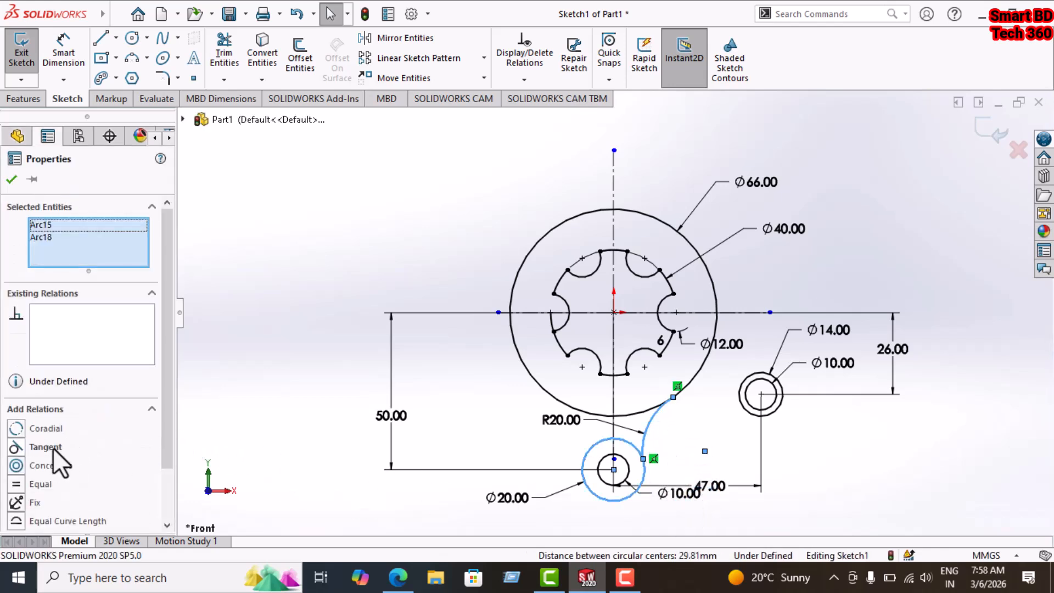
left_click(46, 447)
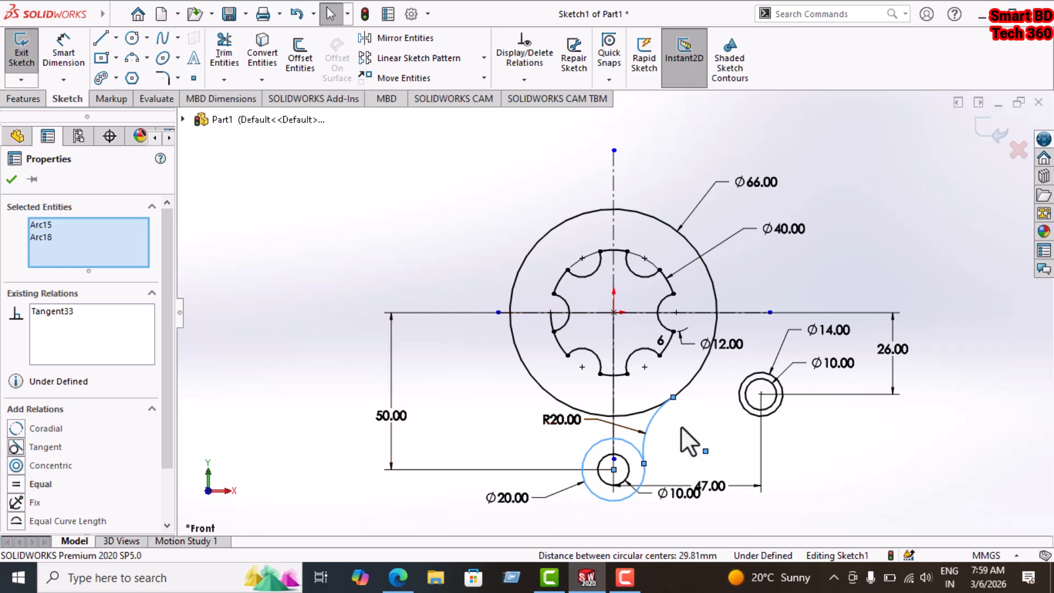
left_click(689, 442)
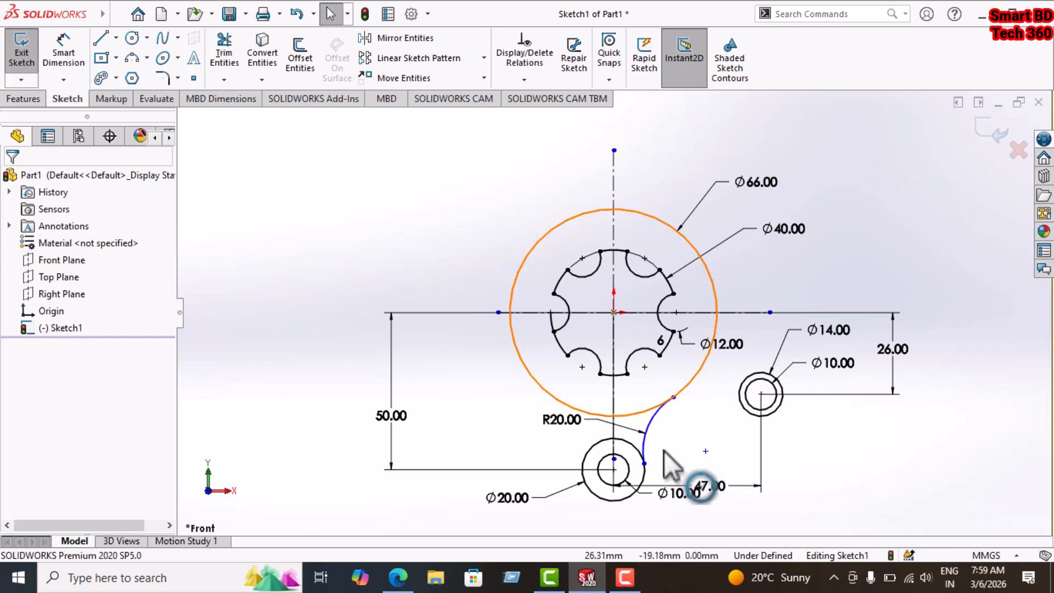
left_click(656, 422)
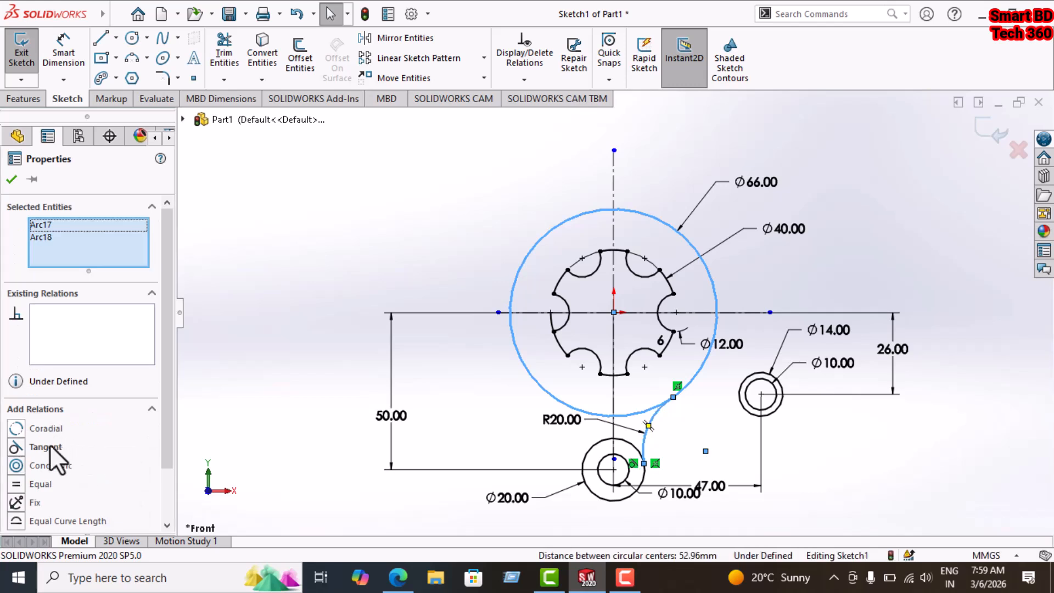
left_click(52, 449)
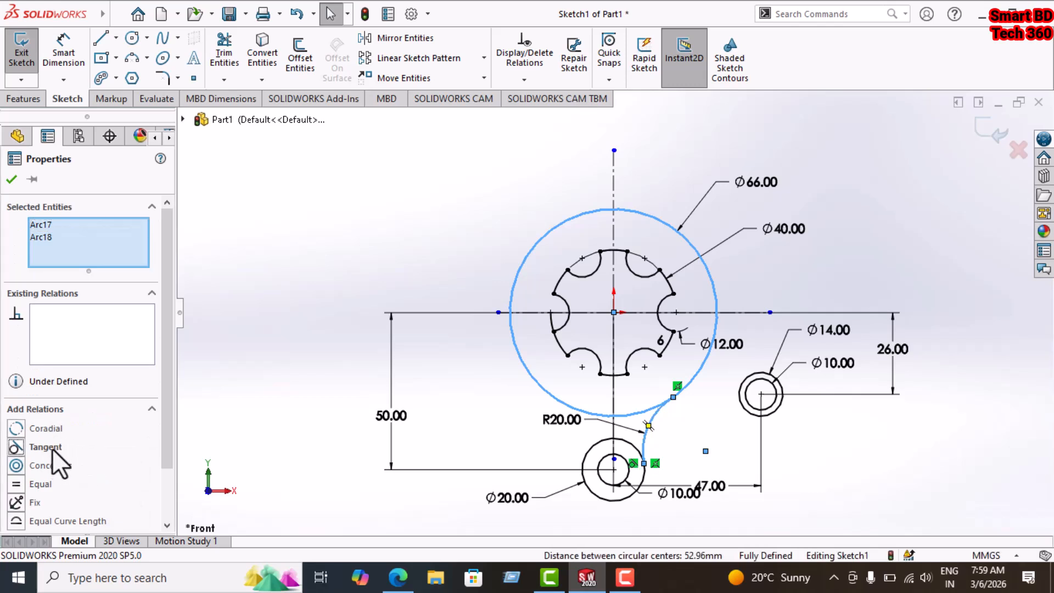
left_click(852, 461)
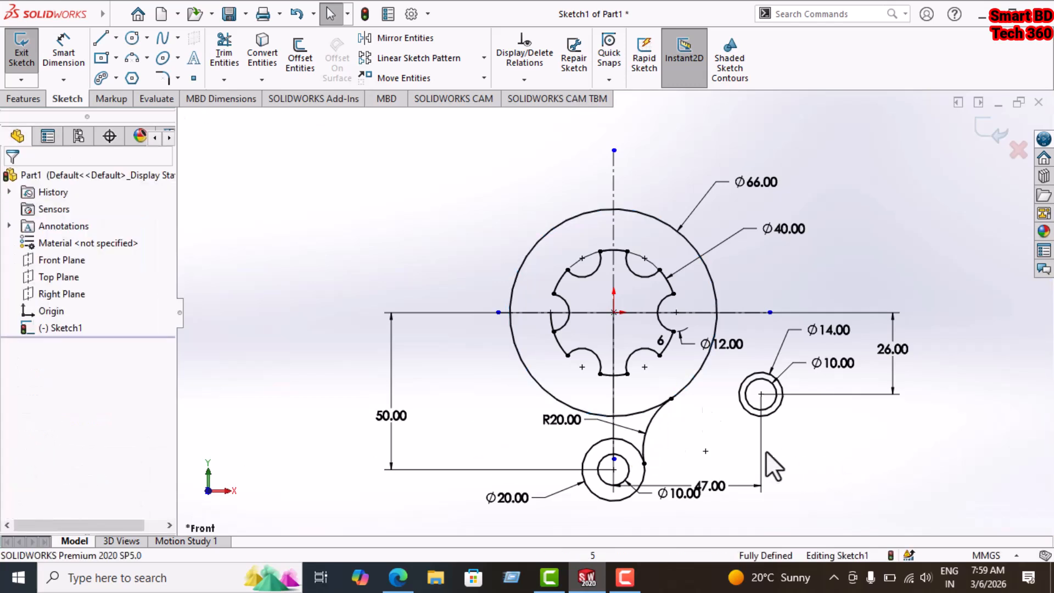
- Sketch a three-point arc of about 12.2 mm radius from the 14 mm circle to the 66 mm circle, bulging upward
left_click(127, 61)
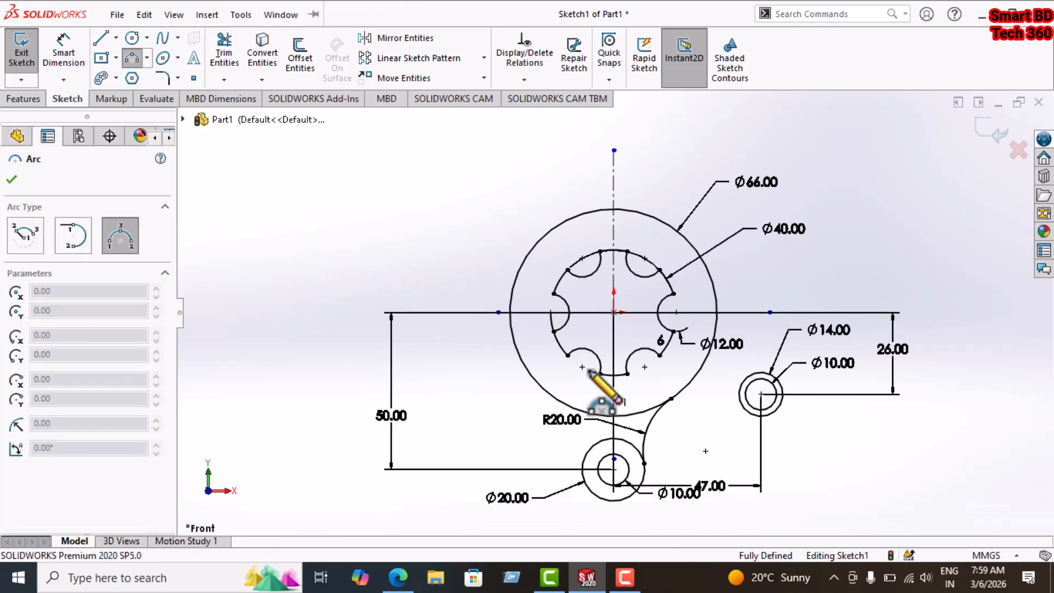
left_click(741, 401)
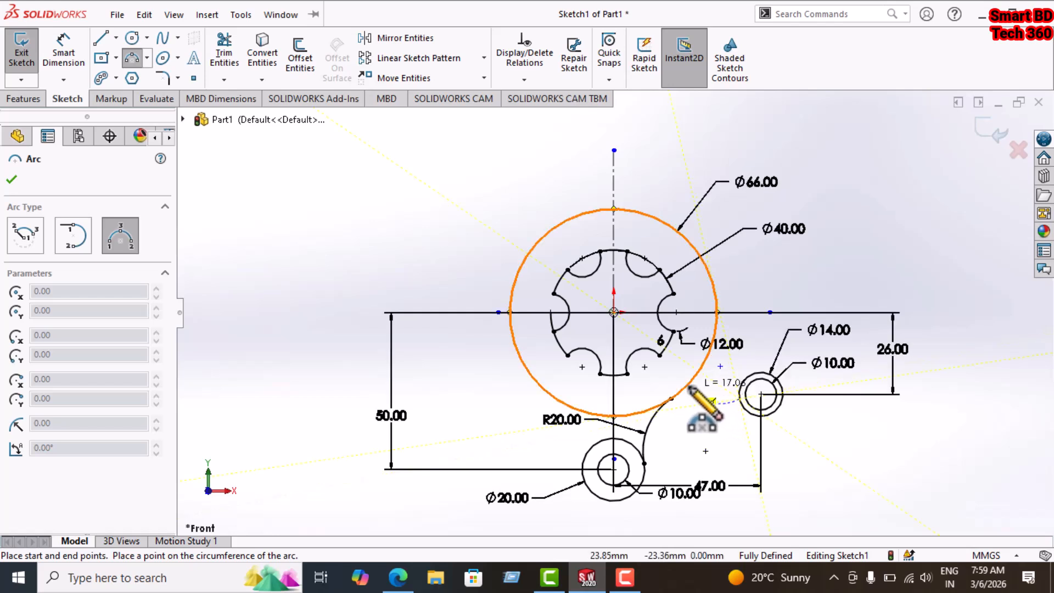
left_click(688, 387)
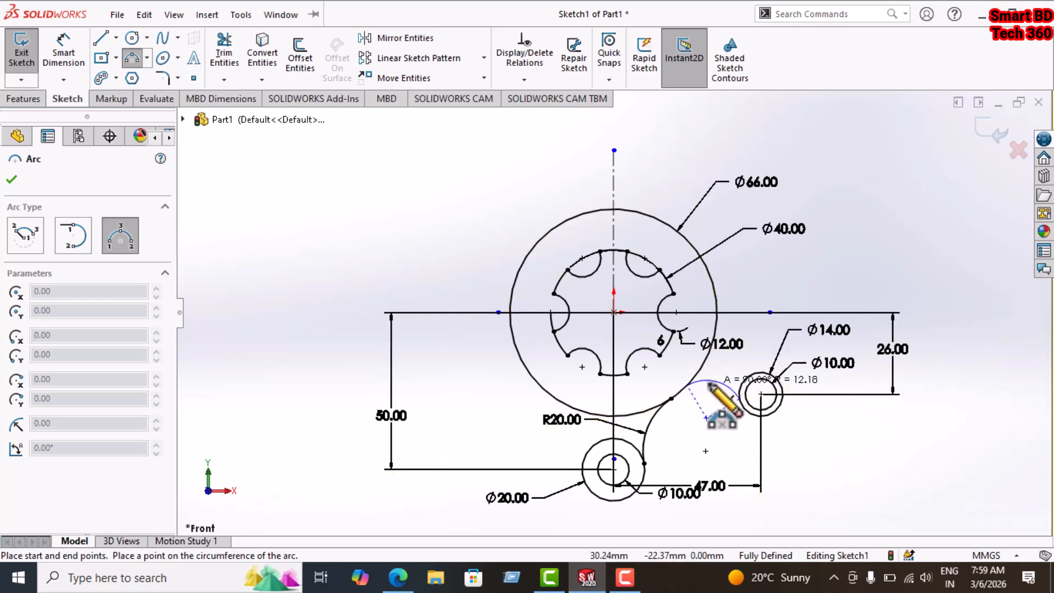
left_click(709, 384)
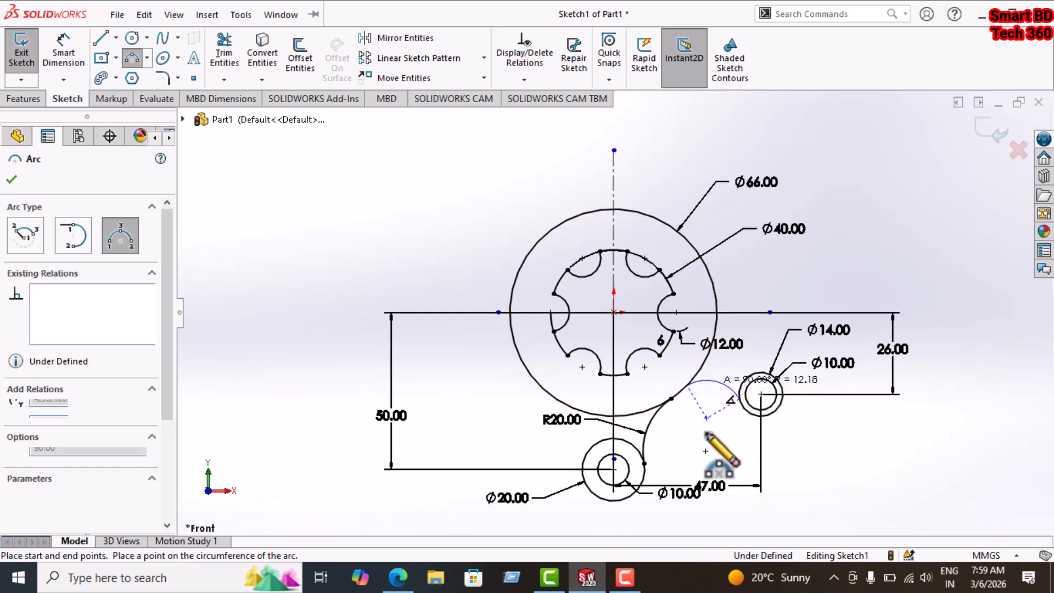
- Dimension the arc between the 14 mm circle and the 66 mm circle, setting its radius to 10 mm
left_click(73, 63)
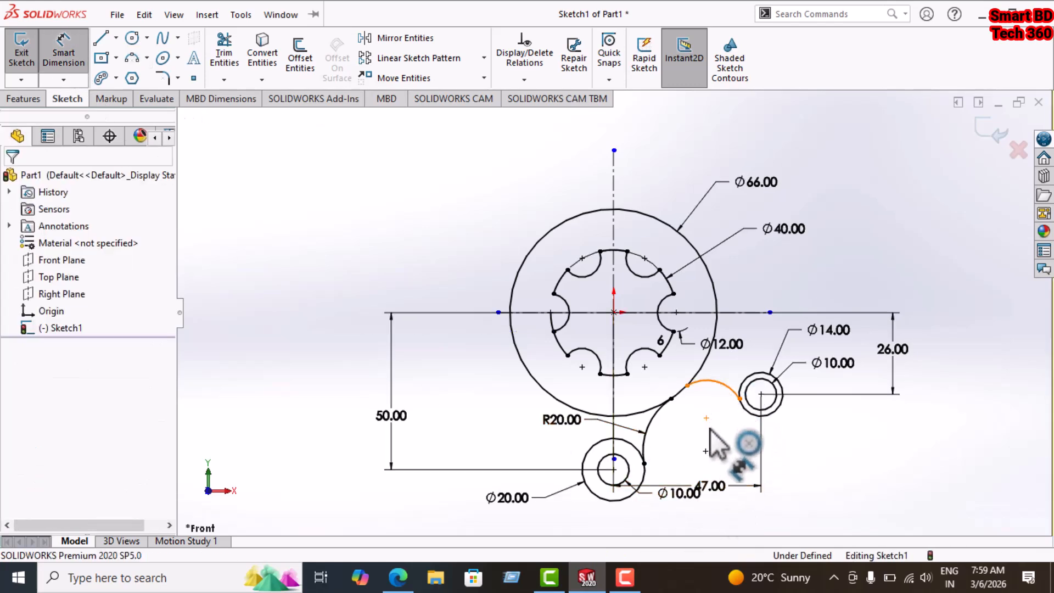
left_click(714, 383)
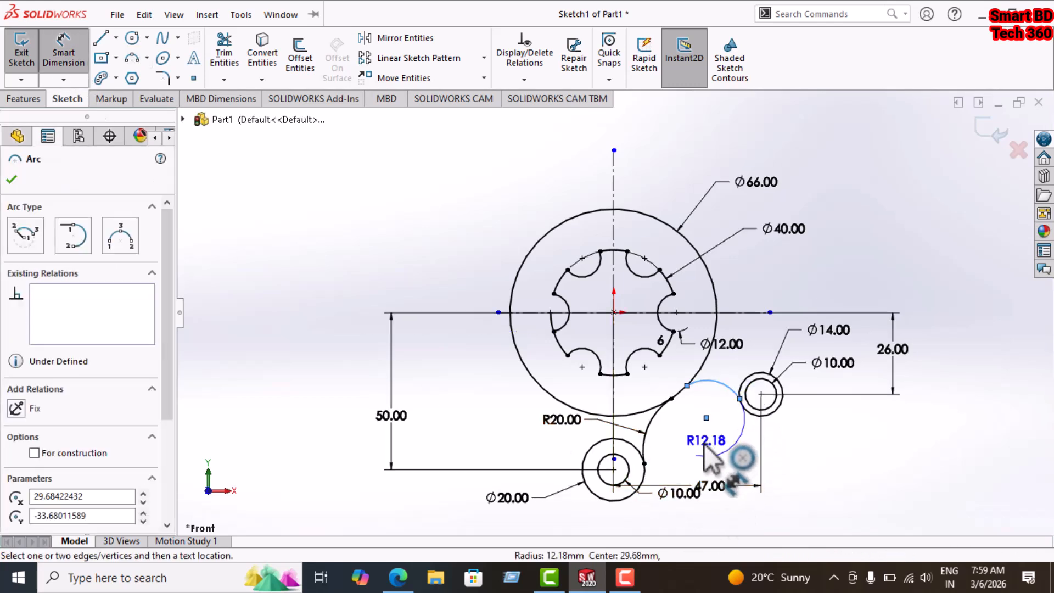
left_click(676, 454)
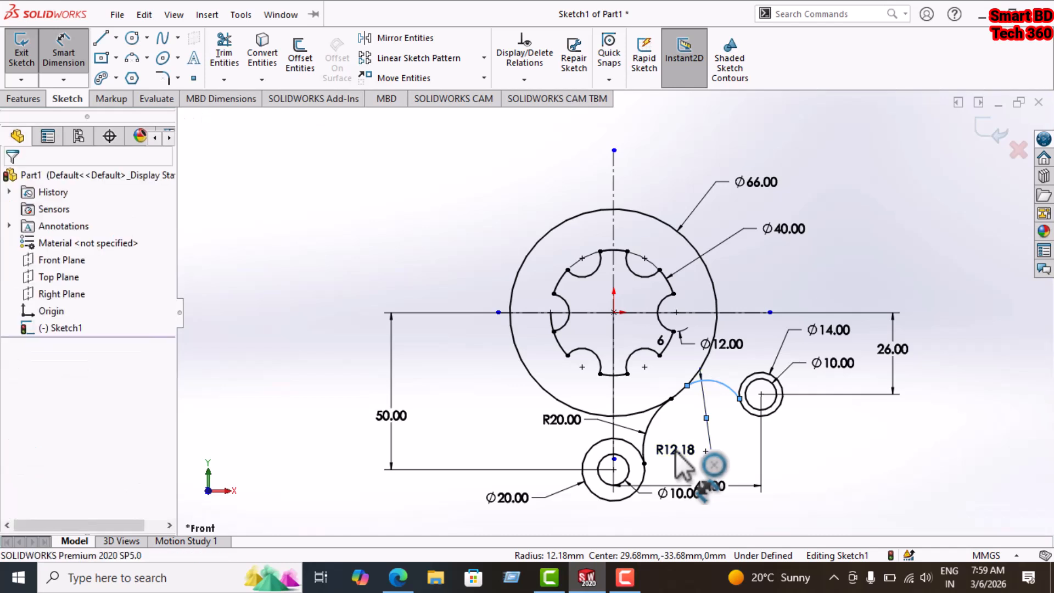
type("10")
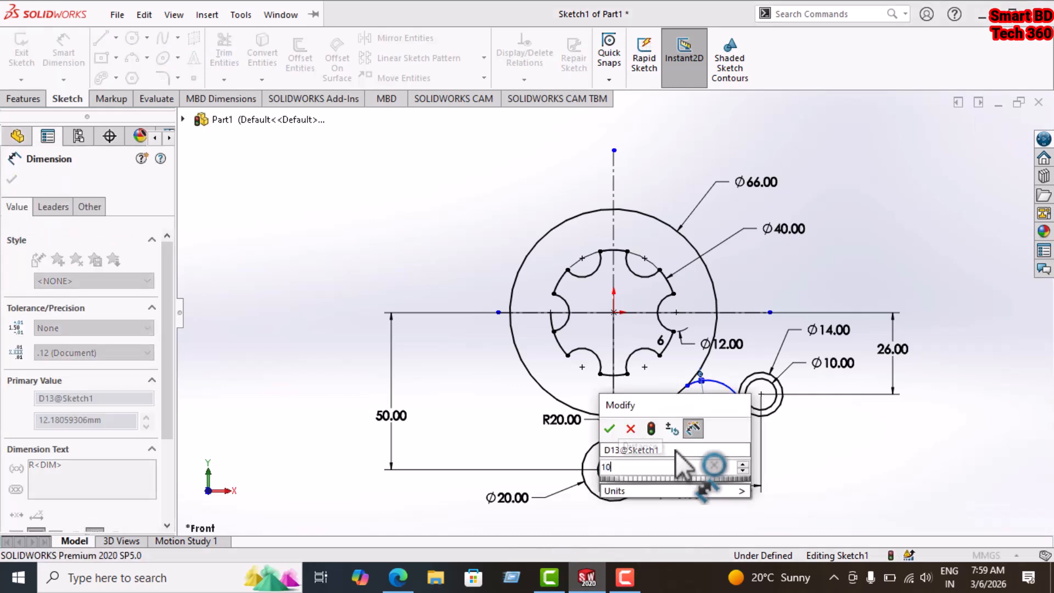
key("Return")
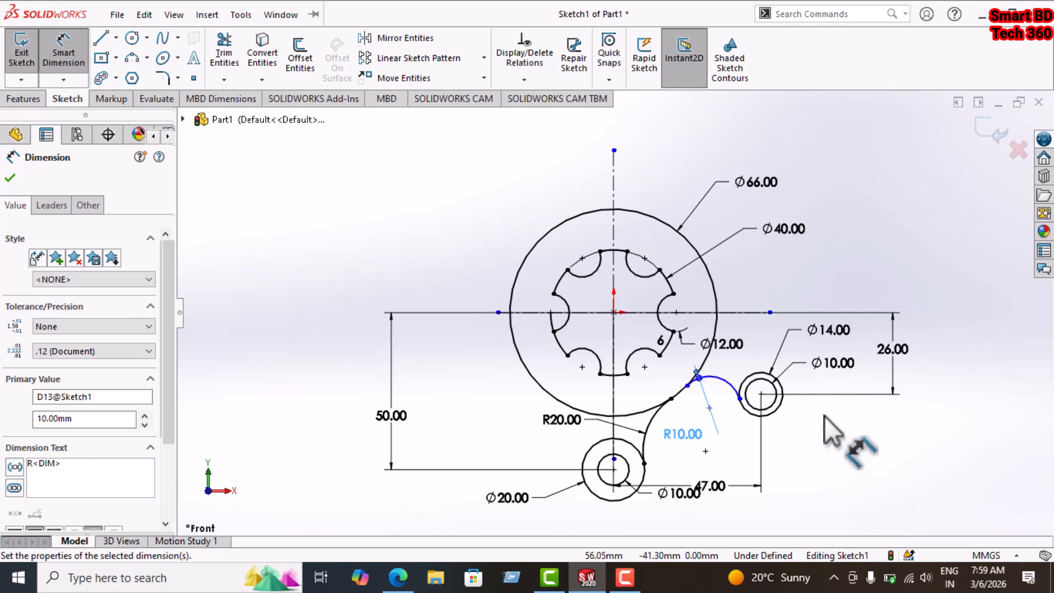
key("Escape")
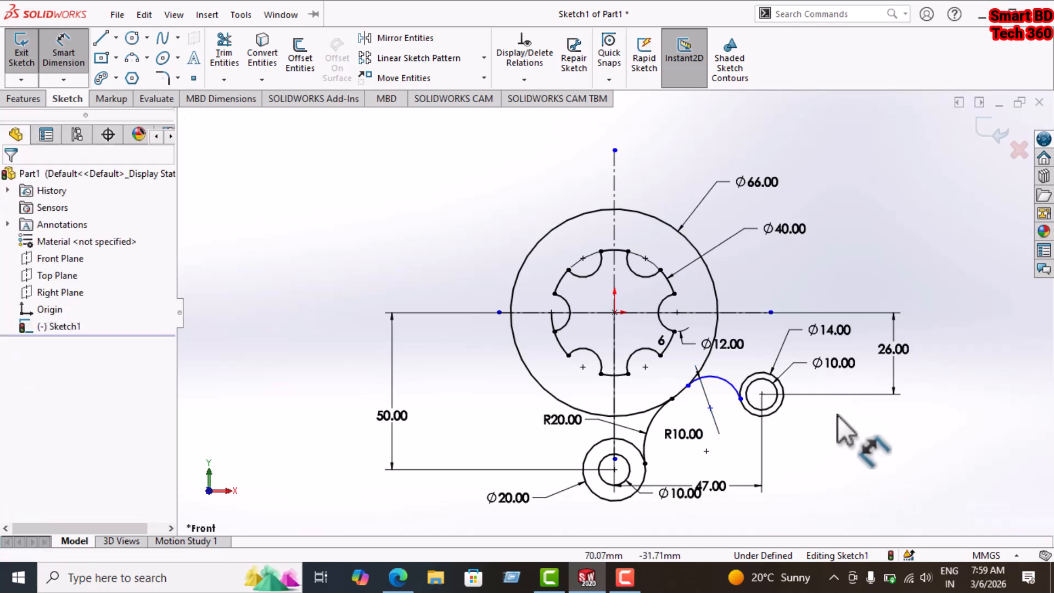
key("Escape")
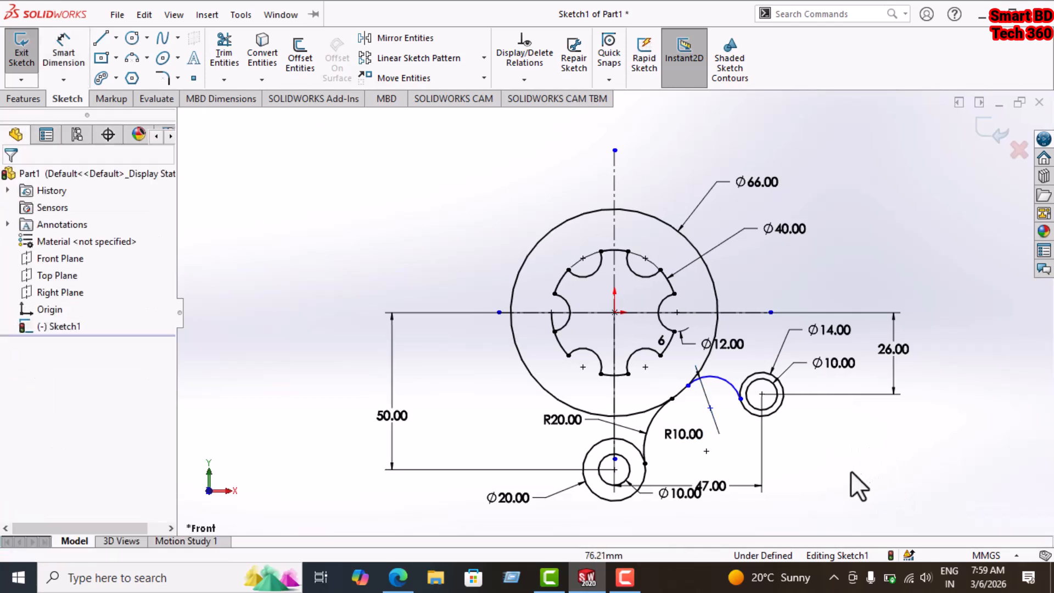
left_click(693, 391)
left_click(711, 380)
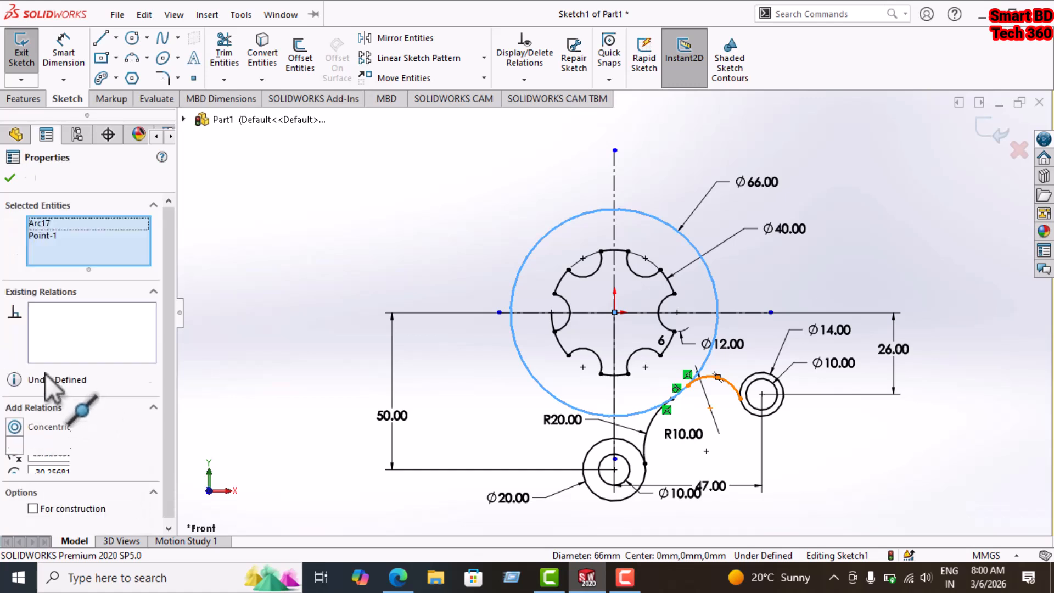
left_click(60, 448)
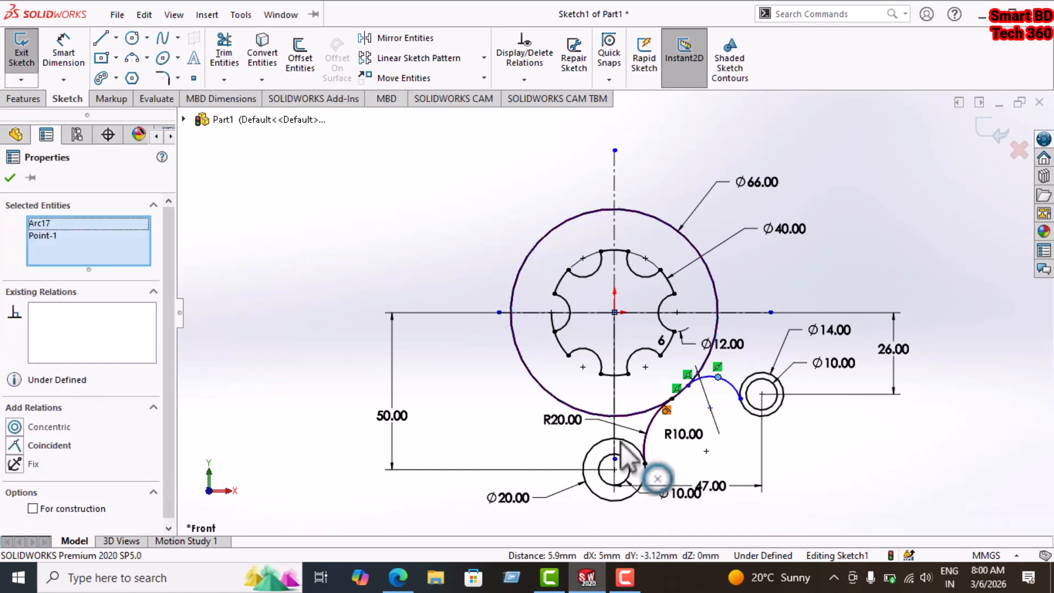
left_click(726, 441)
left_click(741, 415)
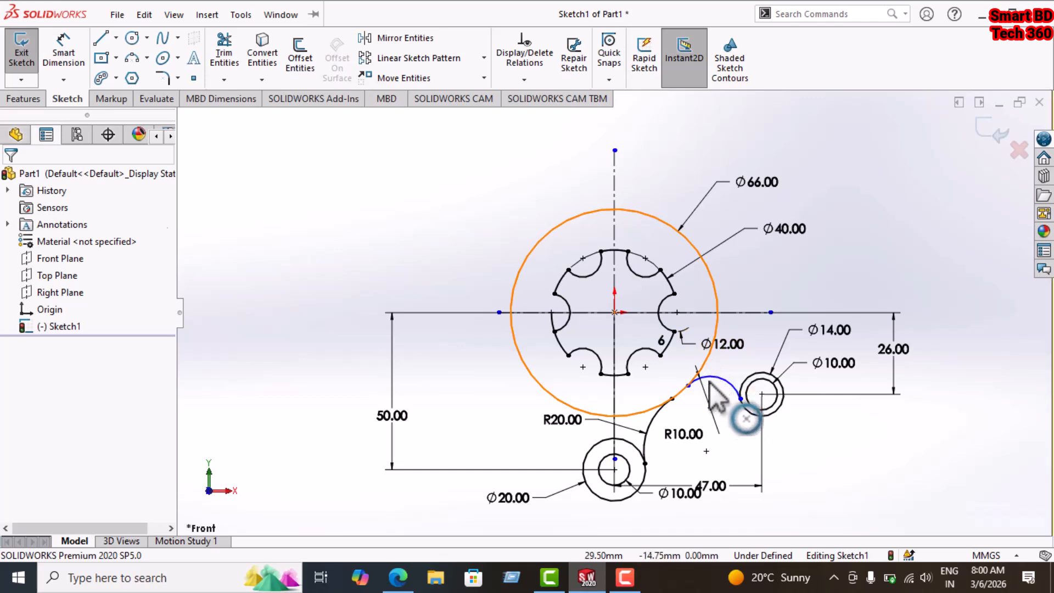
- Make the R10 arc tangent to both the 66 mm circle and the 14 mm circle
left_click(709, 383)
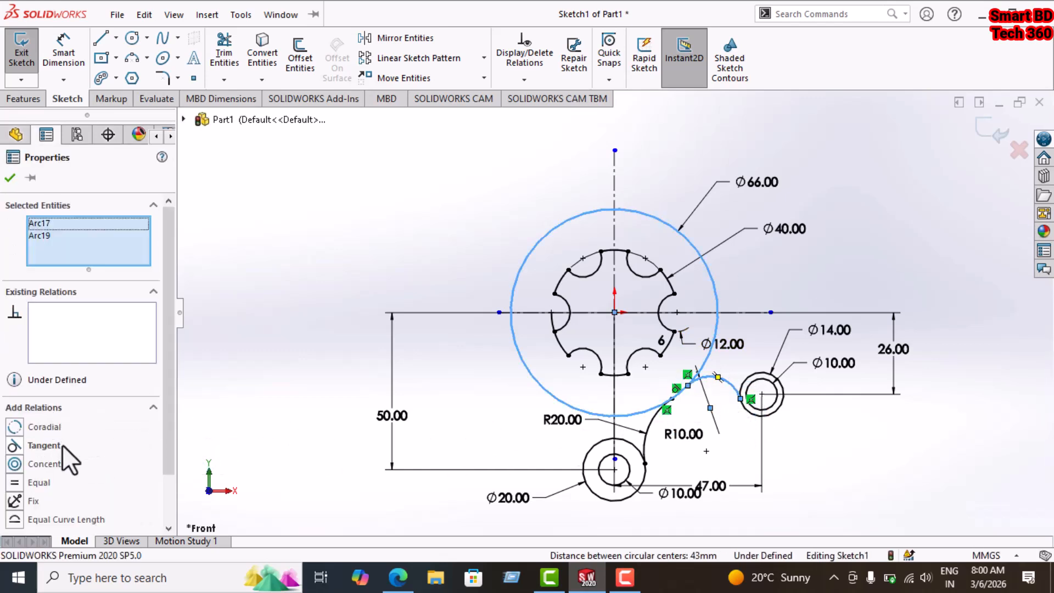
left_click(57, 444)
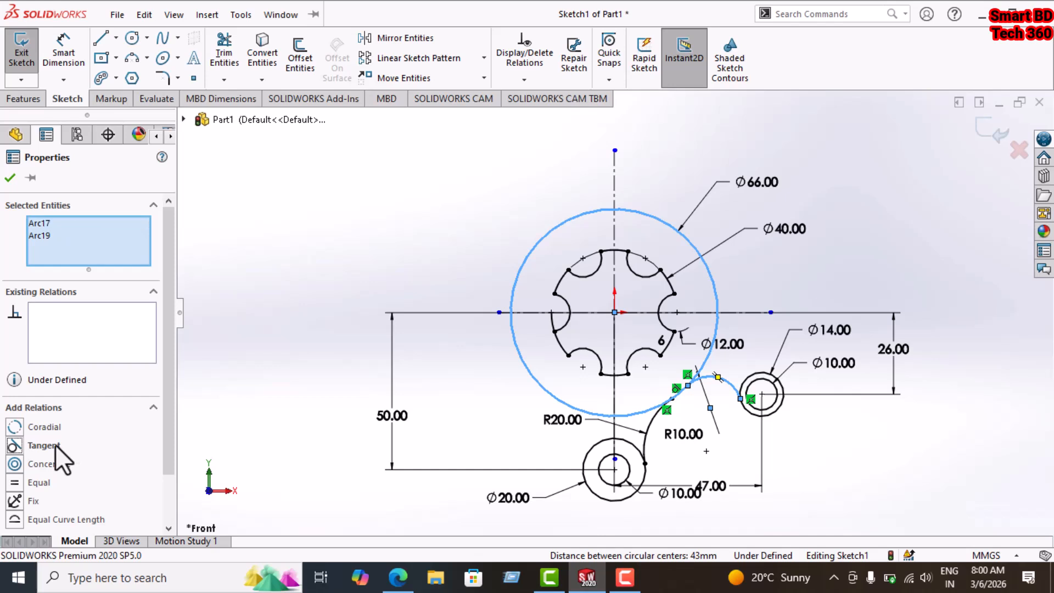
left_click(785, 449)
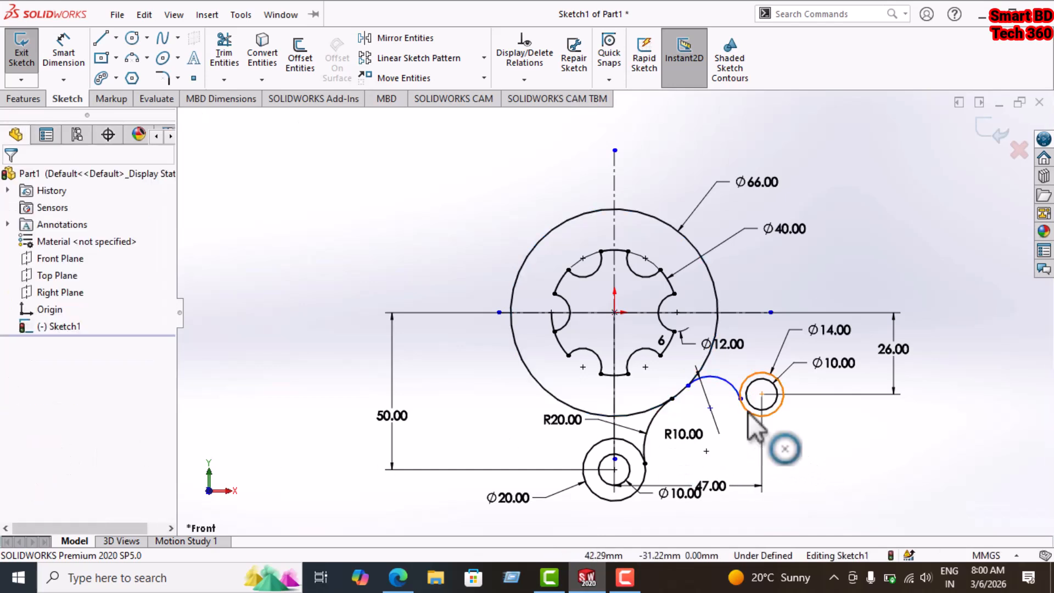
left_click(715, 382)
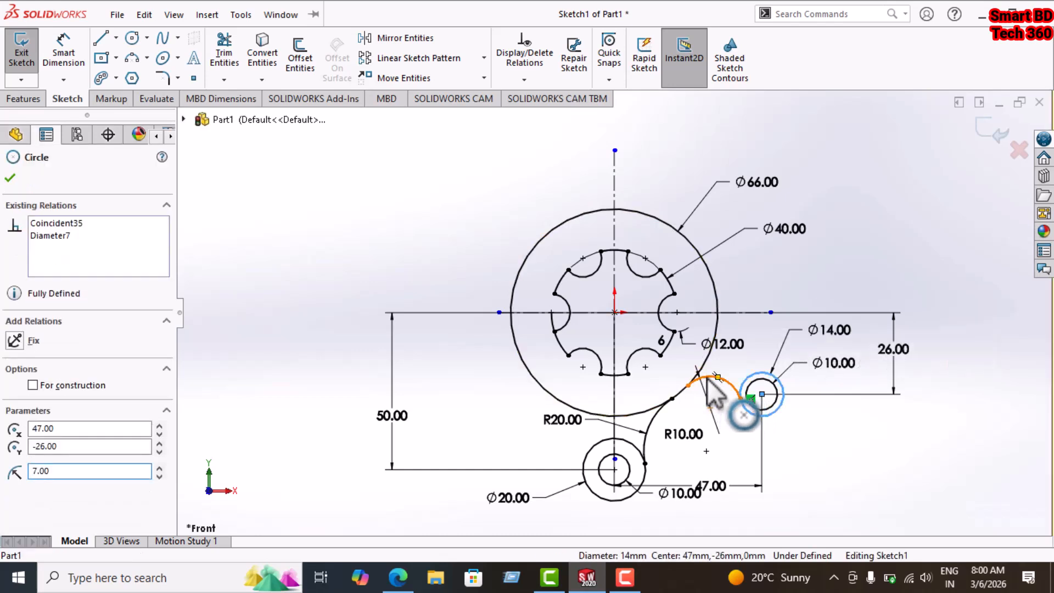
left_click(707, 378)
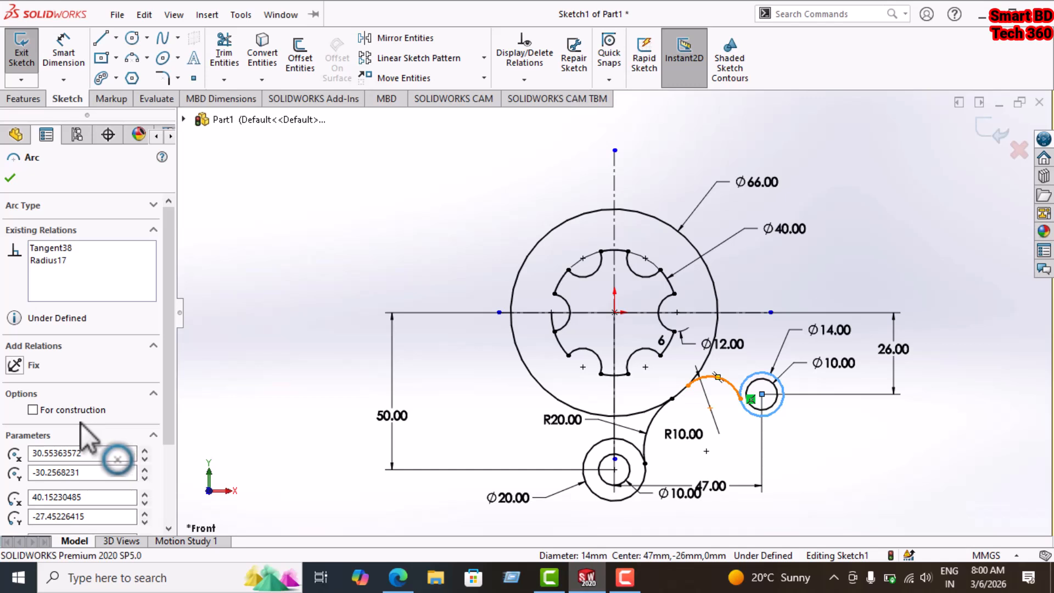
left_click(51, 446)
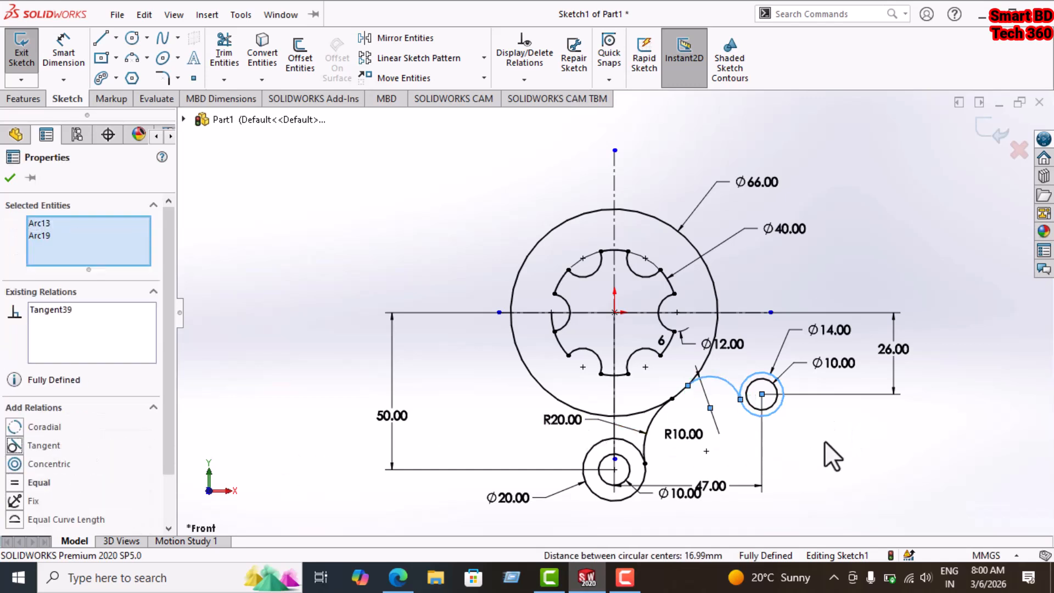
left_click(796, 452)
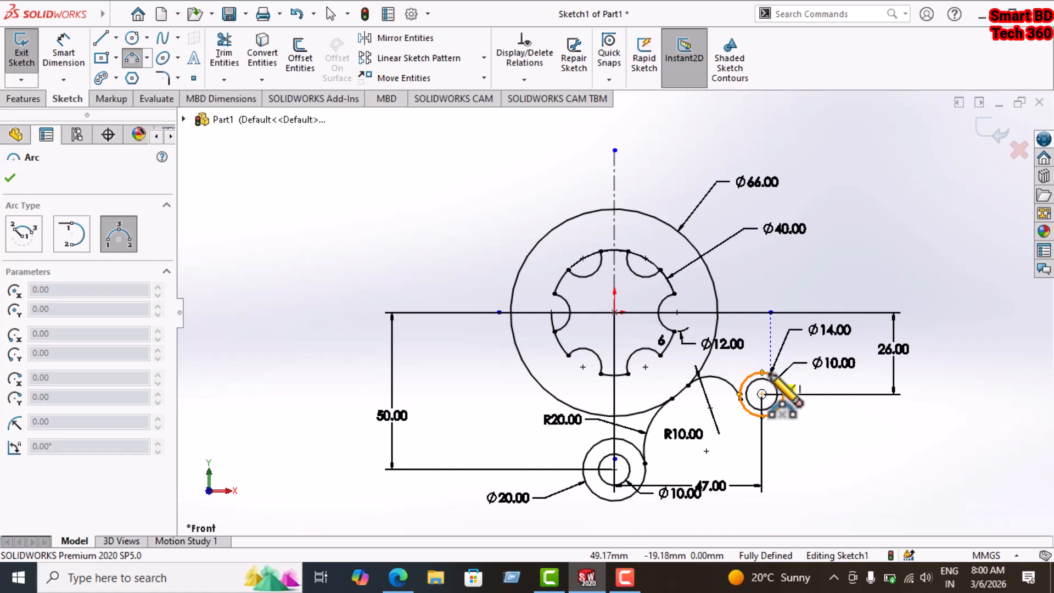
- Sketch a three-point arc of about 16.3 mm radius from the top of the 14 mm circle to the 66 mm circle, bulging down toward the R10 arc
left_click(769, 375)
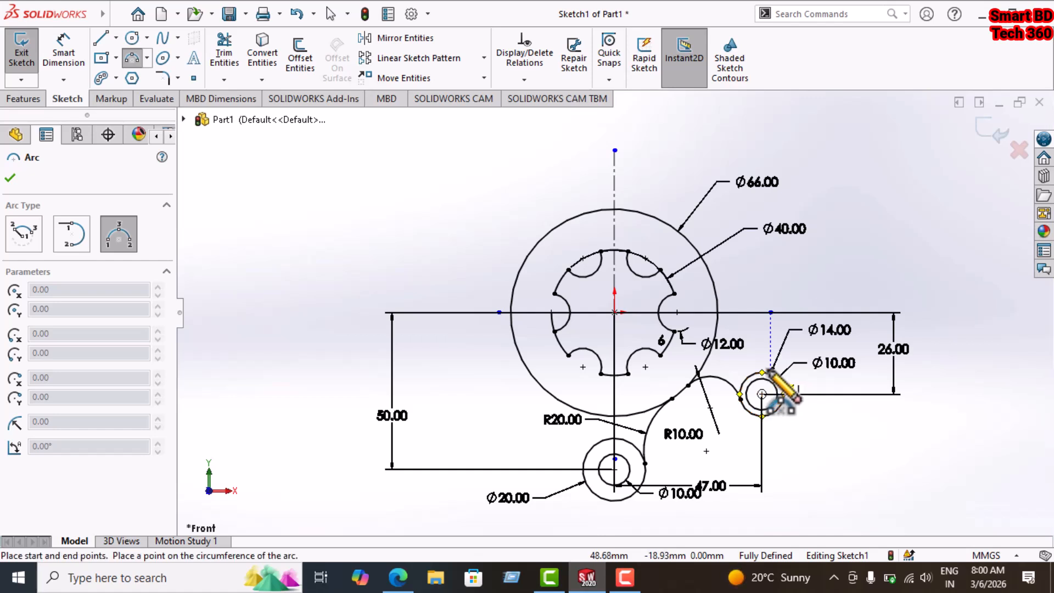
left_click(718, 328)
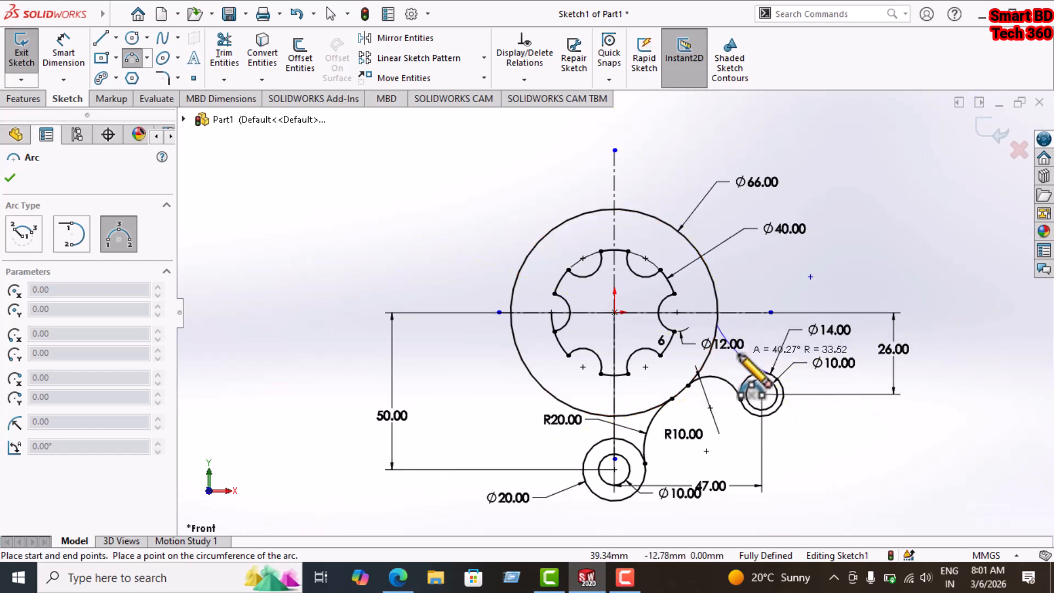
left_click(739, 357)
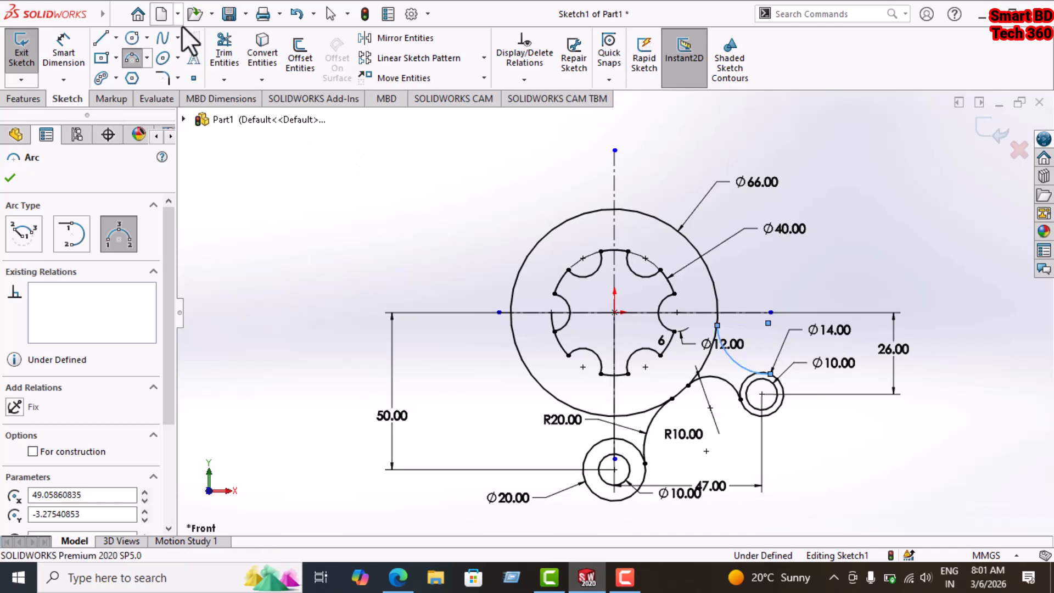
- Dimension the new upper arc between the 14 mm circle and the 66 mm circle, setting its radius to 20 mm
left_click(71, 61)
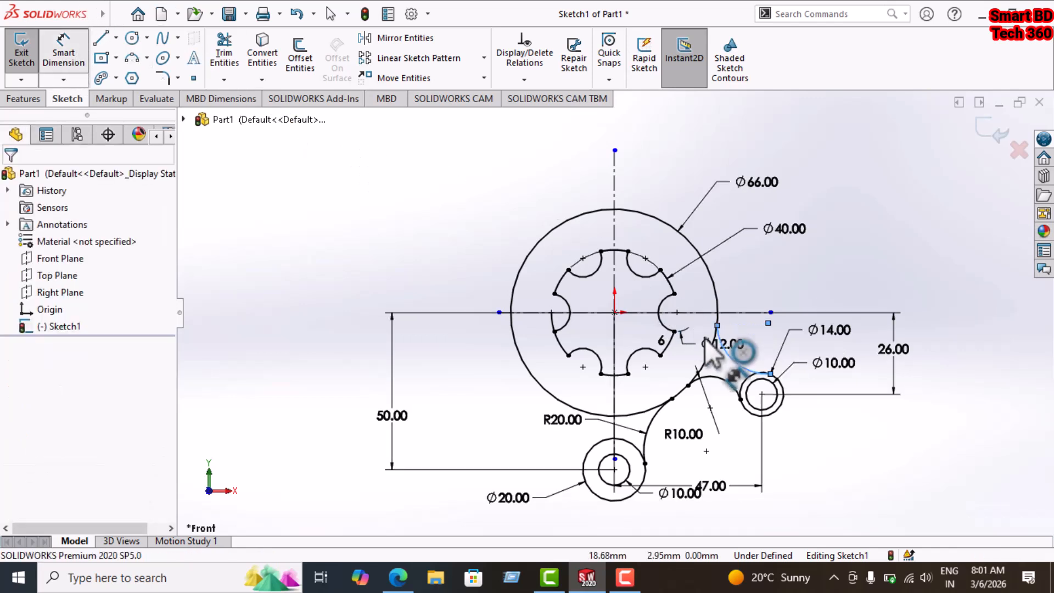
left_click(735, 361)
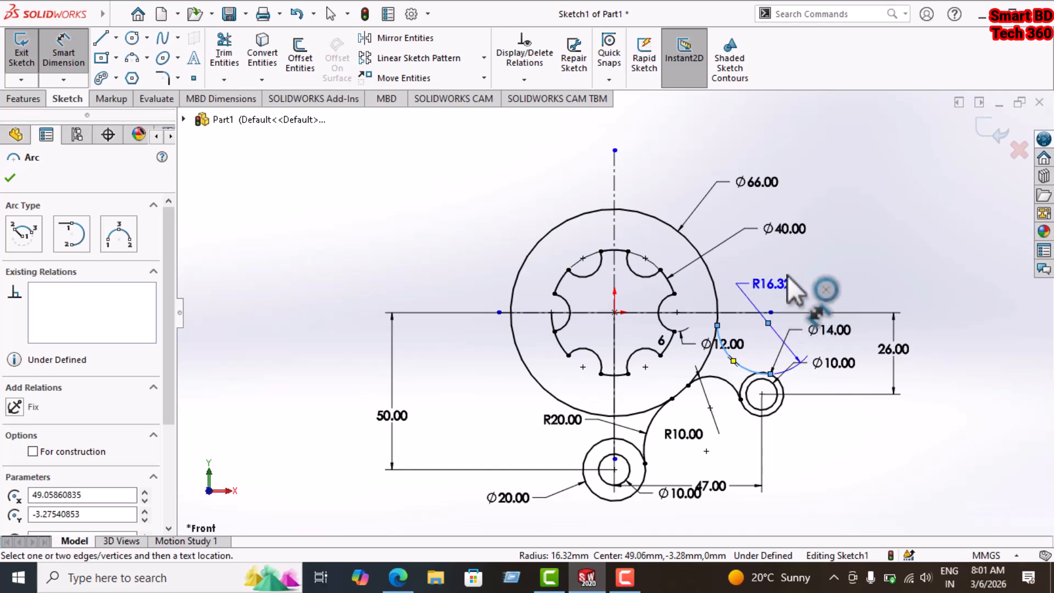
left_click(825, 294)
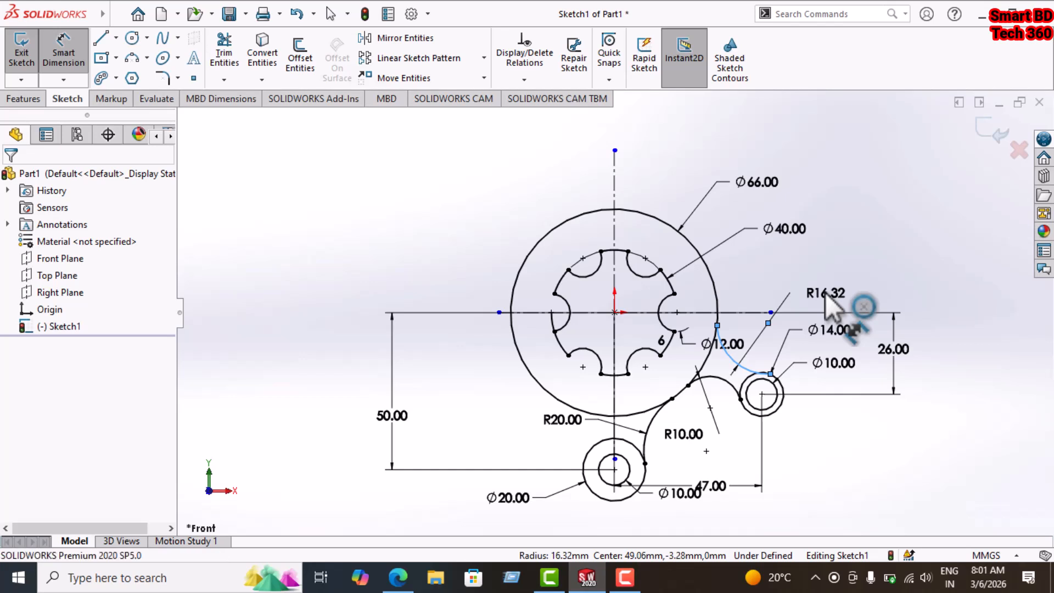
double_click(824, 291)
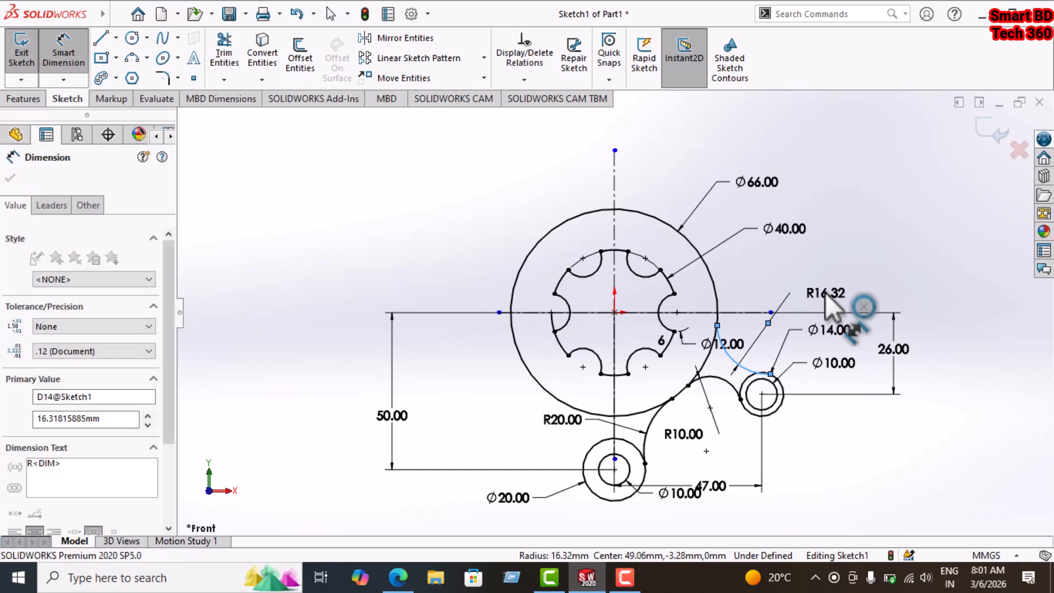
type("20")
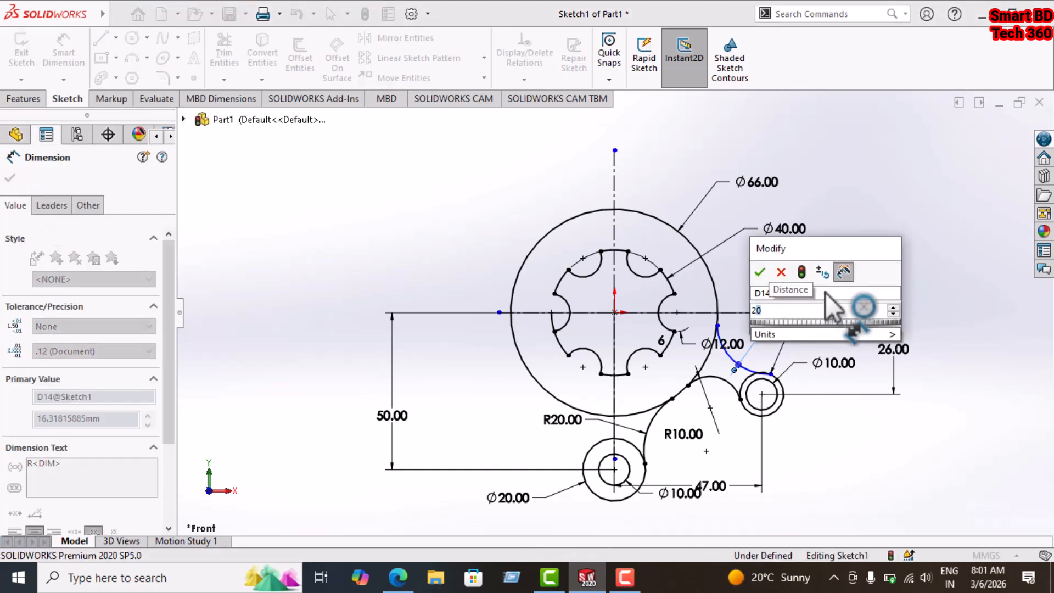
key("Escape")
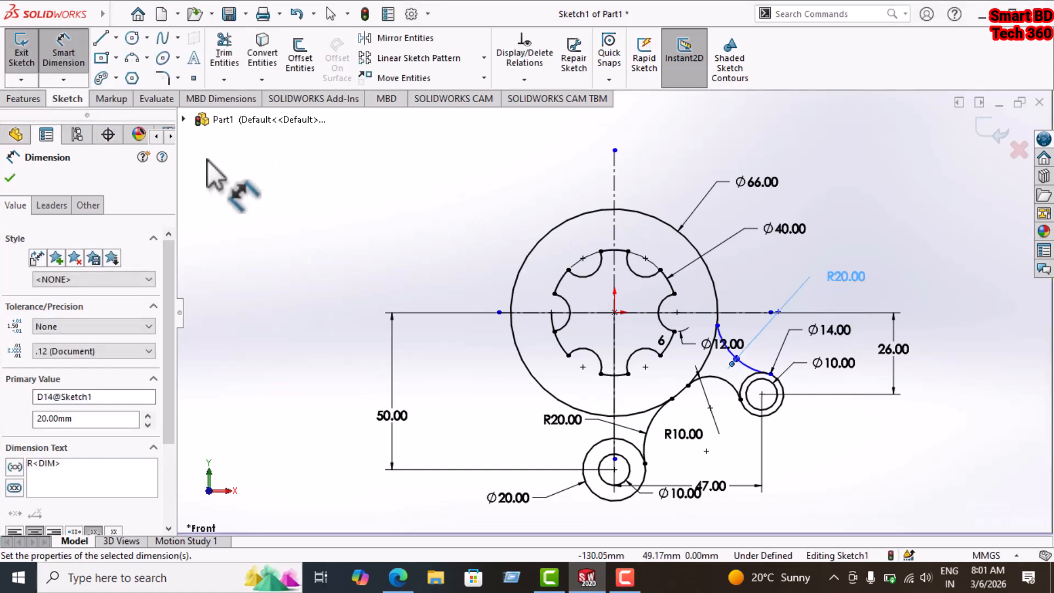
key("Escape")
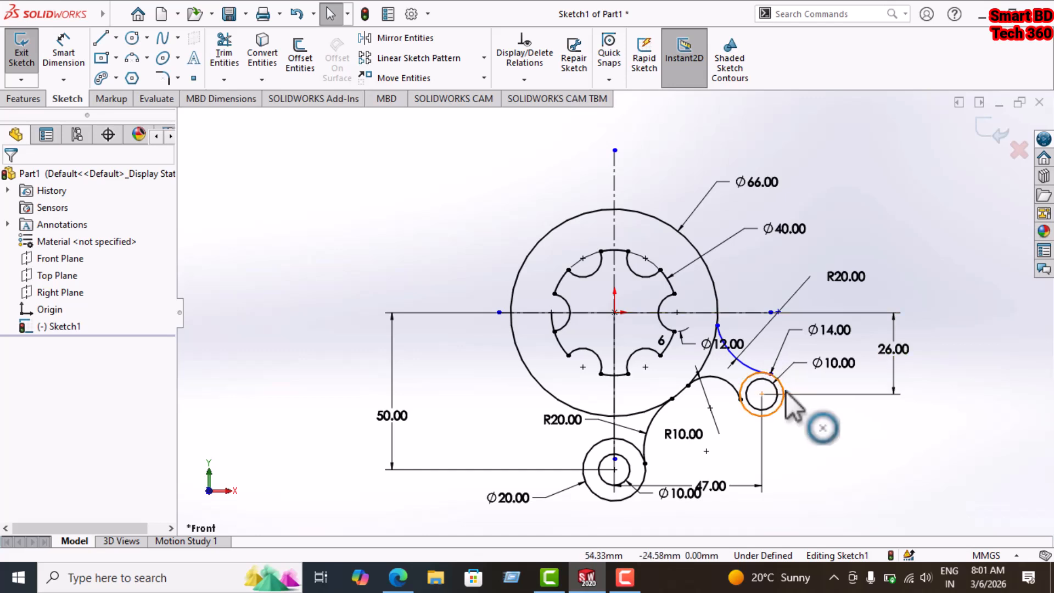
- Make the upper R20 arc tangent to both the 14 mm circle and the 66 mm circle
left_click(747, 375)
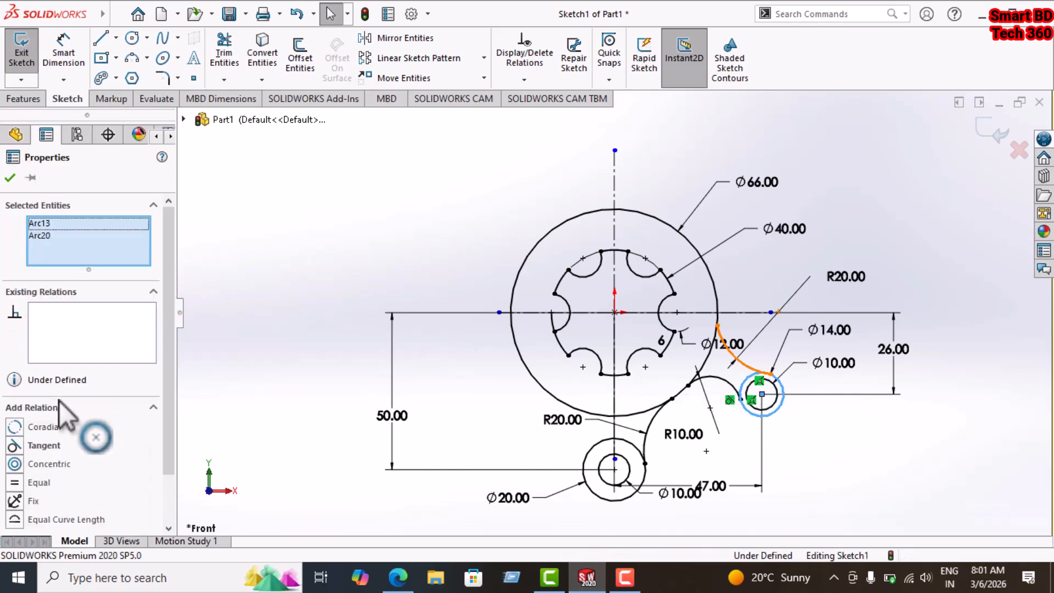
left_click(55, 445)
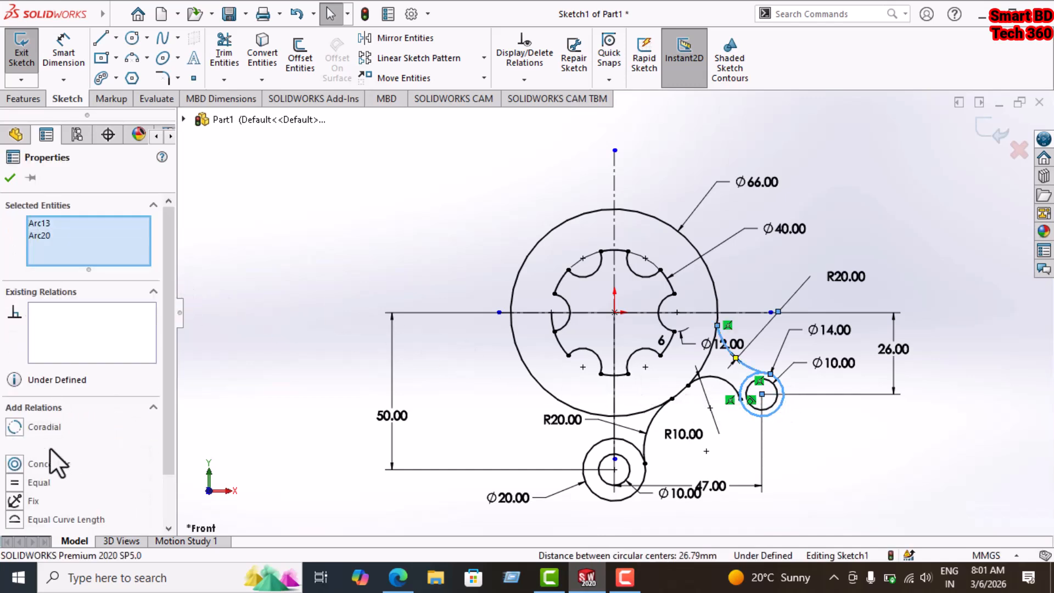
left_click(53, 447)
left_click(865, 433)
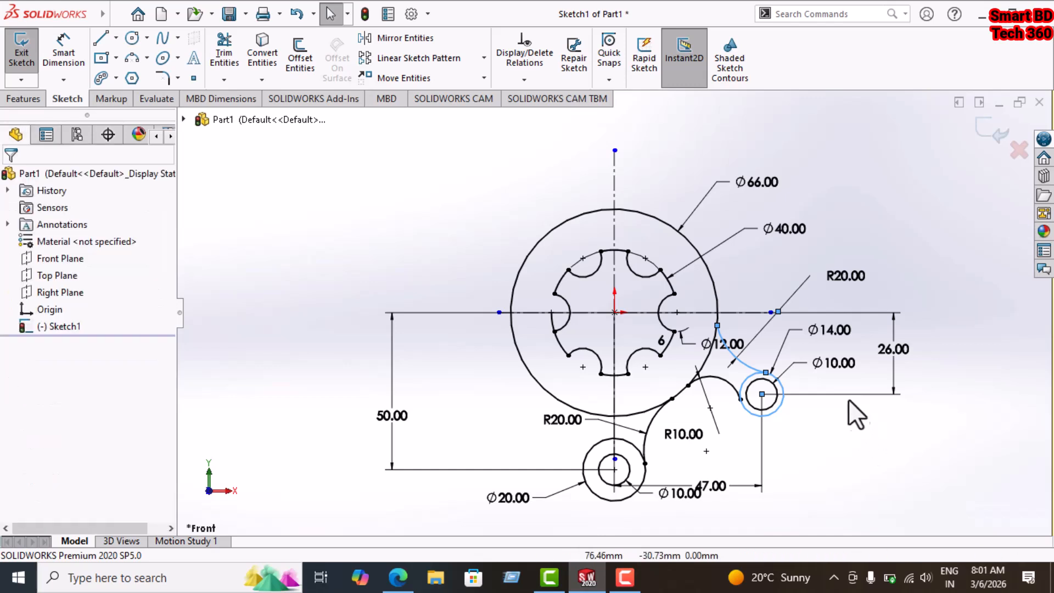
left_click(730, 291)
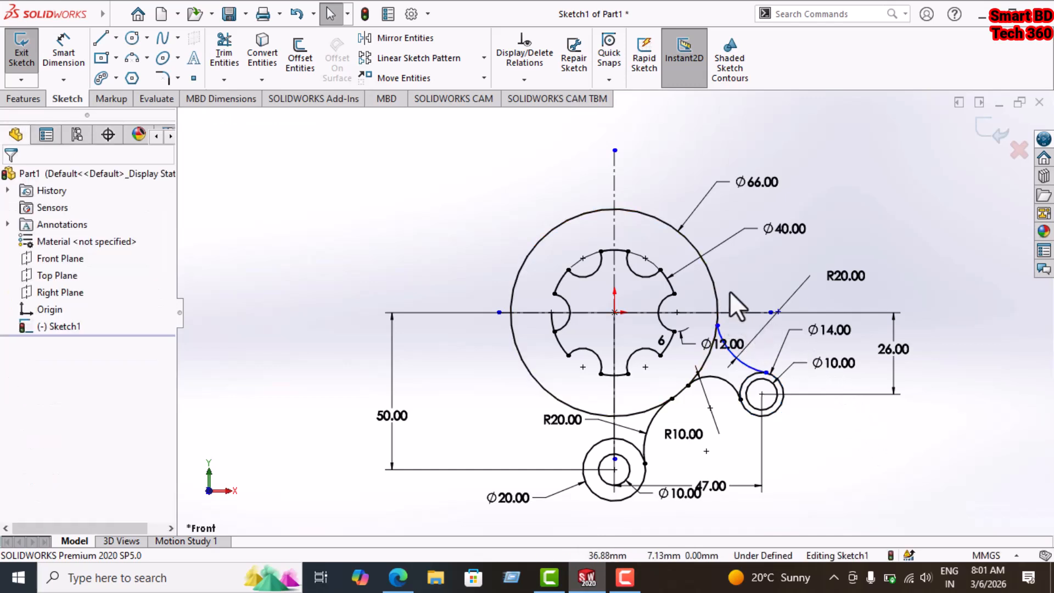
left_click(750, 369)
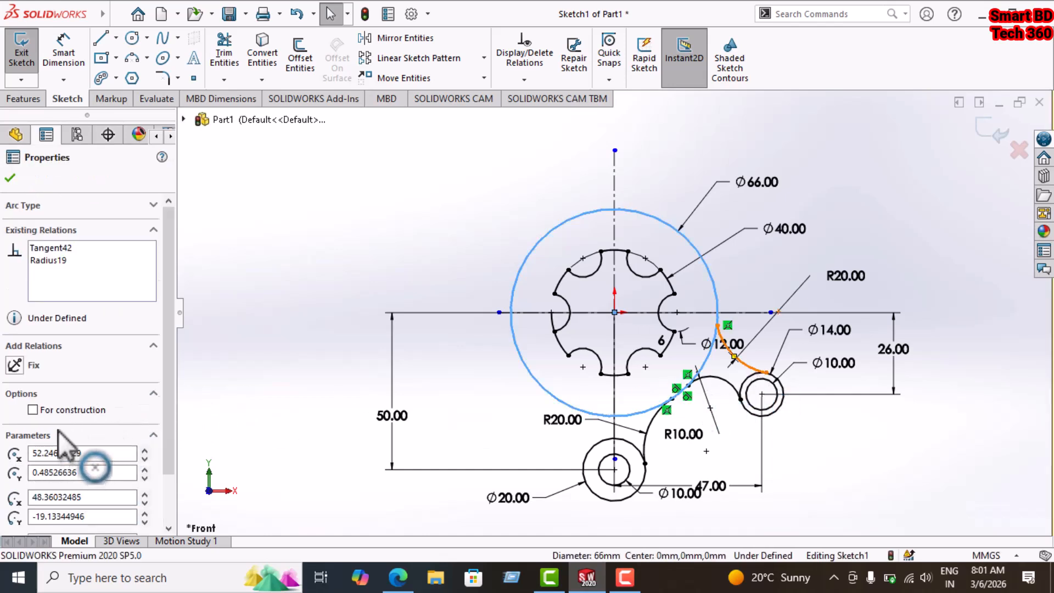
left_click(57, 449)
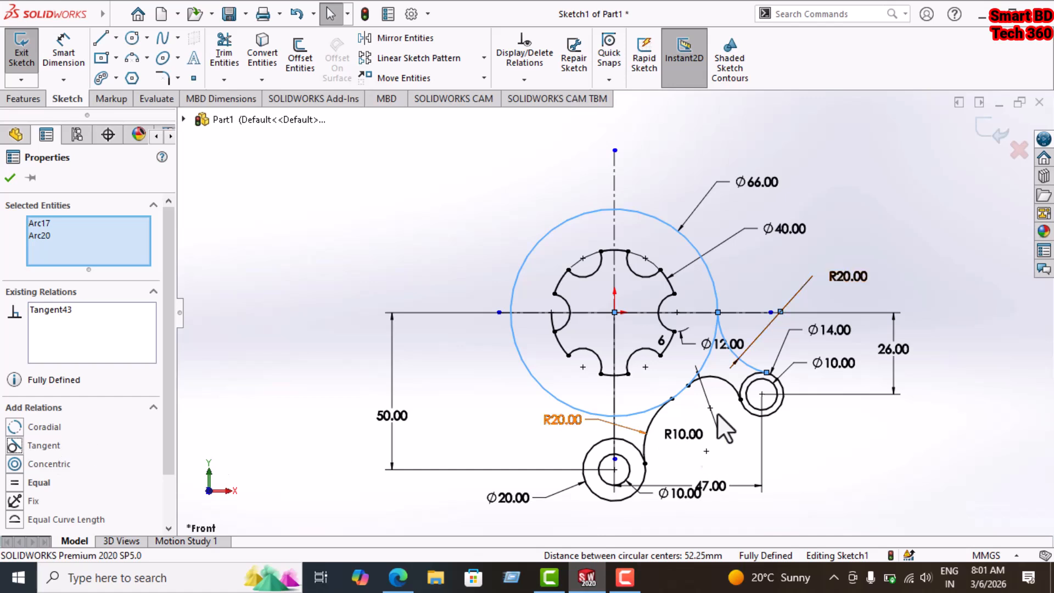
left_click(859, 432)
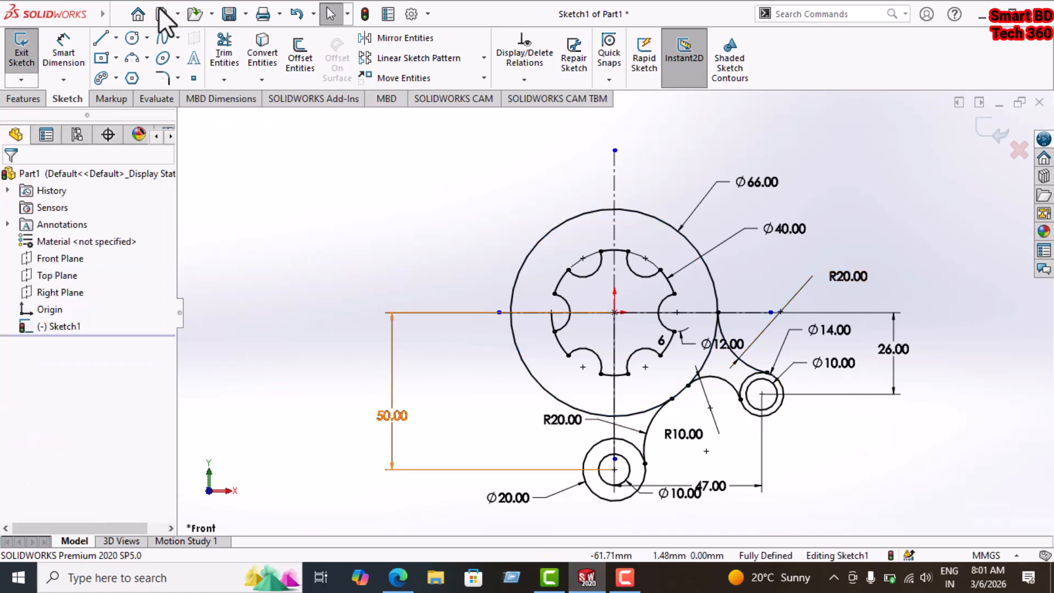
- Trim away the portions of the 66 mm and 14 mm circles lying between the upper R20 arc and the R10 arc
left_click(226, 53)
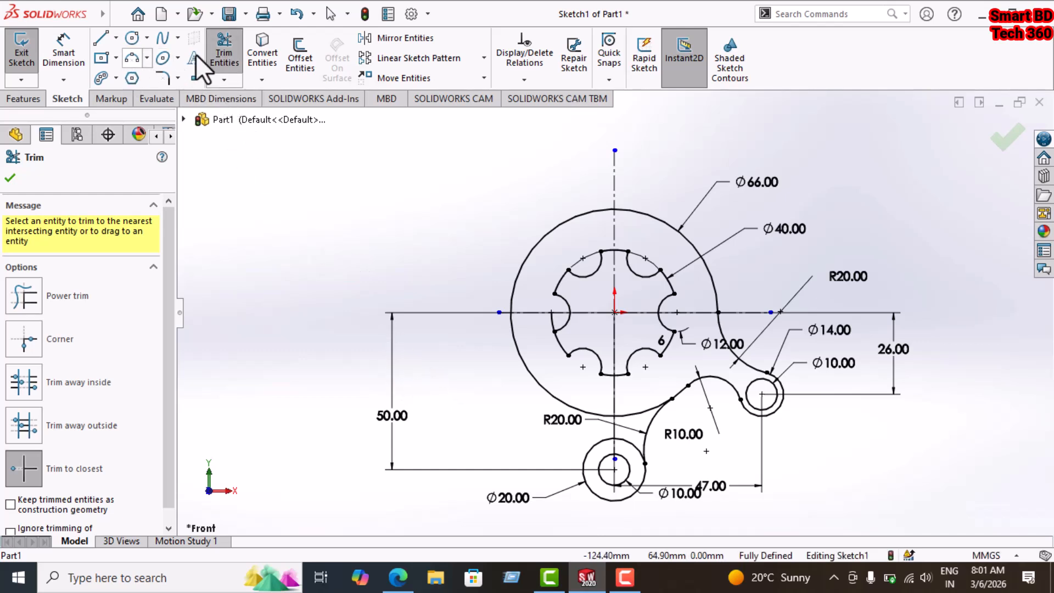
- Mirror the right boss's two circles and the R20, R10 and lower R20 connecting arcs about the vertical centerline, keeping the originals
left_click(410, 36)
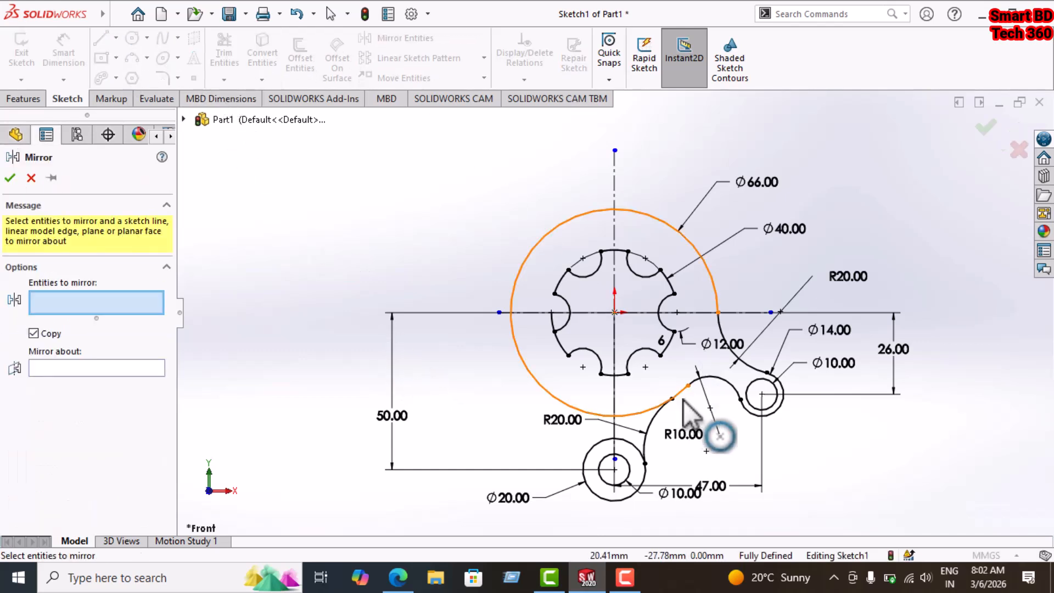
left_click(755, 384)
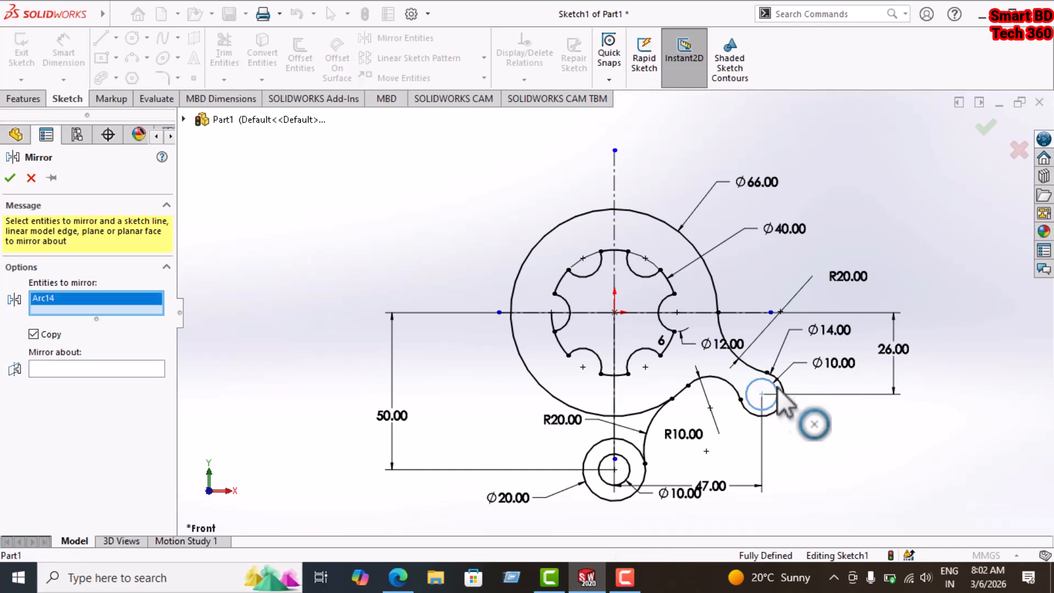
left_click(780, 387)
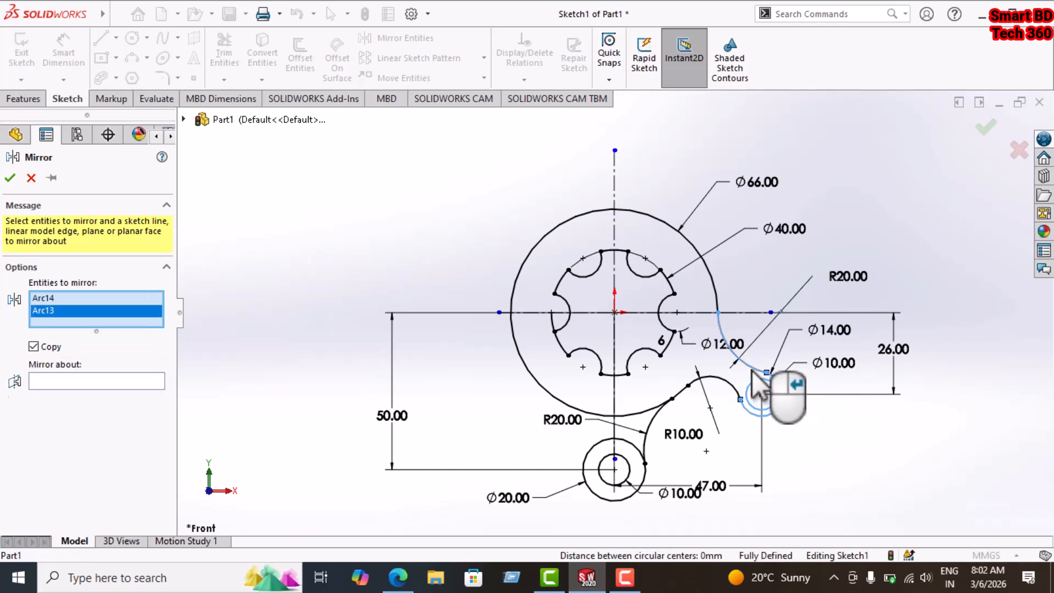
left_click(751, 371)
left_click(721, 383)
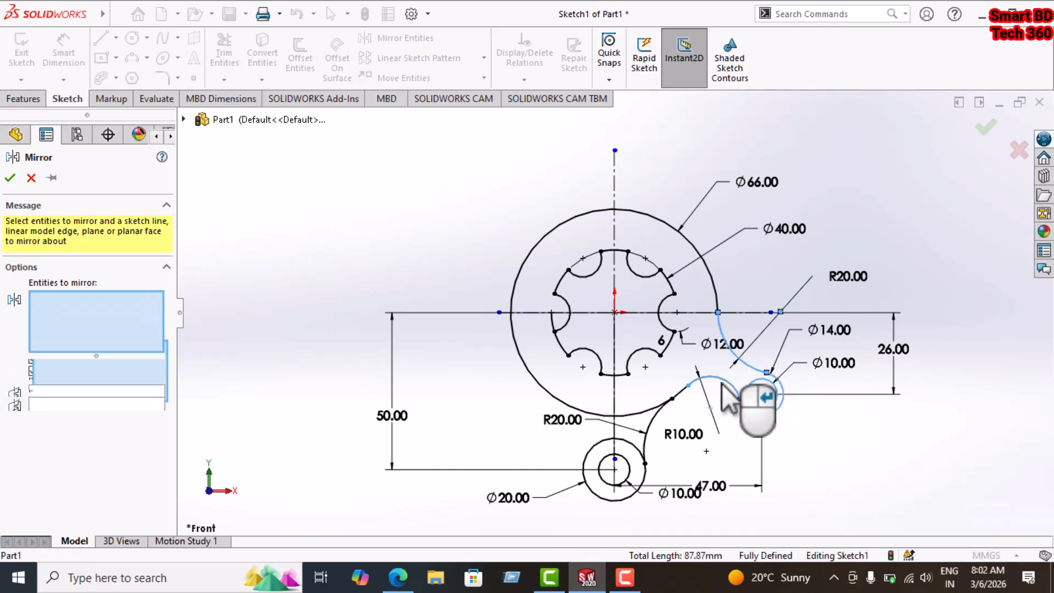
left_click(660, 416)
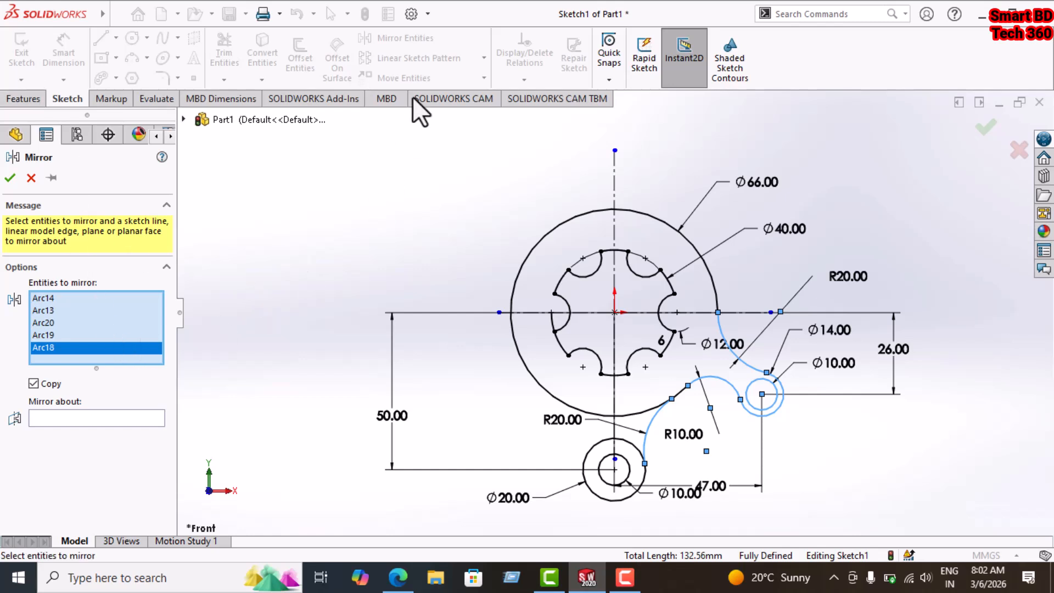
left_click(79, 427)
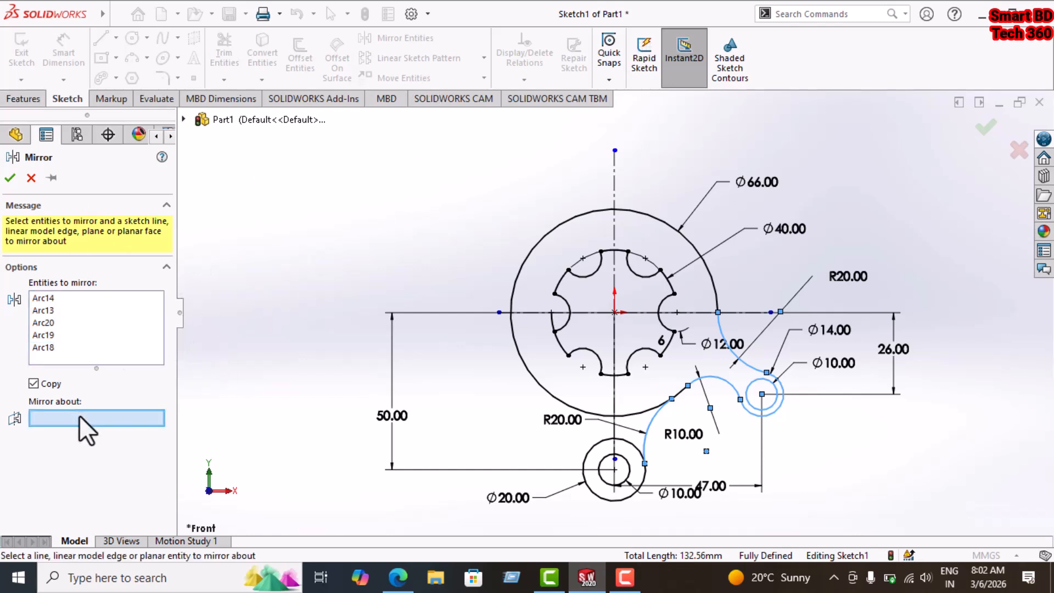
left_click(614, 234)
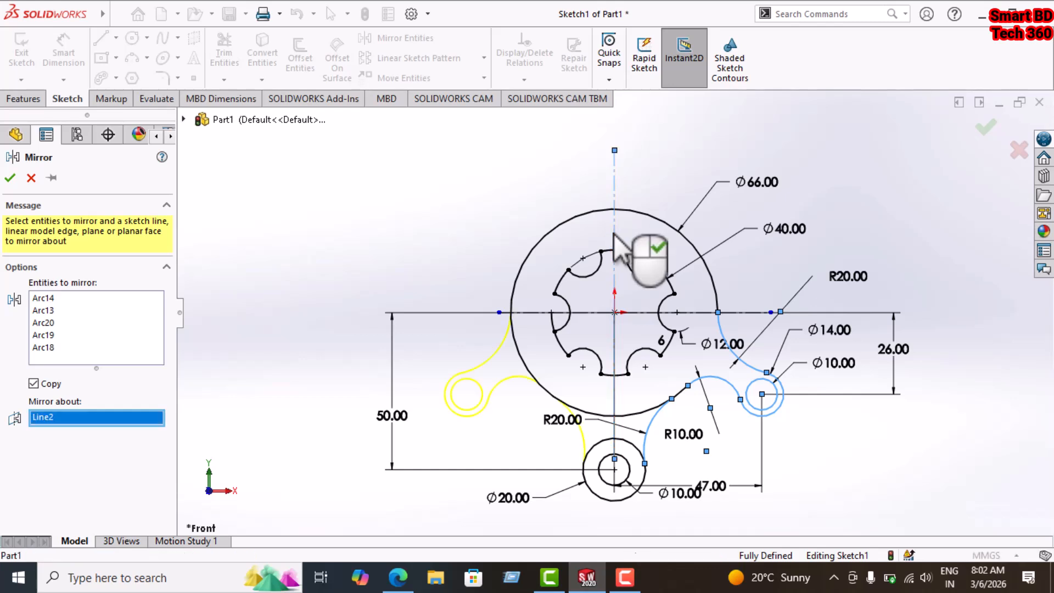
left_click(11, 177)
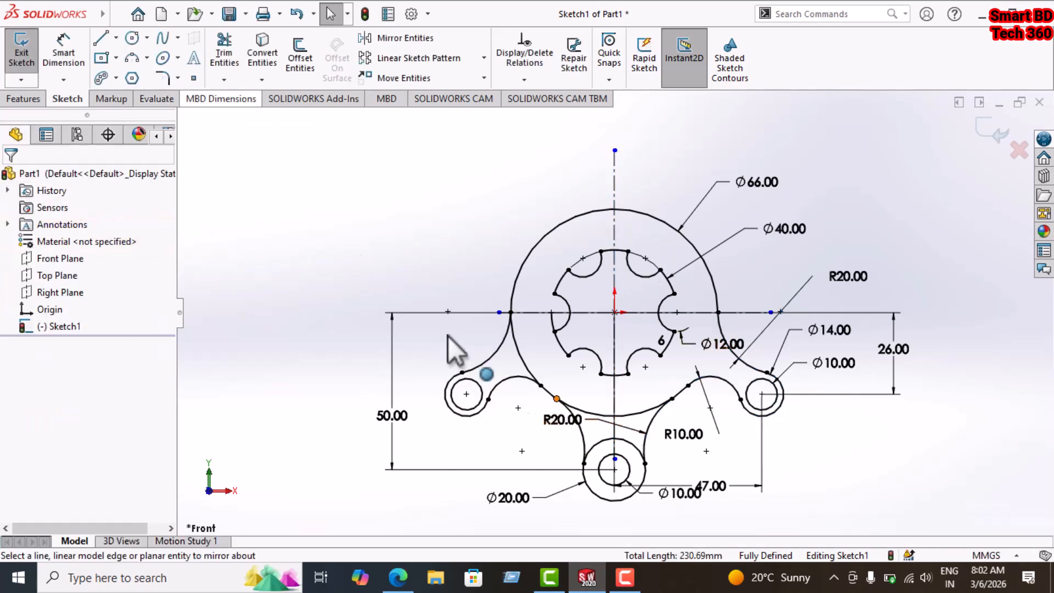
- Trim the 66 mm circle inside the mirrored left arm and between the lower R20 arcs, plus the upper part of the 20 mm circle
left_click(225, 50)
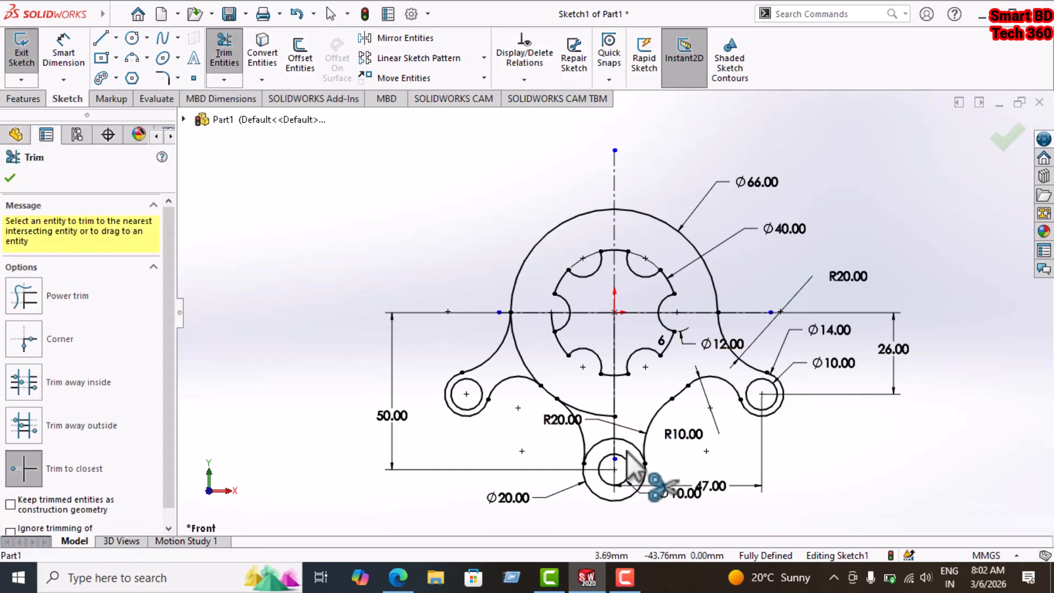
left_click(590, 414)
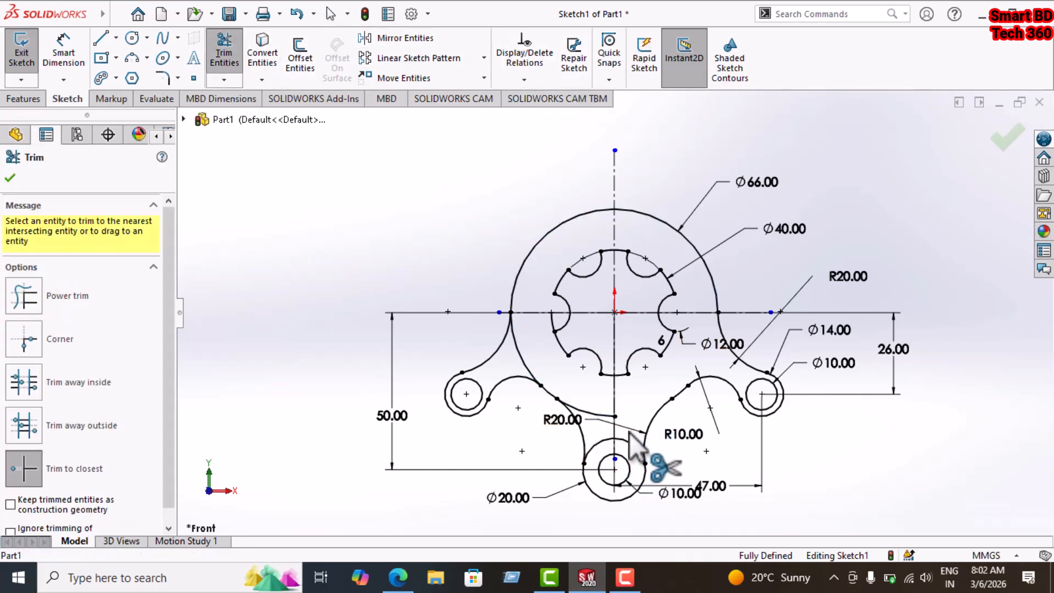
left_click(601, 443)
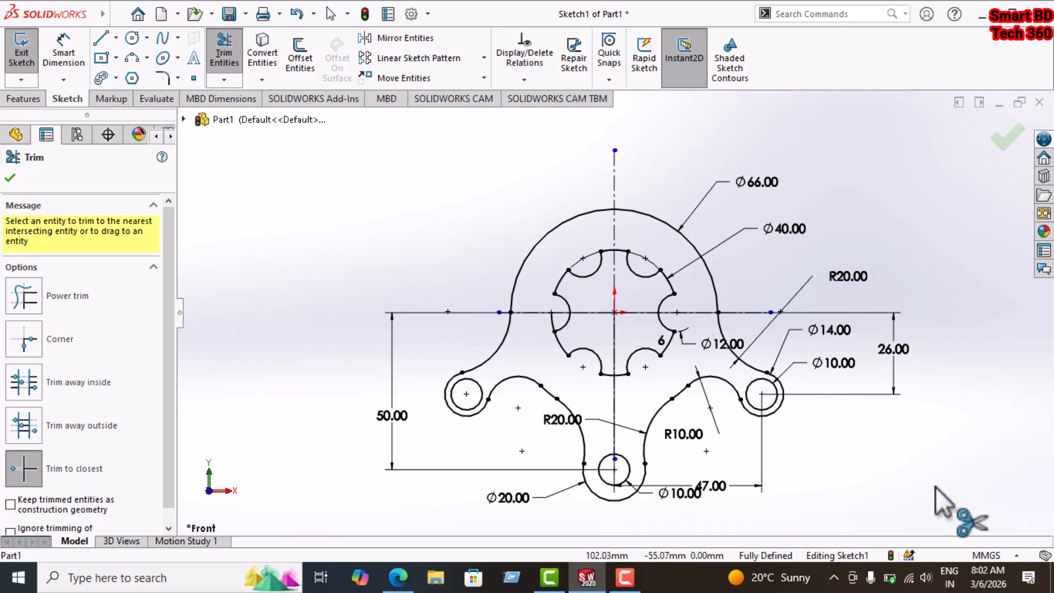
- Check the Practice-21 reference drawing in the PDF and extend the vertical centerline upward to about 91 mm above the origin
left_click(398, 577)
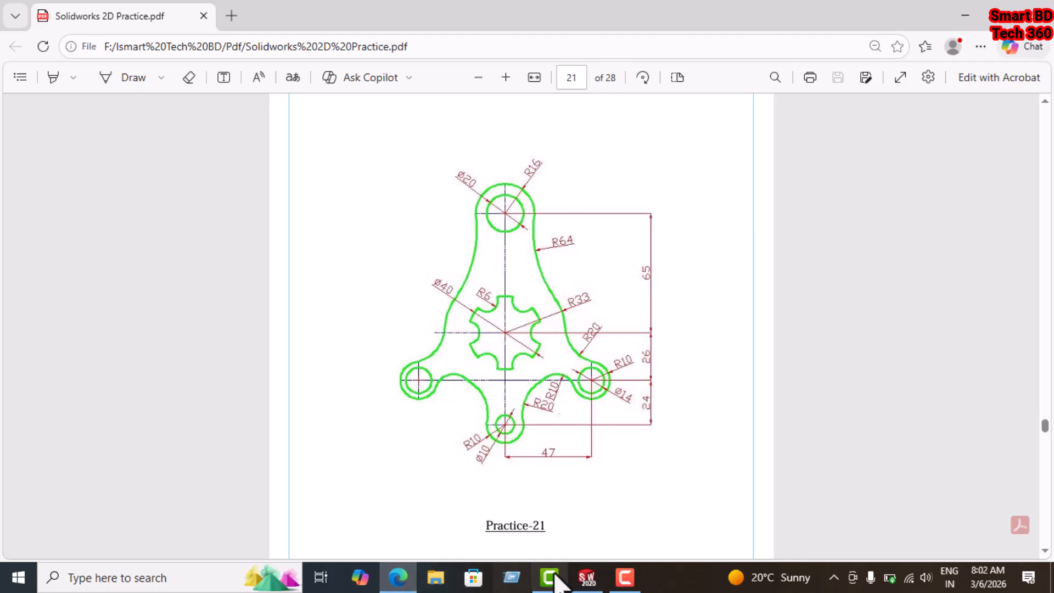
left_click(587, 577)
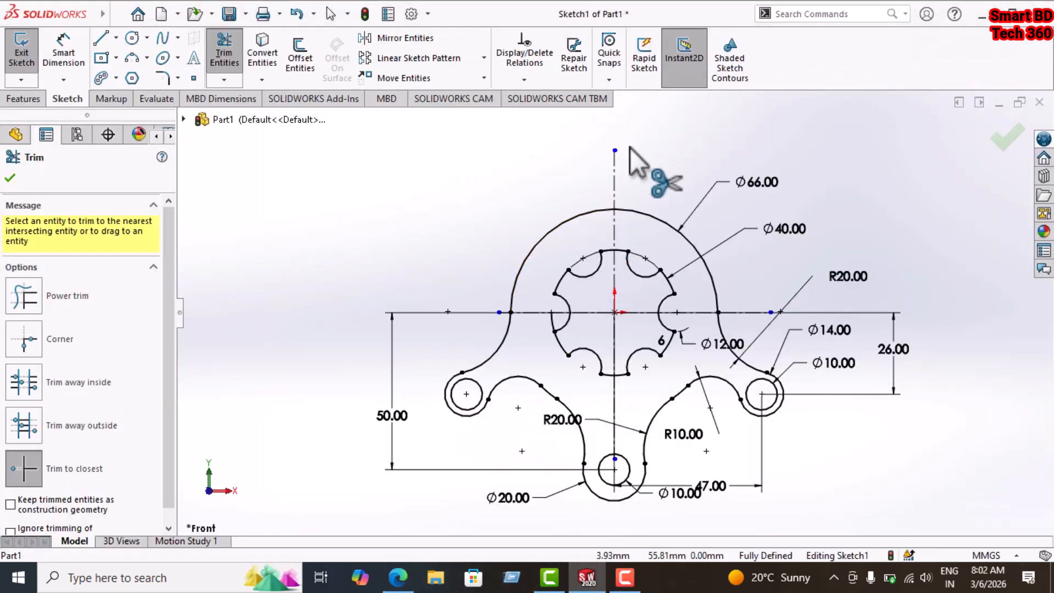
key("Escape")
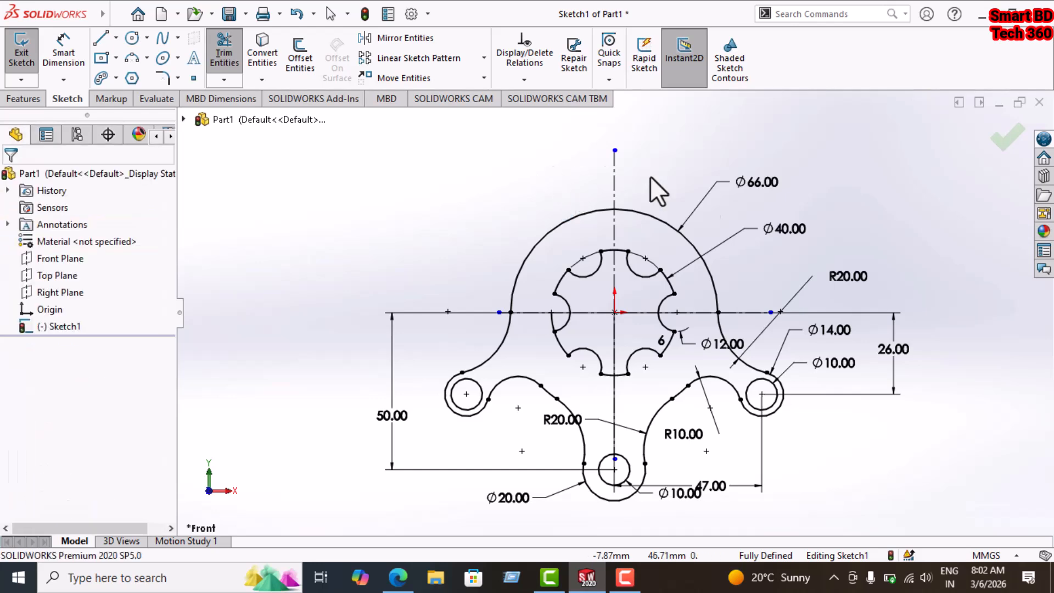
key("f")
scroll(713, 170, "down", 3)
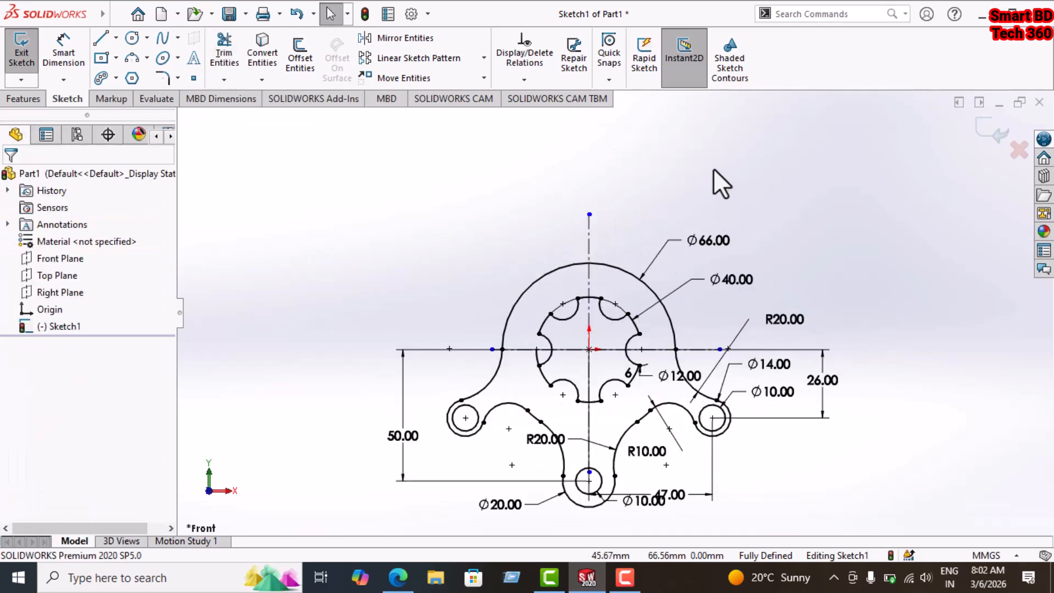
left_click_drag(559, 230, 558, 107)
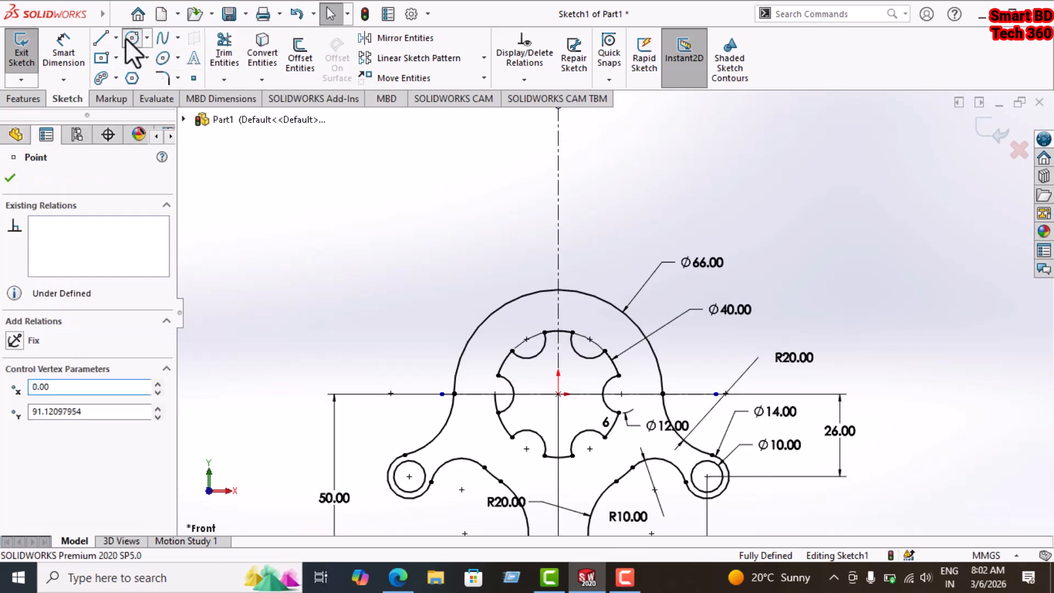
- Sketch two concentric circles, about 33 mm and 19.7 mm in diameter, centered on the vertical centerline about 81 mm above the origin
left_click(558, 137)
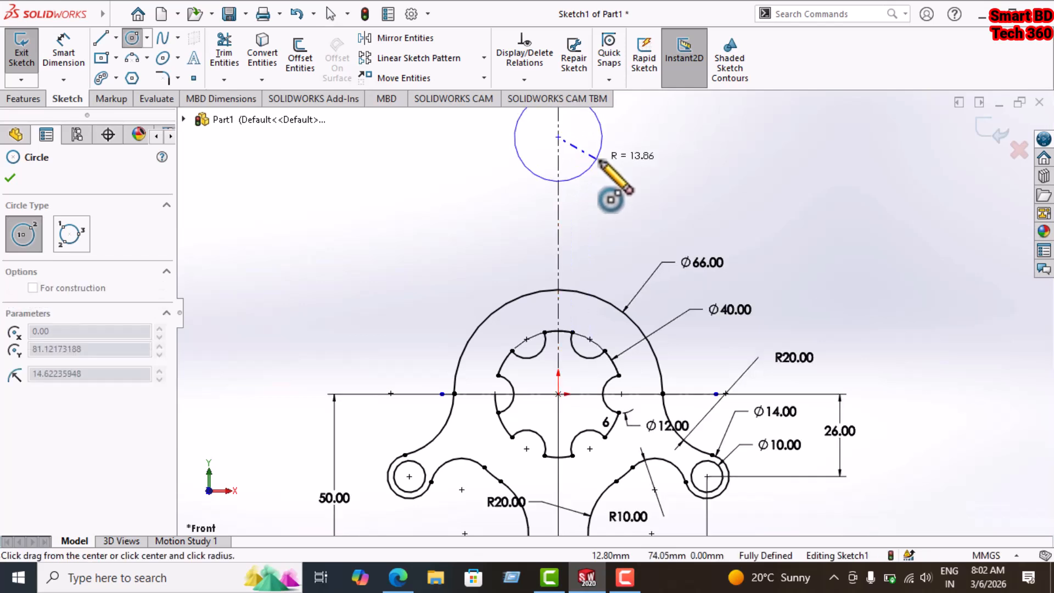
left_click(559, 137)
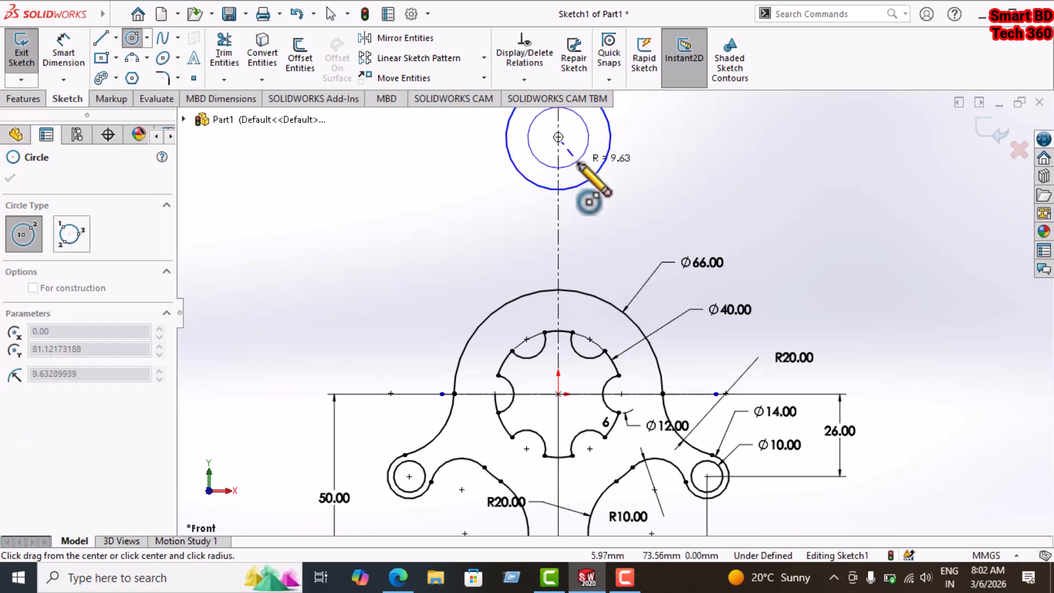
left_click(579, 161)
scroll(708, 159, "up", 2)
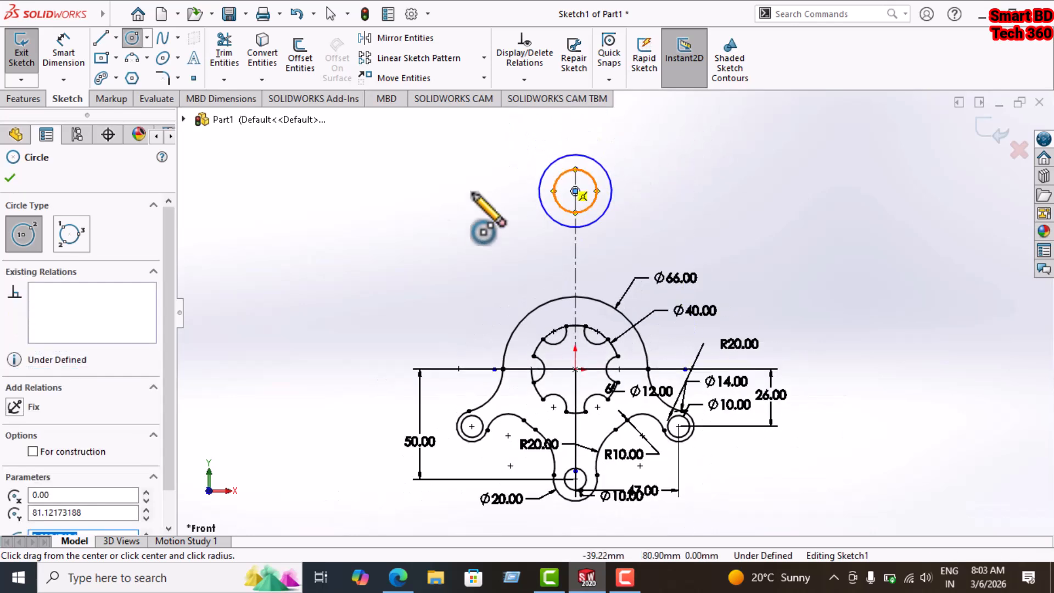
- Dimension the inner circle of the upper boss with a diameter of 20 mm
left_click(73, 50)
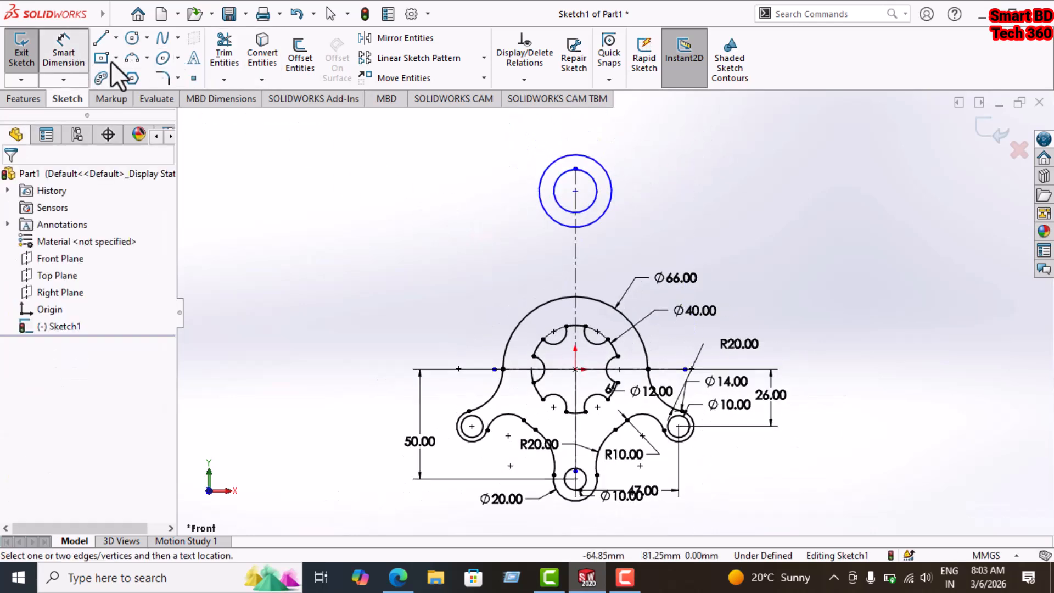
left_click(597, 183)
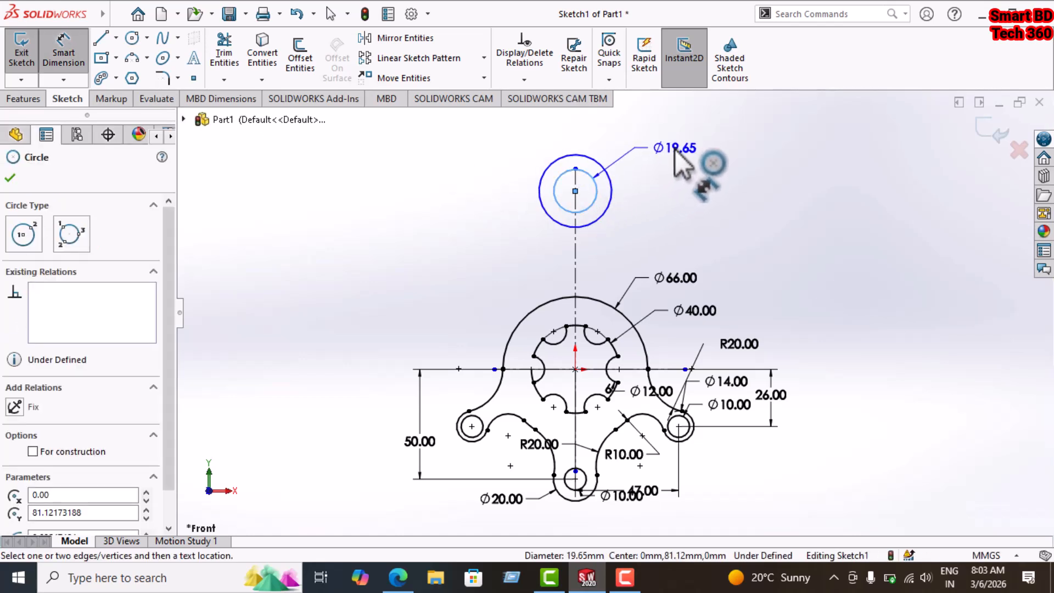
left_click(675, 153)
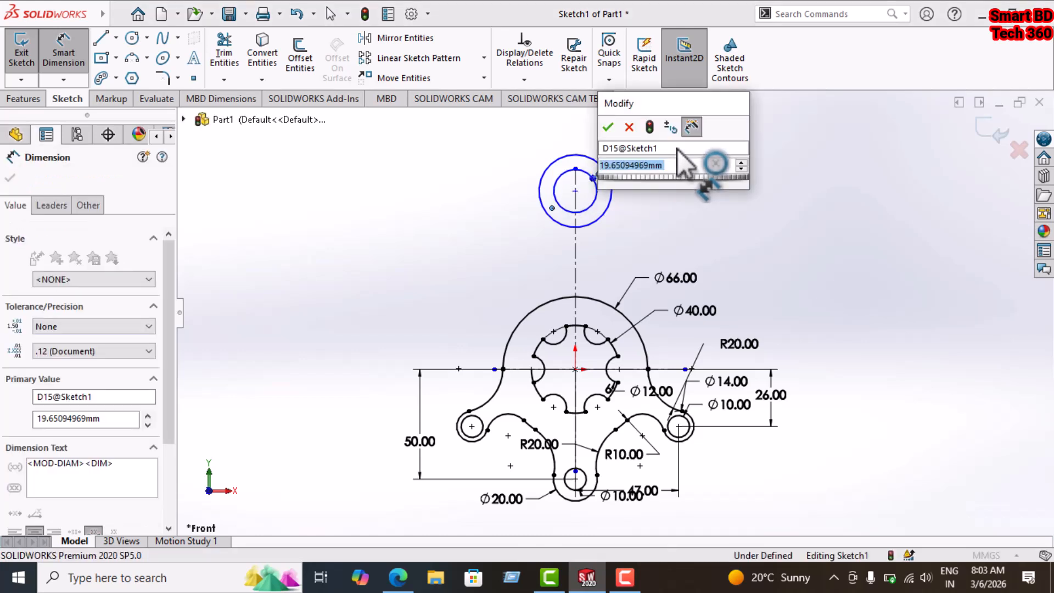
type("20")
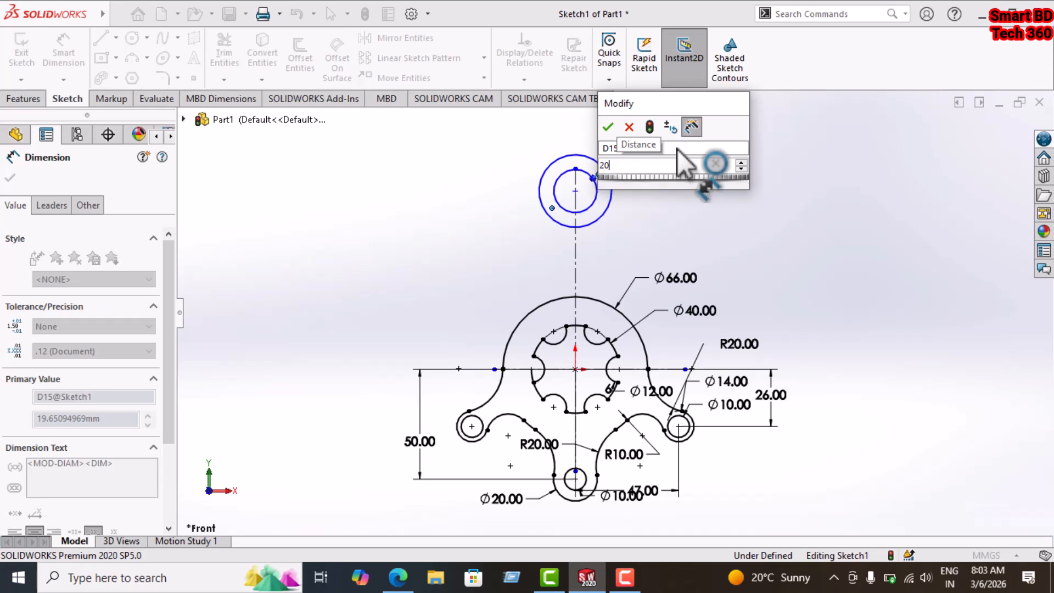
key("Escape")
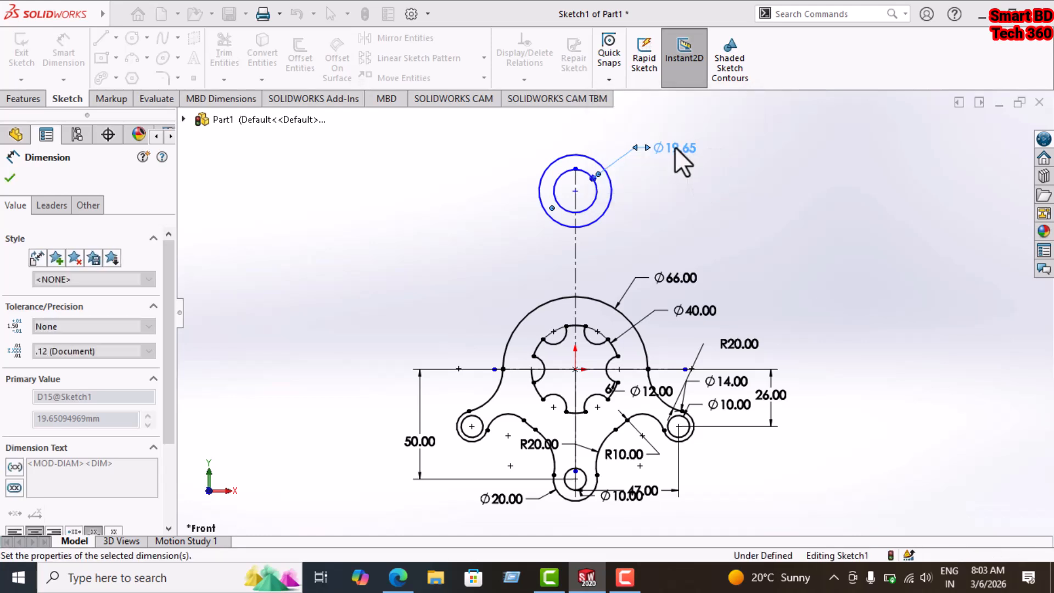
left_click(643, 195)
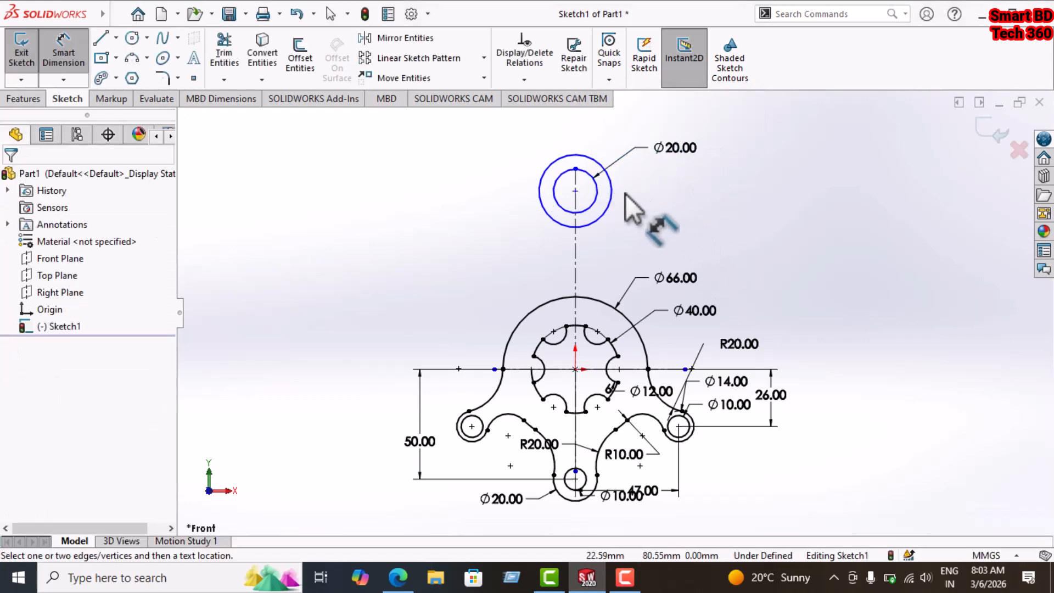
- Dimension the outer circle of the upper boss with a diameter of 32 mm
left_click(686, 199)
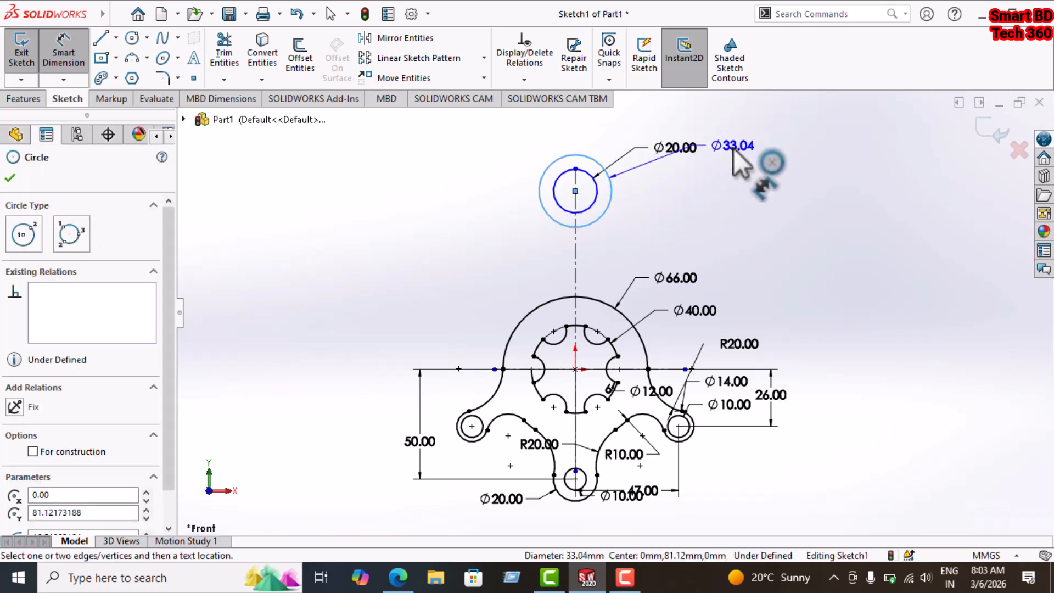
left_click(733, 148)
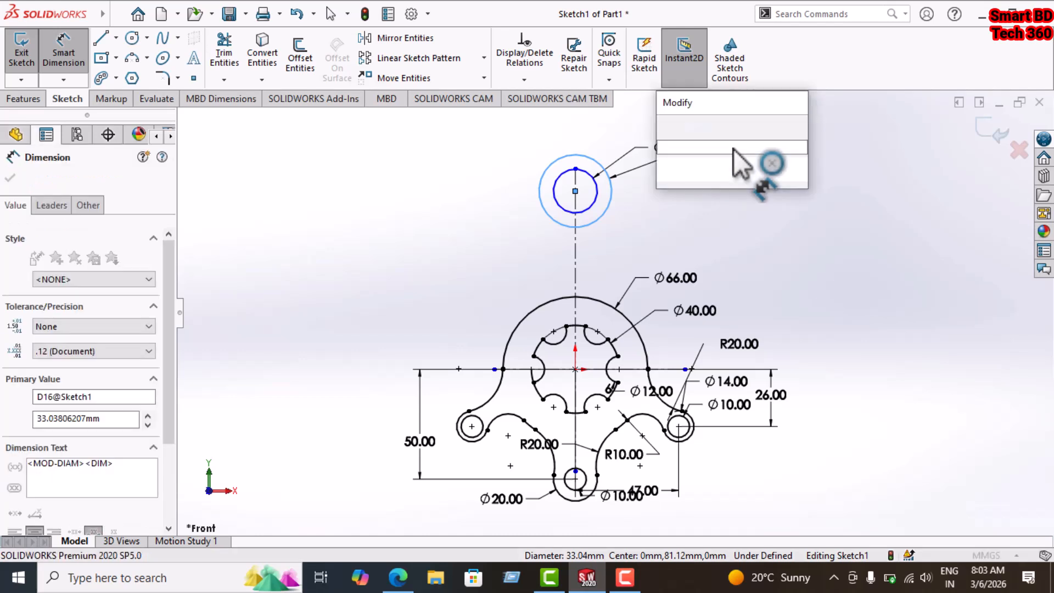
type("32")
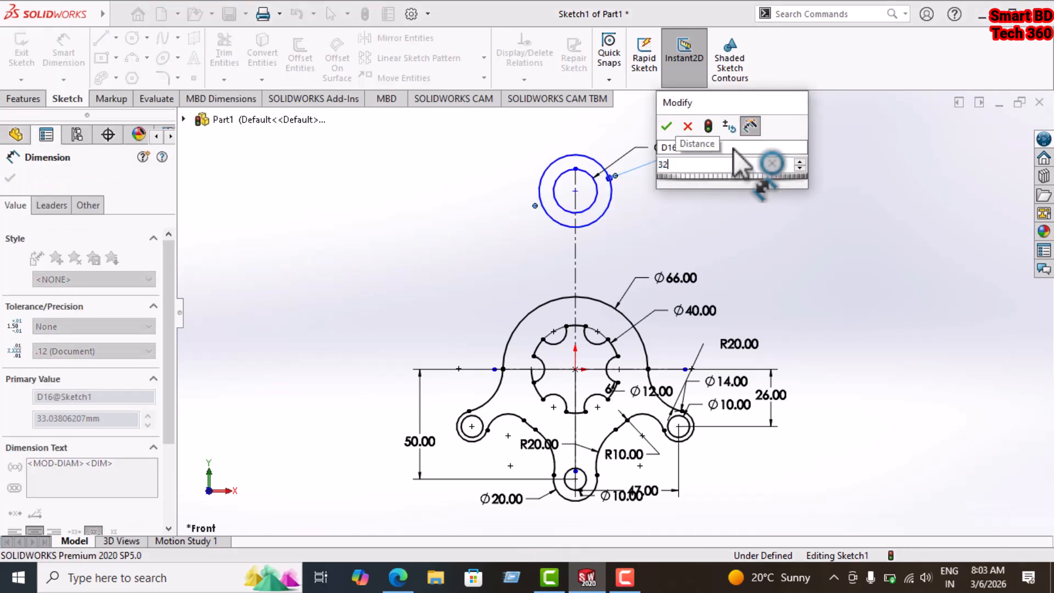
key("Return")
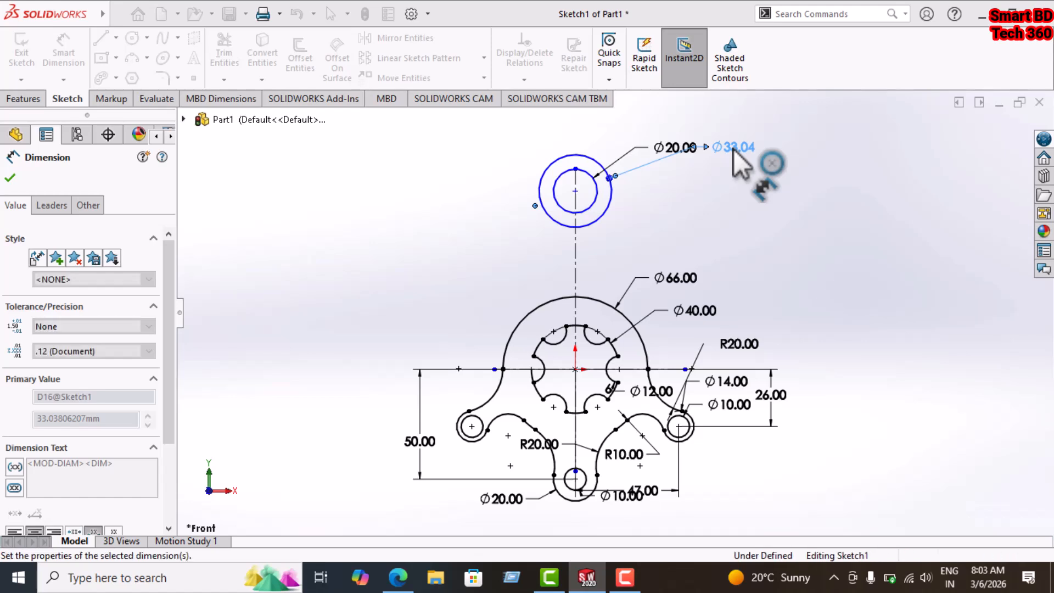
left_click(759, 189)
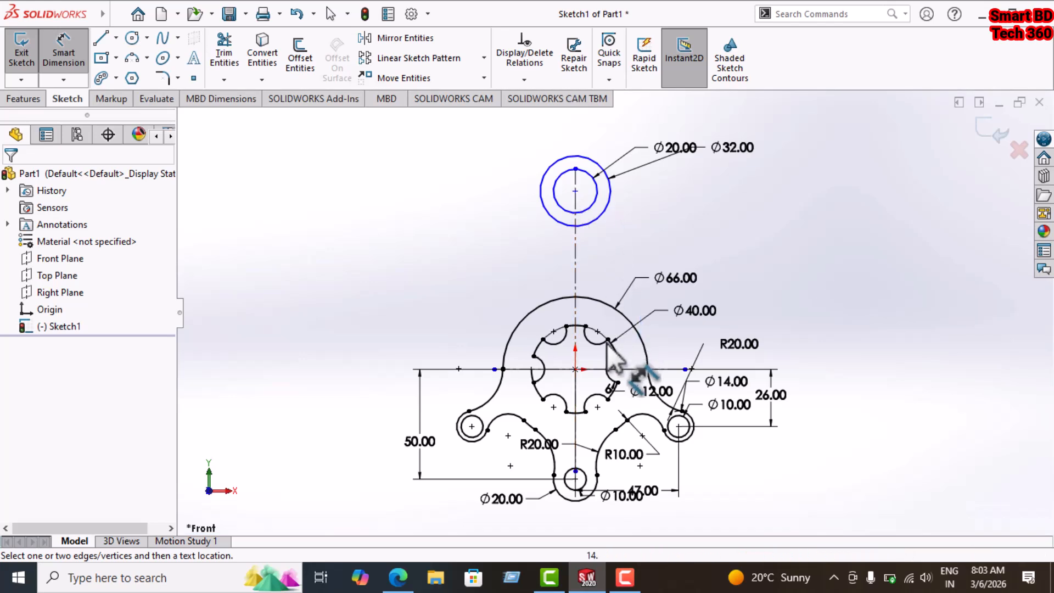
- Dimension the vertical distance from the origin to the upper boss's center, setting it to 65 mm
left_click(575, 191)
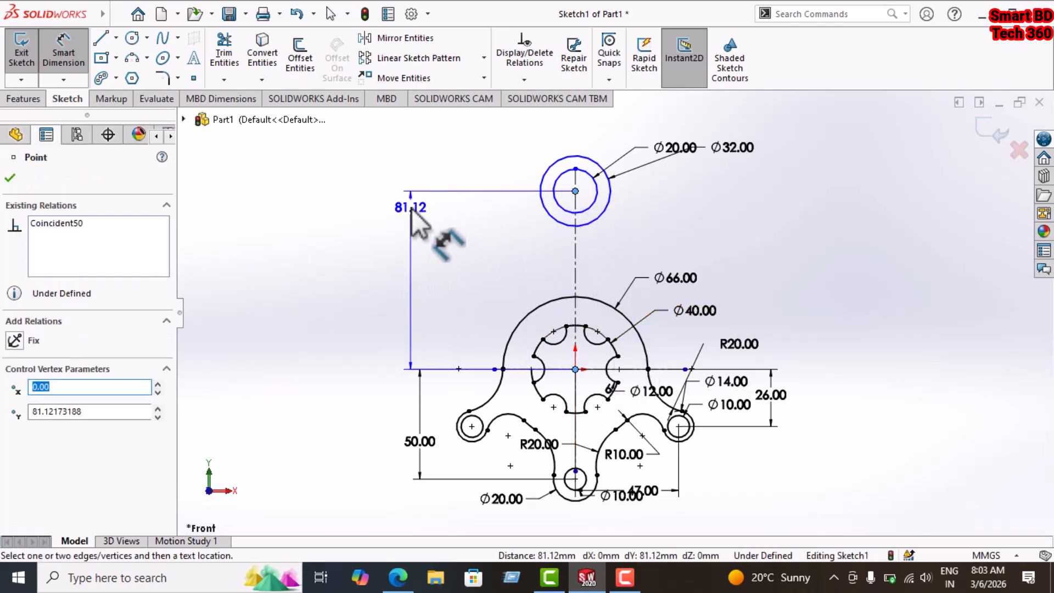
left_click(433, 210)
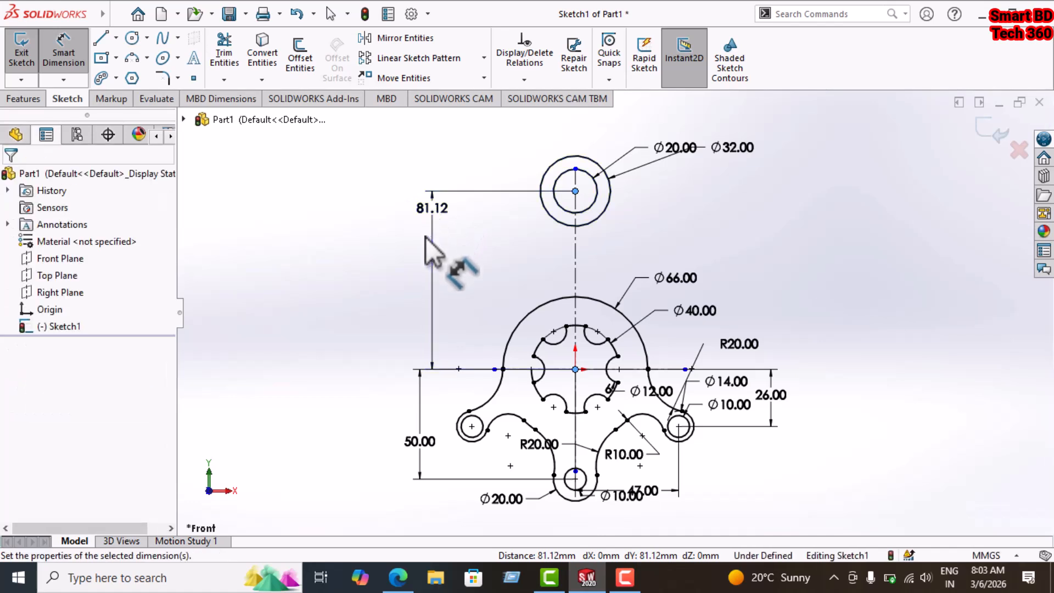
type("65")
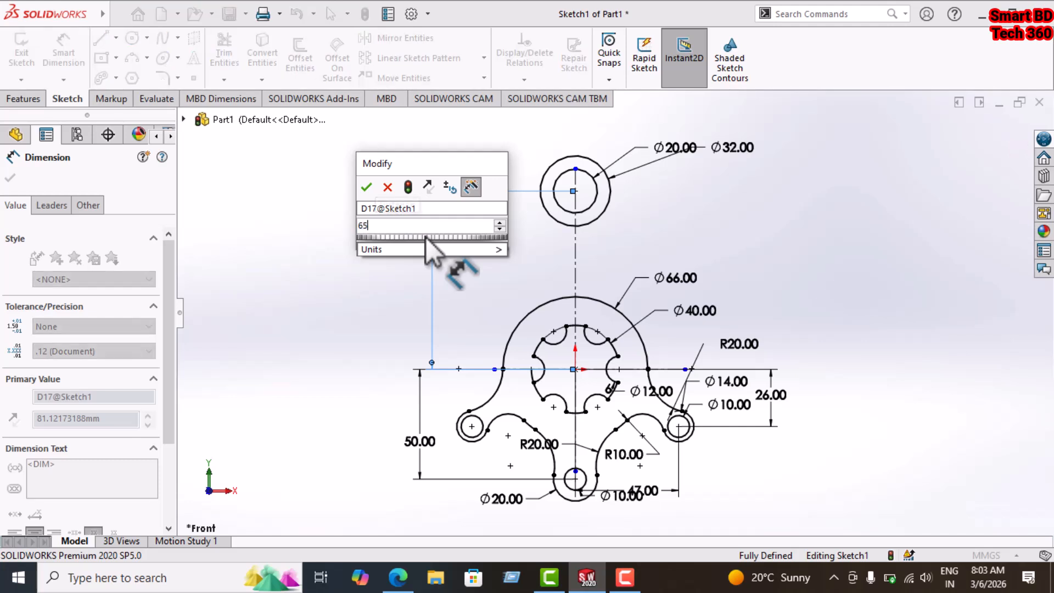
key("Escape")
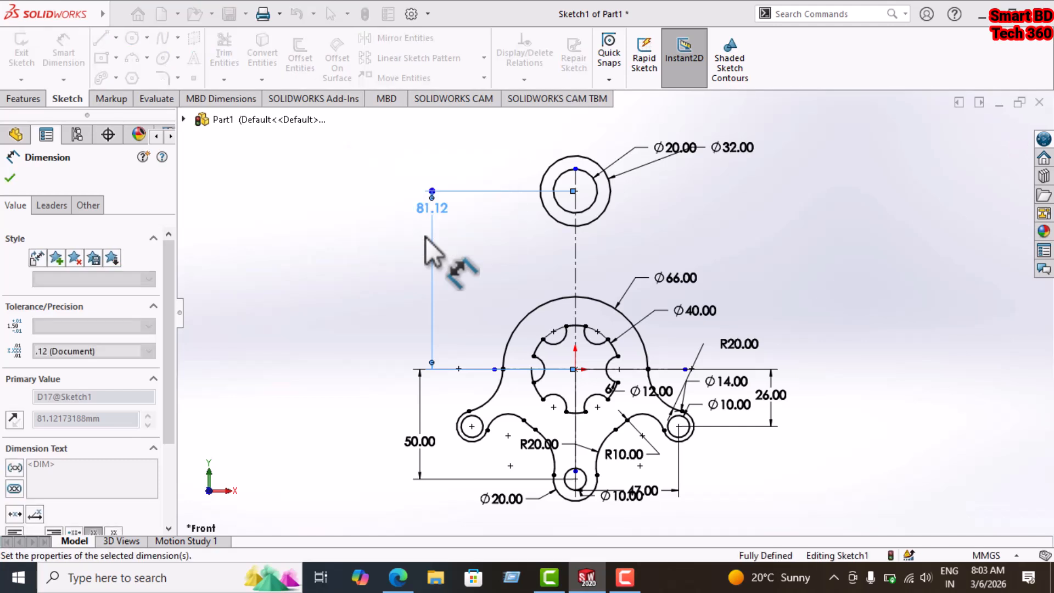
left_click(861, 223)
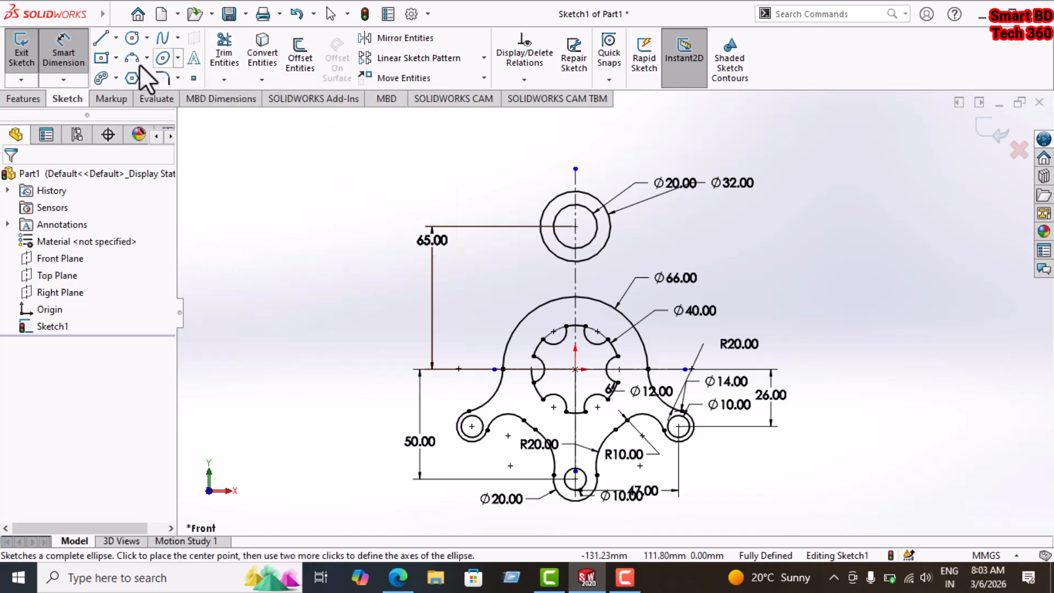
- Sketch a three-point arc of about 98.6 mm radius from the upper boss's left quadrant to the left side of the 66 mm arc
left_click(540, 226)
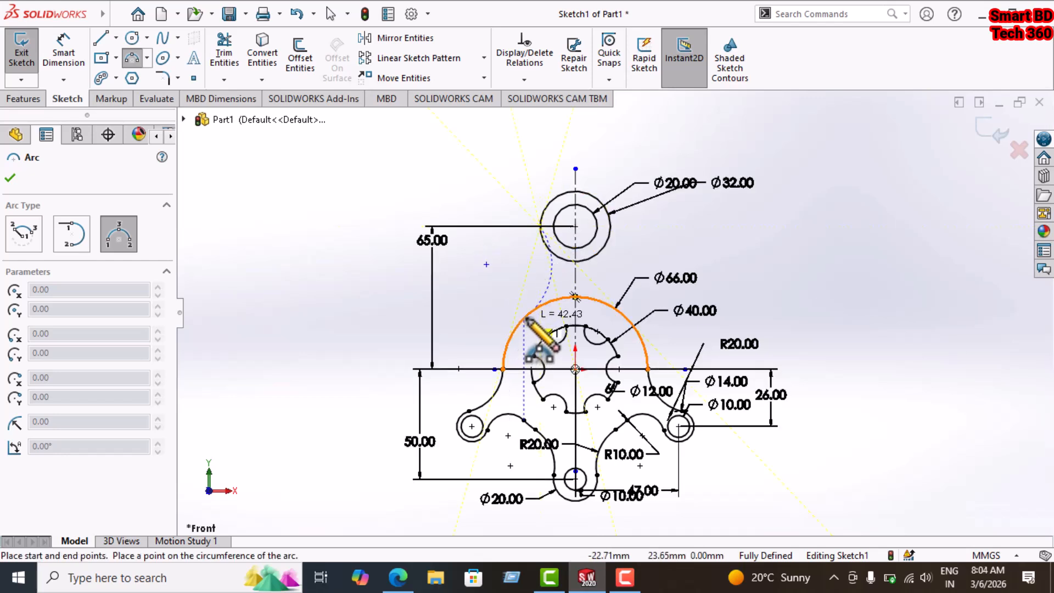
left_click(525, 317)
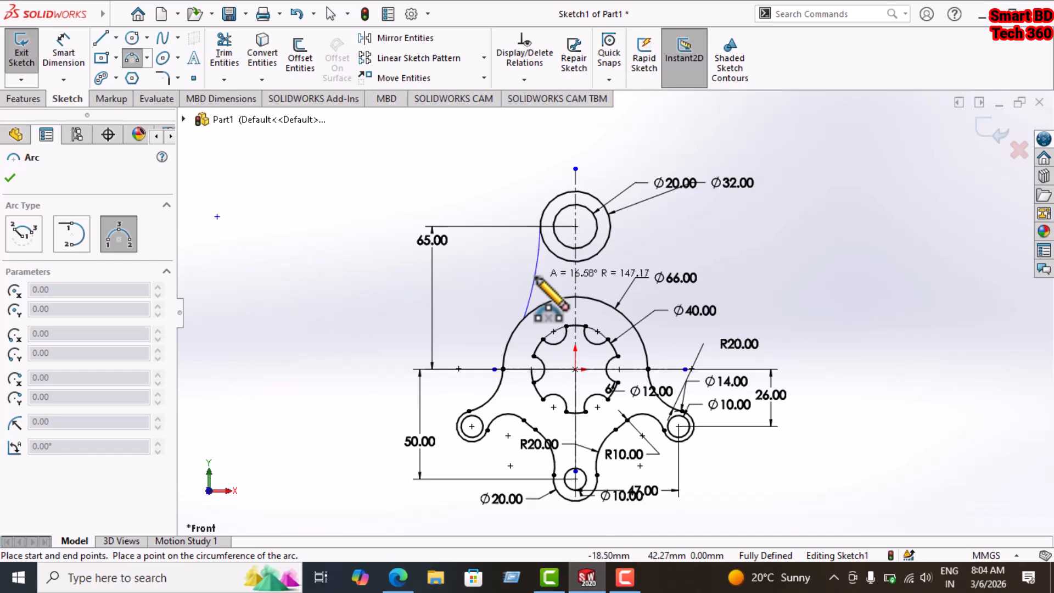
left_click(536, 283)
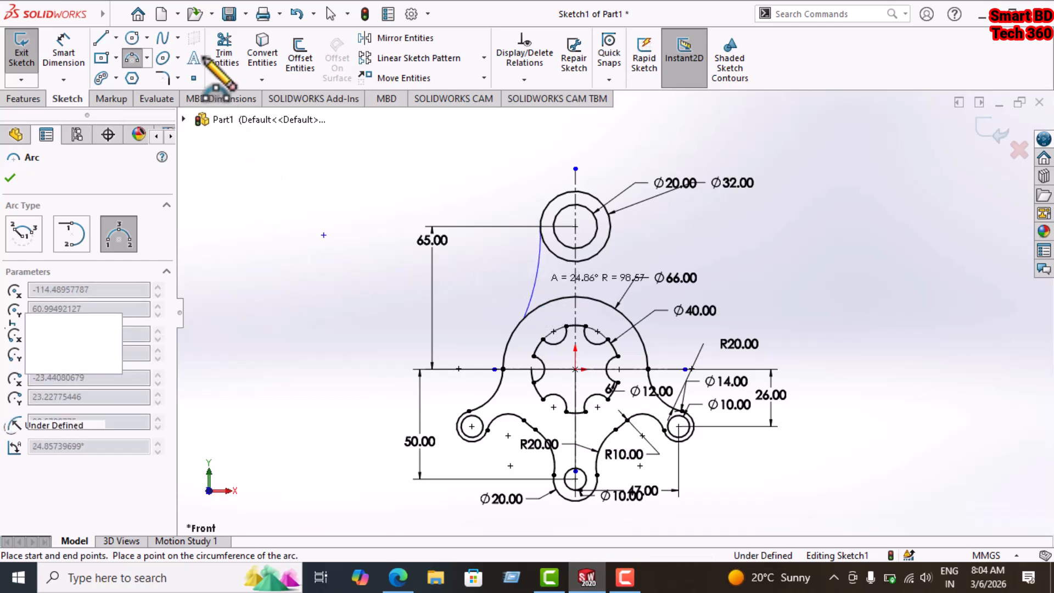
- Dimension the left connecting arc with a radius of 64 mm
left_click(67, 51)
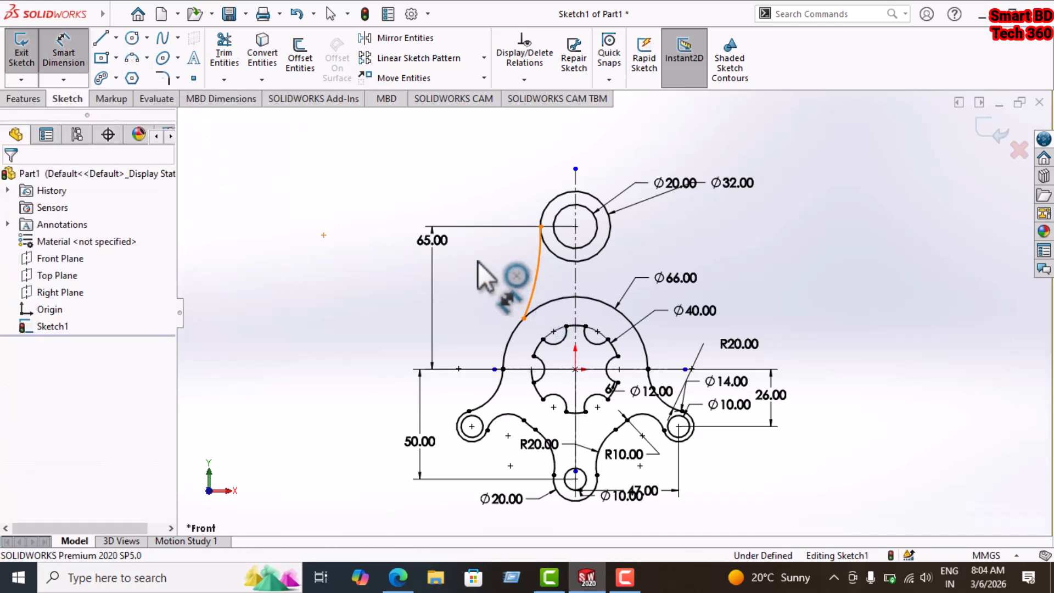
left_click(519, 280)
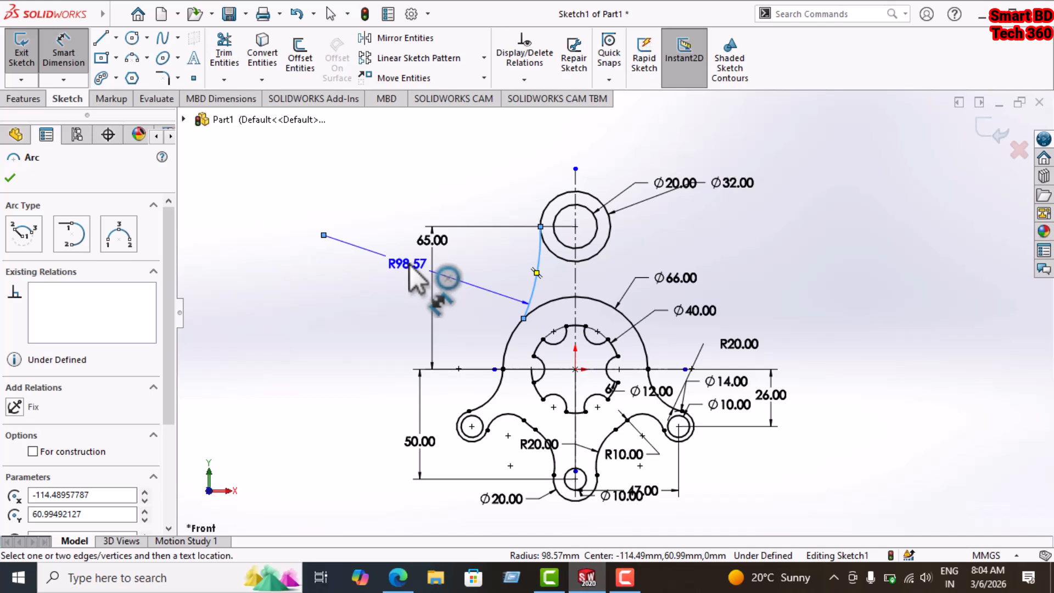
left_click(409, 266)
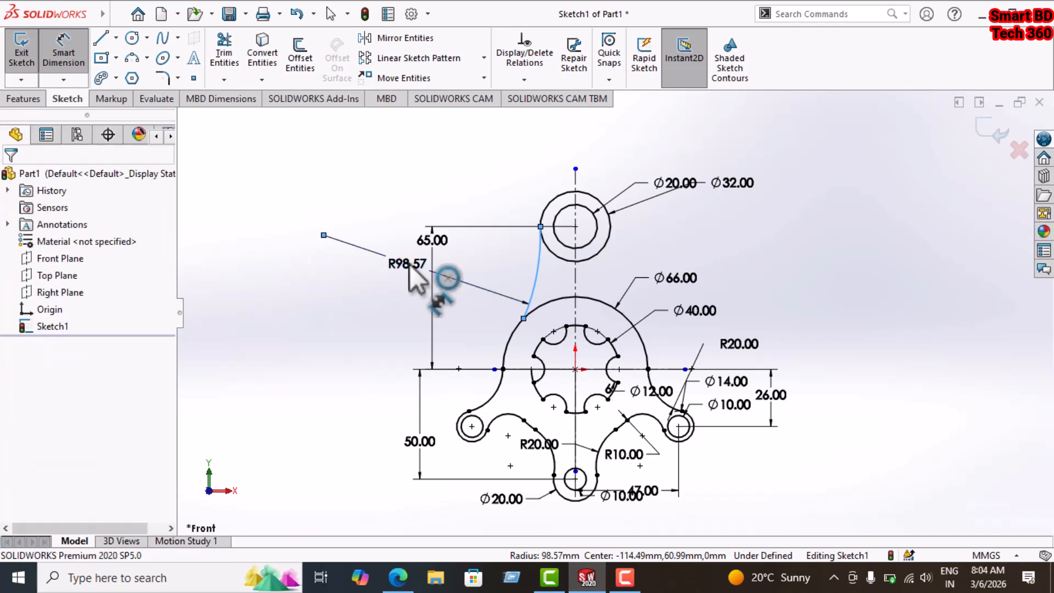
type("64")
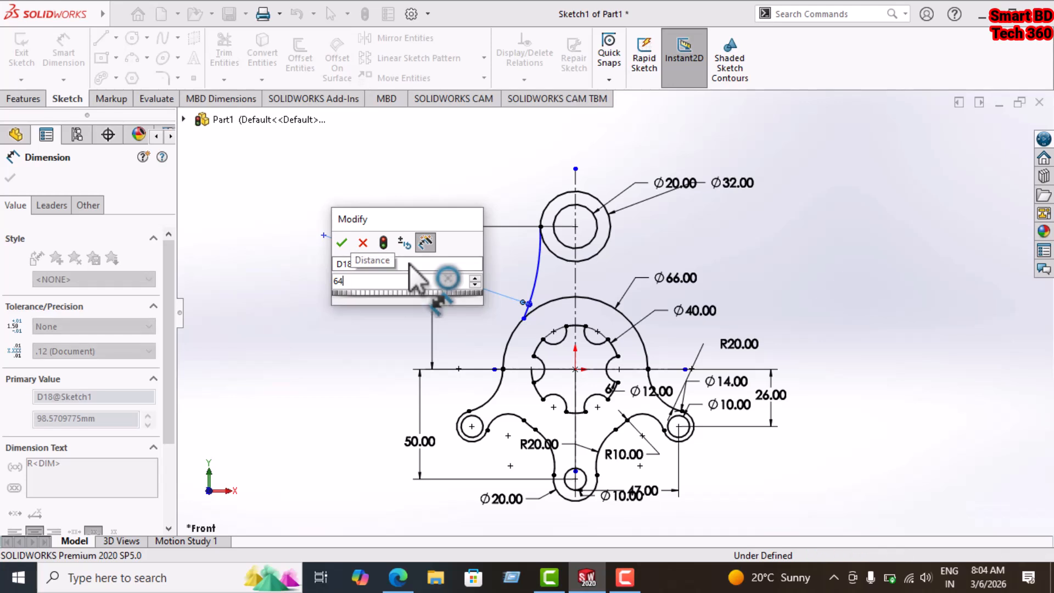
key("Escape")
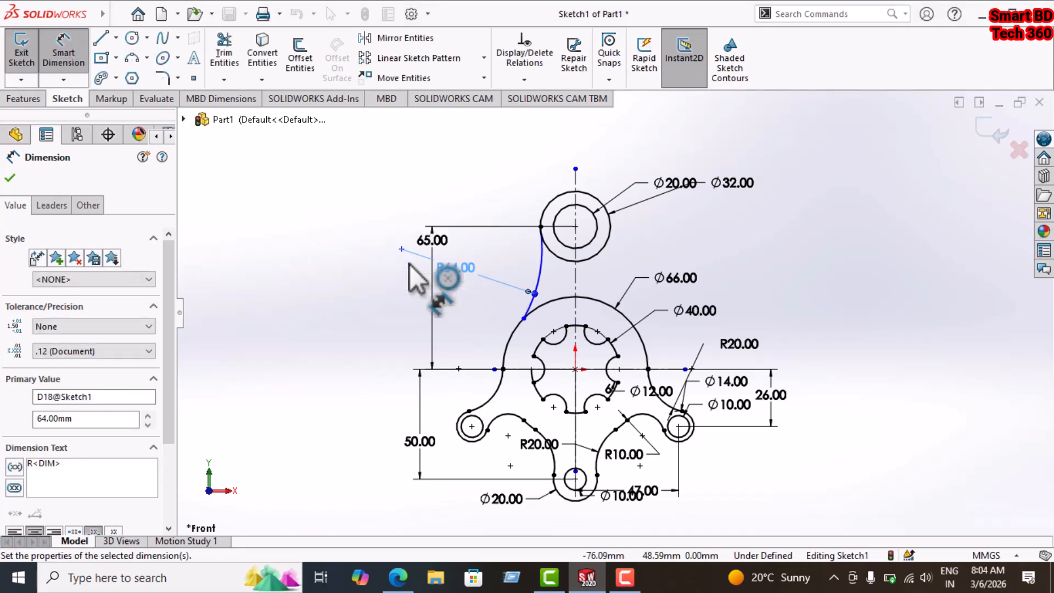
key("Escape")
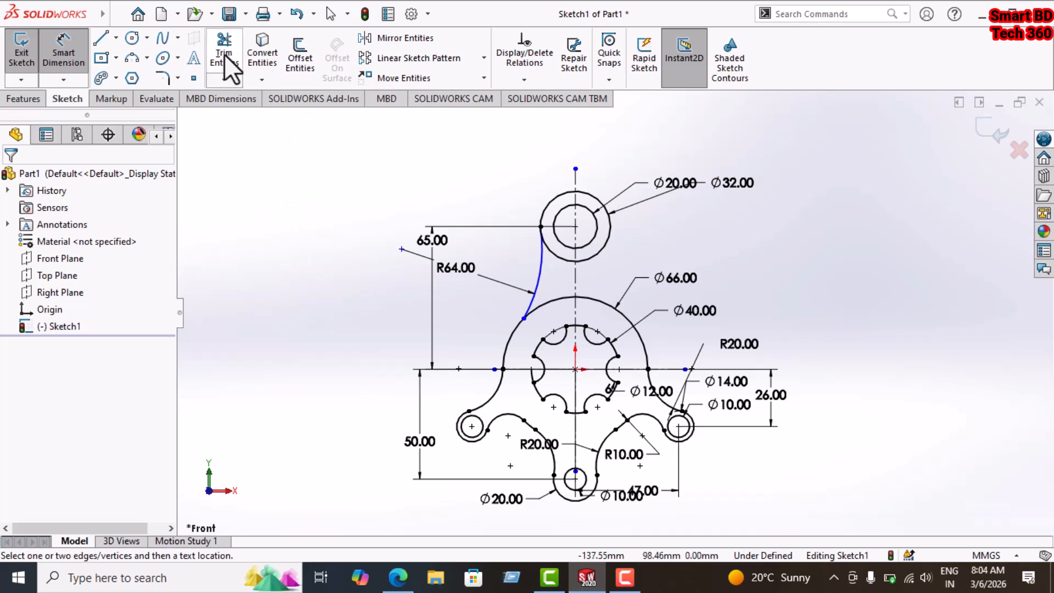
key("Escape")
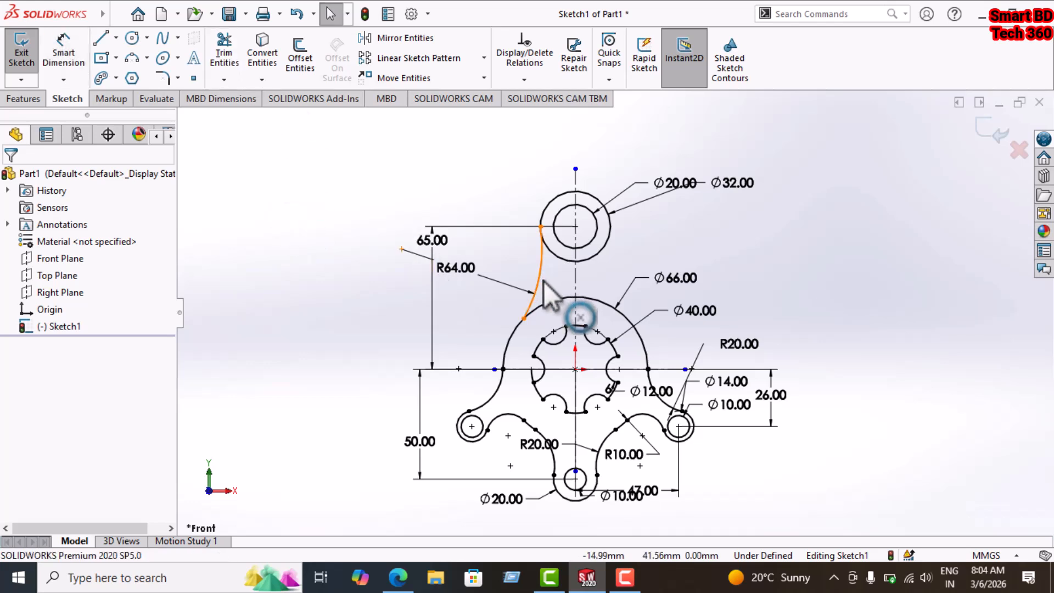
- Make the left connecting arc tangent to the 66 mm diameter arc
left_click(509, 339)
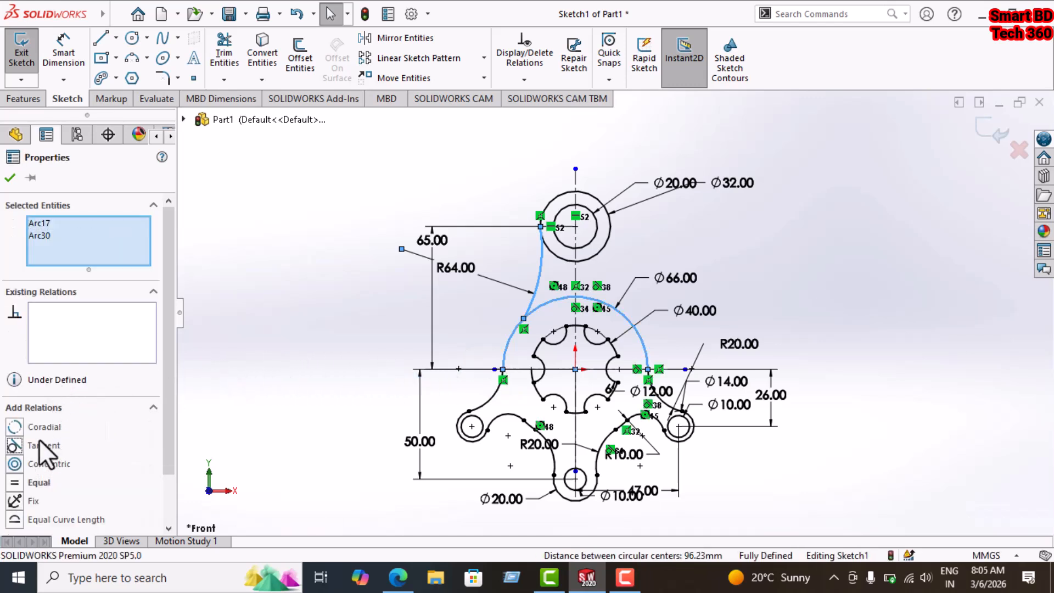
left_click(38, 439)
left_click(744, 251)
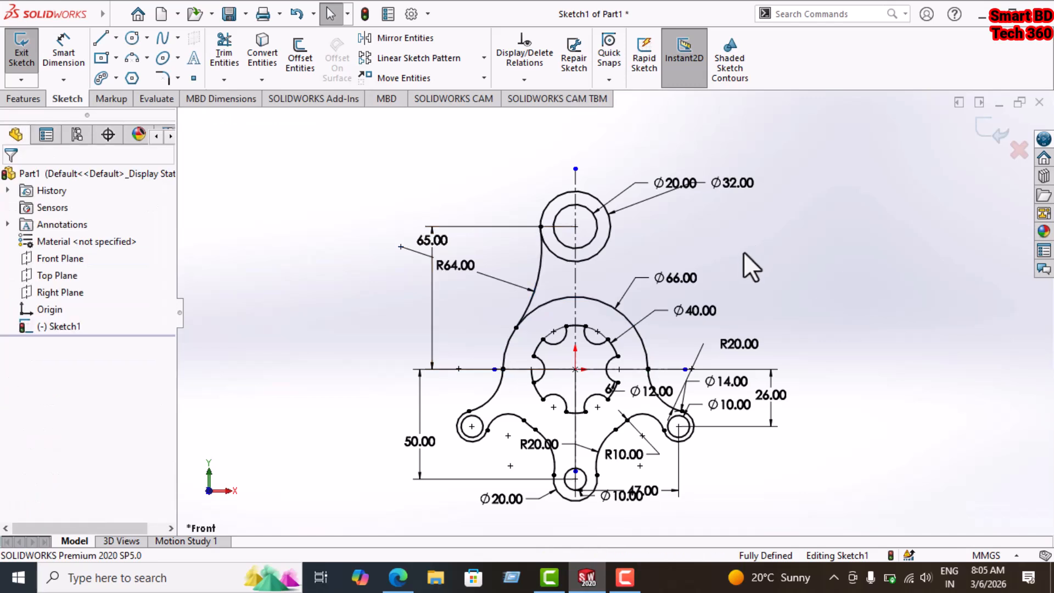
- Mirror the R64 connecting arc about the vertical centerline to create the matching arc on the right side
left_click(396, 40)
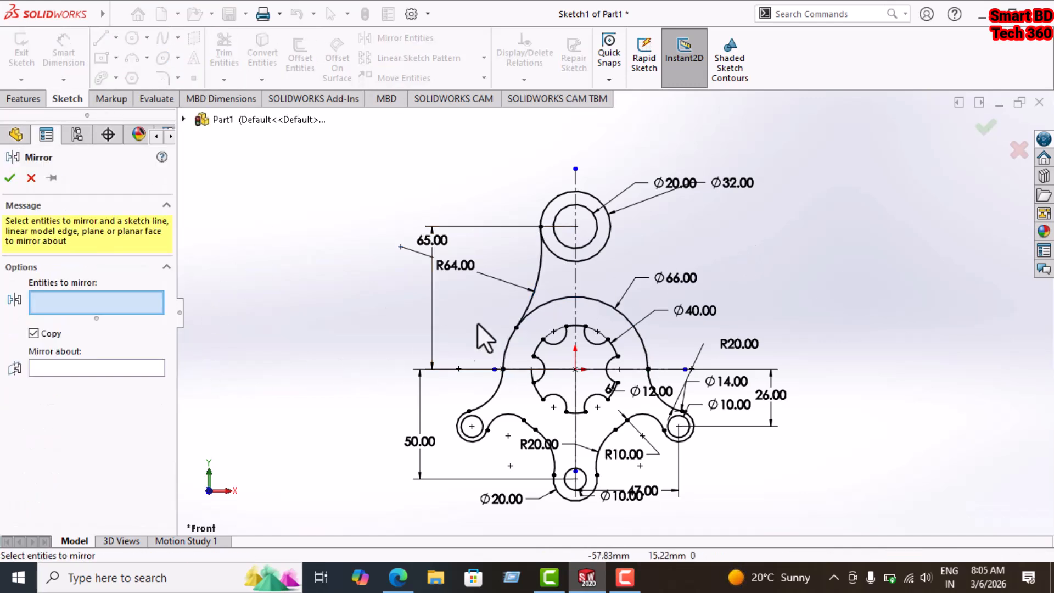
left_click(524, 301)
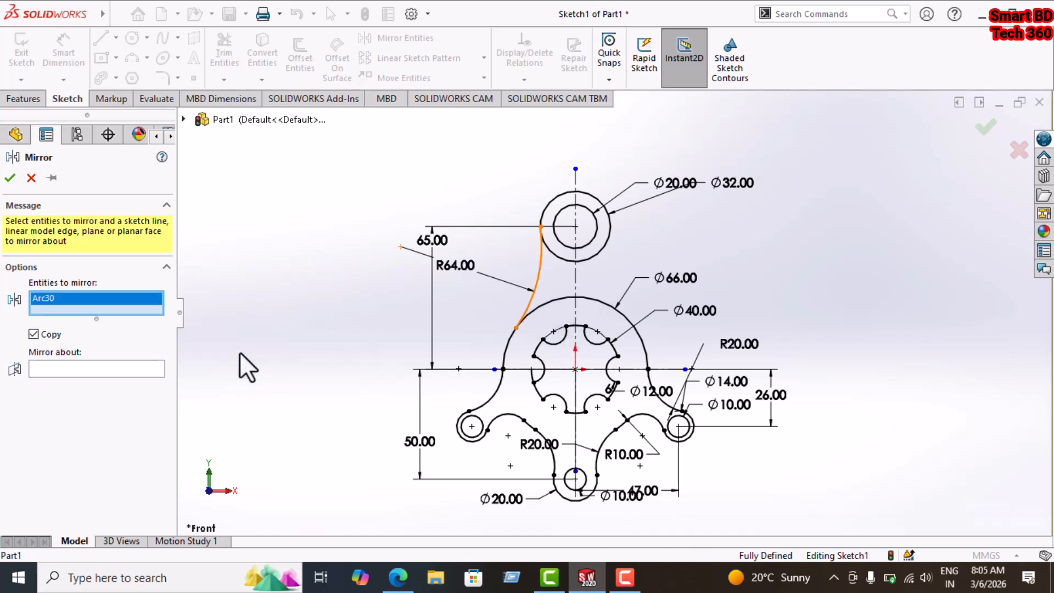
left_click(150, 369)
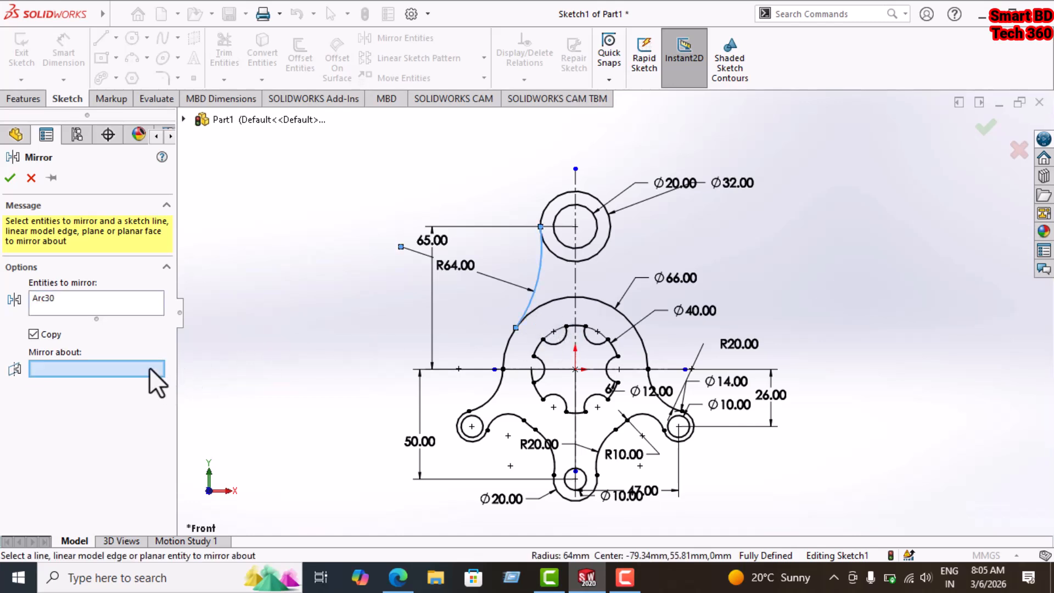
left_click(575, 273)
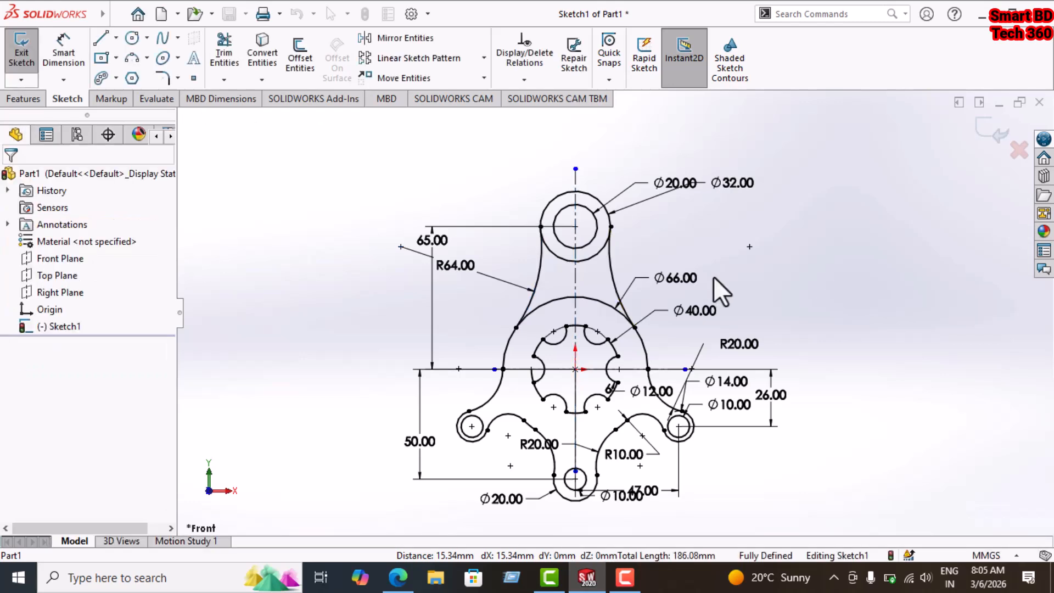
- Trim away the lower part of the upper boss's outer circle and the top of the 66 mm arc between the connecting arcs
left_click(229, 73)
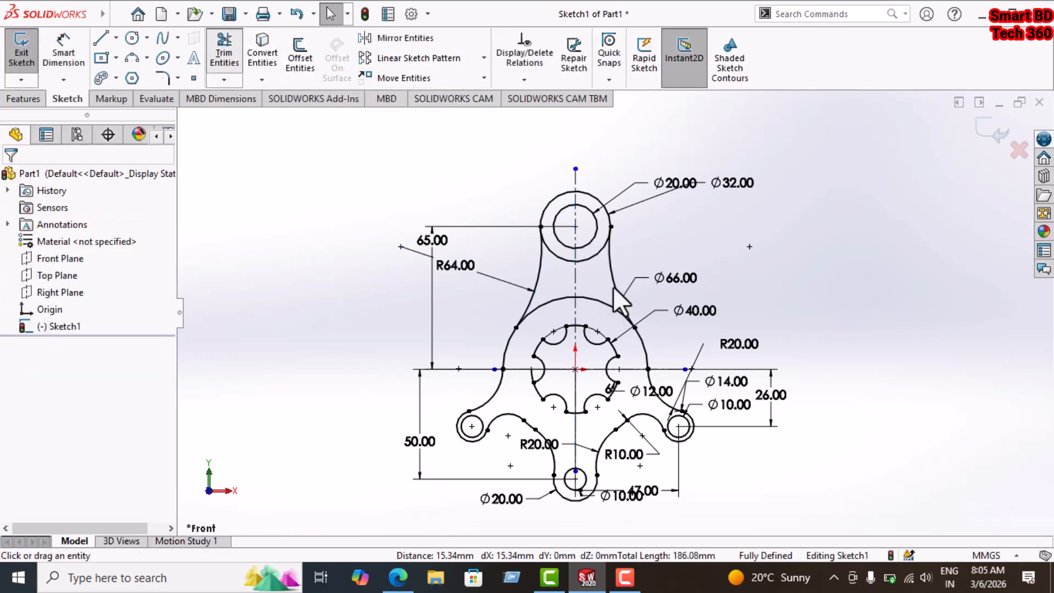
left_click(560, 261)
left_click(583, 303)
left_click(541, 307)
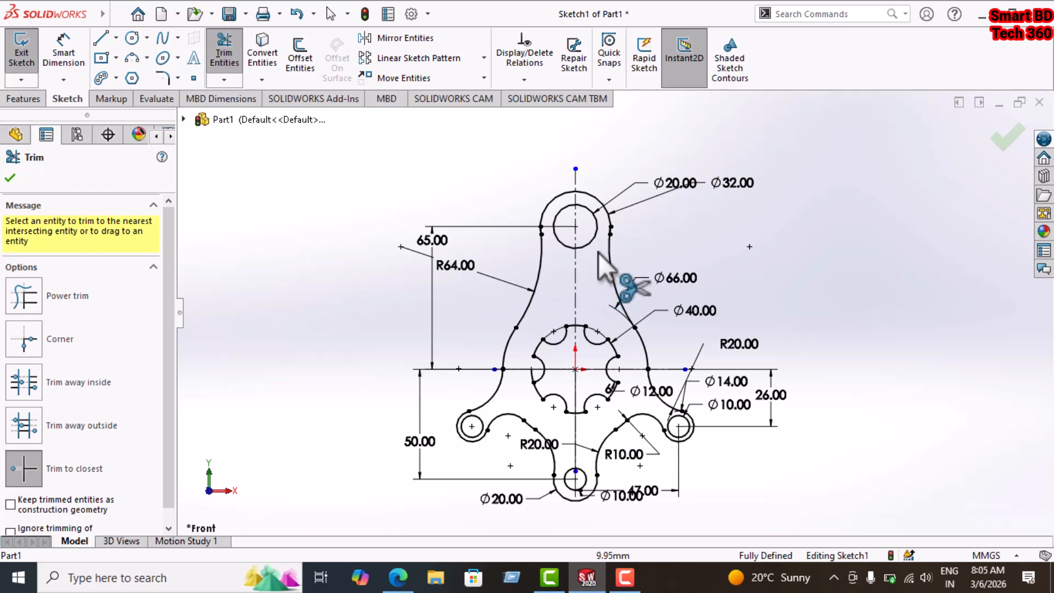
- Trim the leftover outer-circle slivers where the upper boss meets the R64 arcs, undoing the first trim and repeating it
scroll(605, 230, "up", 2)
scroll(604, 229, "up", 7)
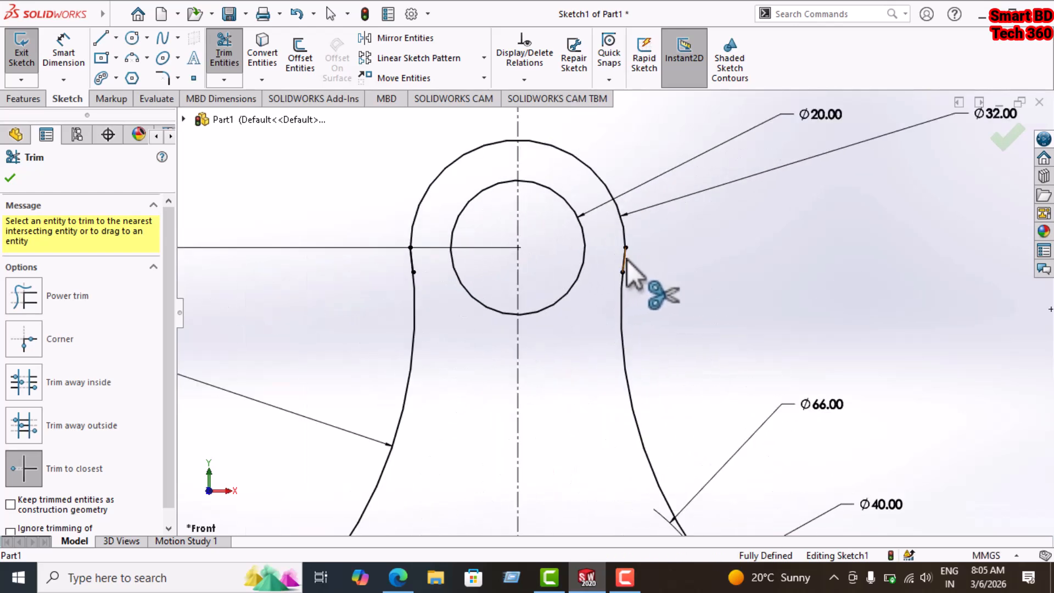
scroll(653, 265, "up", 8)
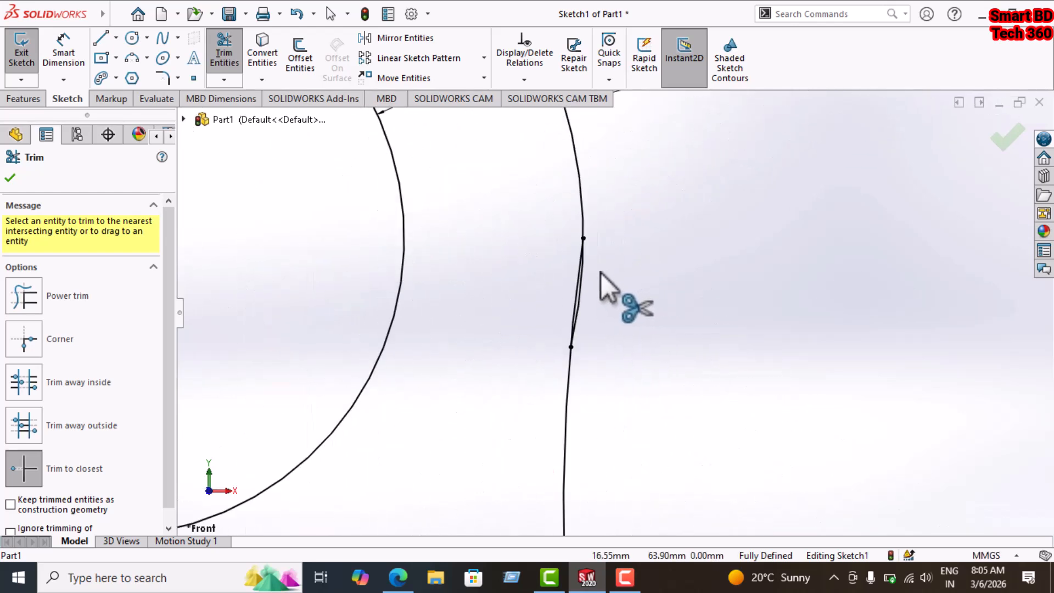
left_click(572, 317)
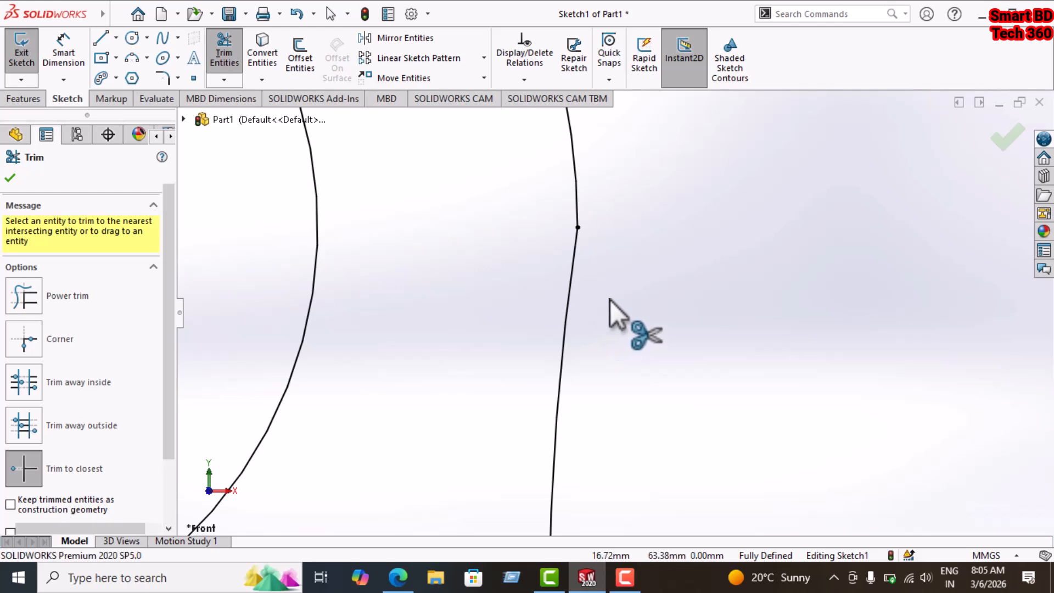
key("ctrl+z")
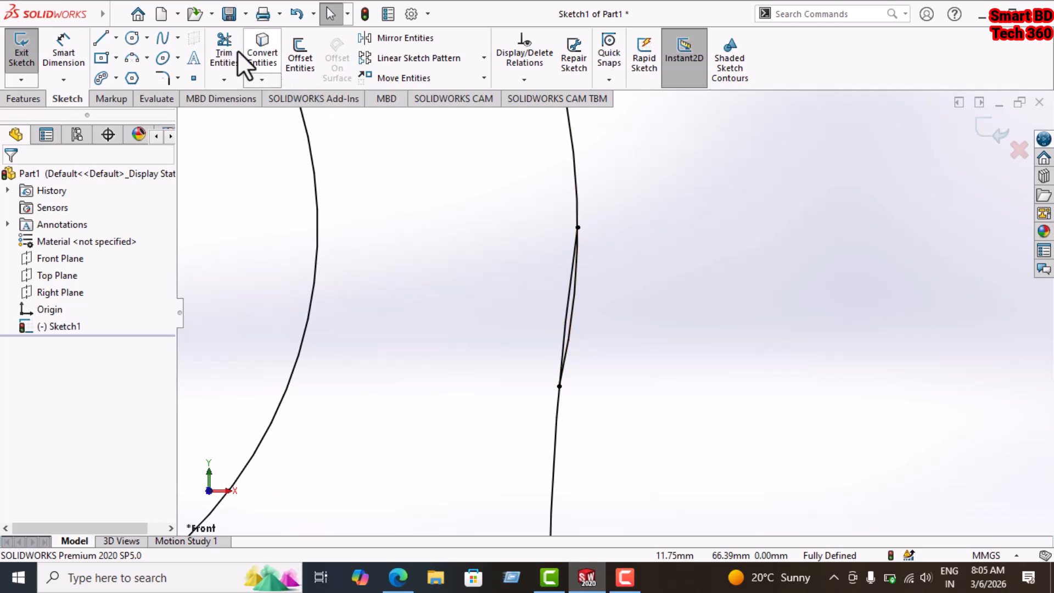
left_click(574, 308)
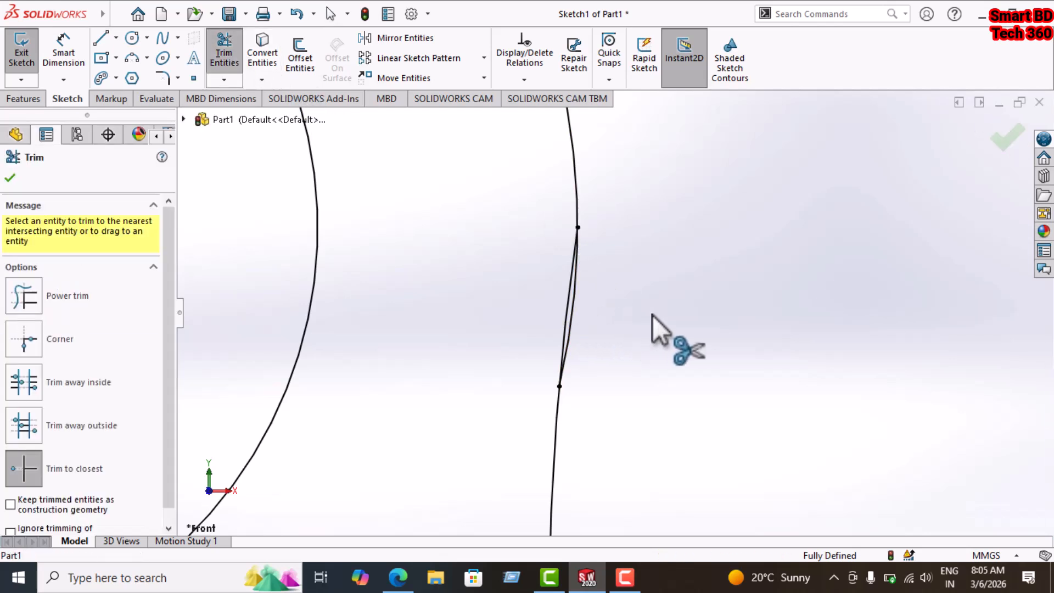
- Compare the whole sketch with the Practice-21 drawing in the PDF in the browser, and return to SOLIDWORKS
key("f")
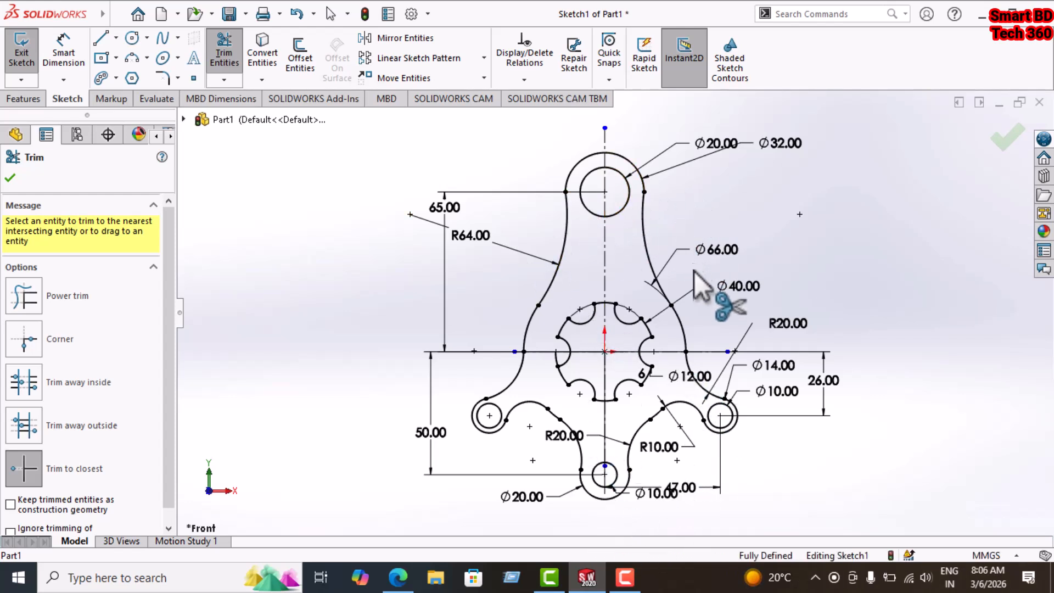
scroll(698, 286, "up", 3)
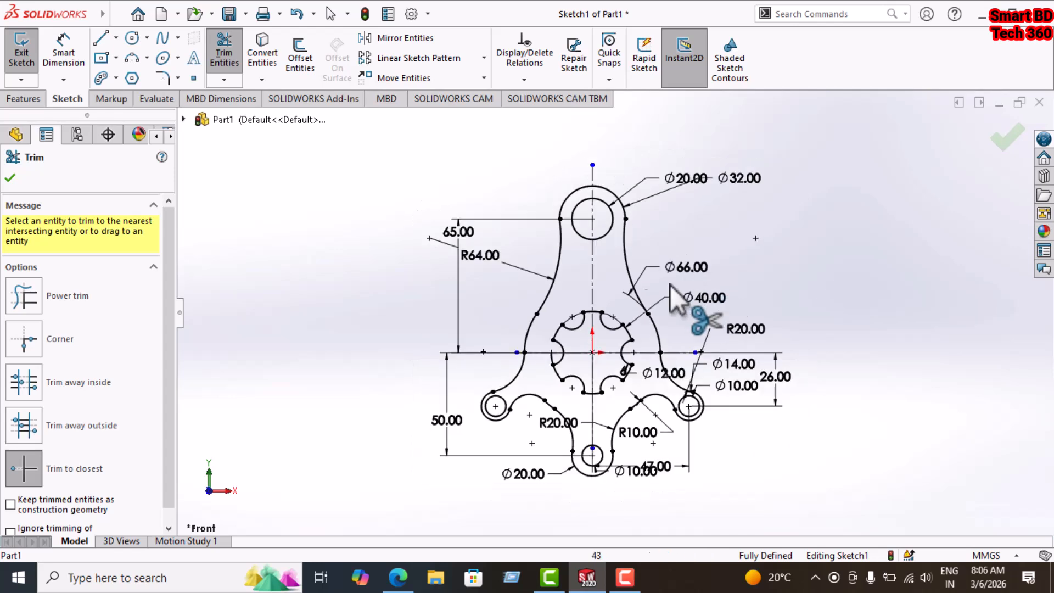
left_click(397, 578)
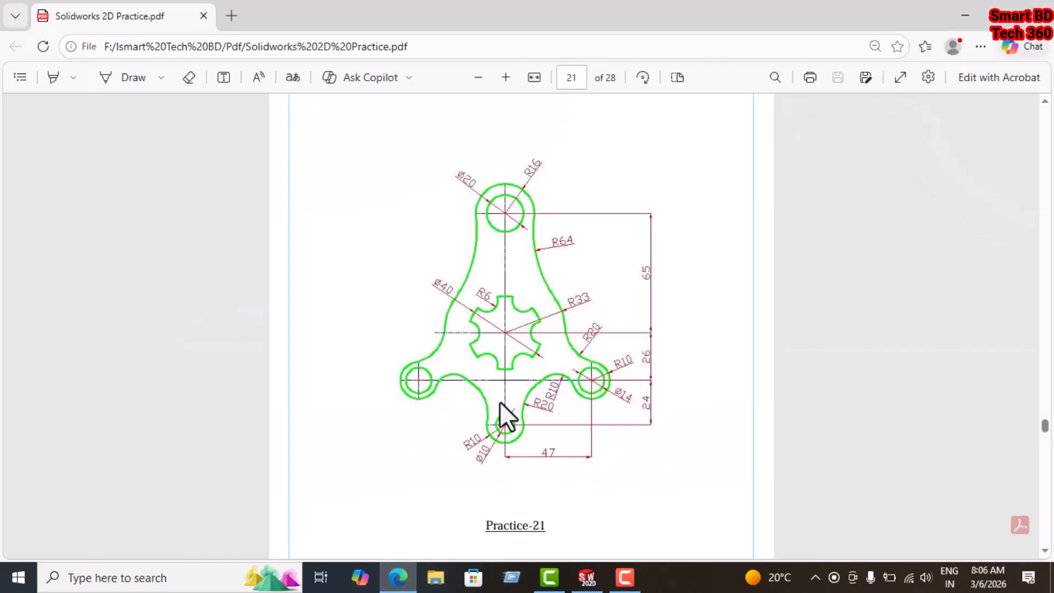
left_click(586, 577)
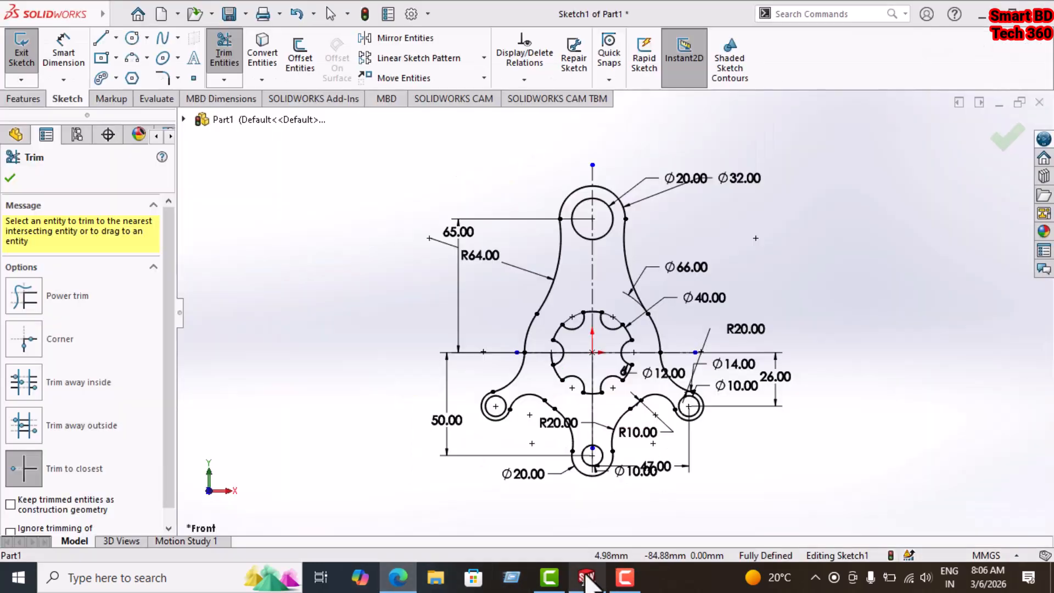